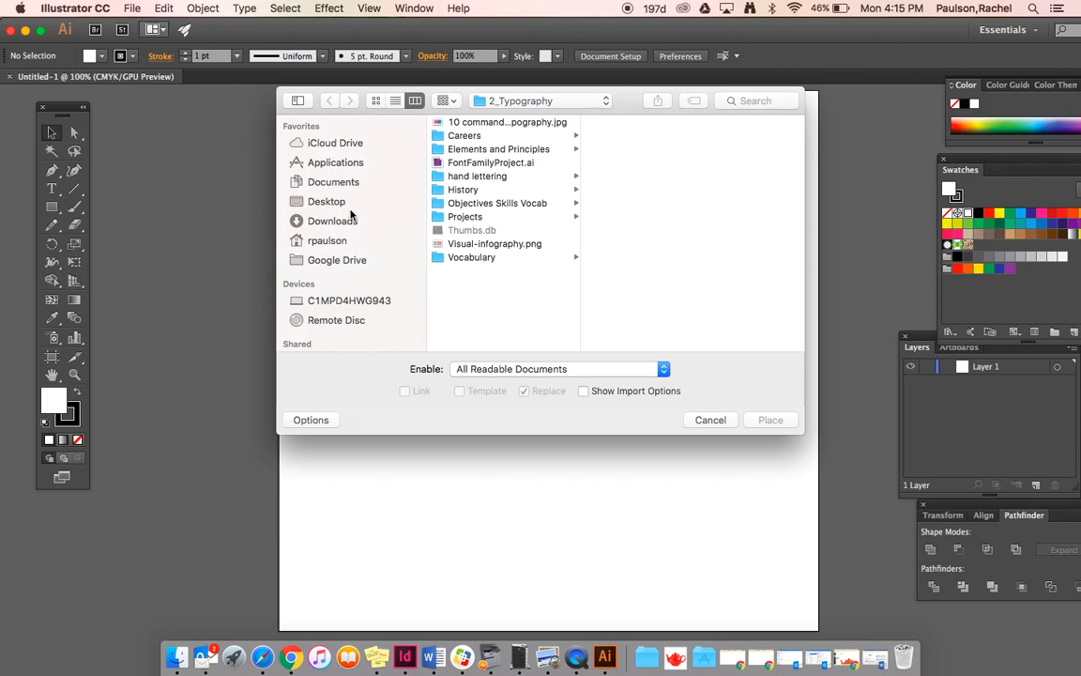
Place the linked image tea pot.jpg from the Downloads folder onto the artboard
click(338, 221)
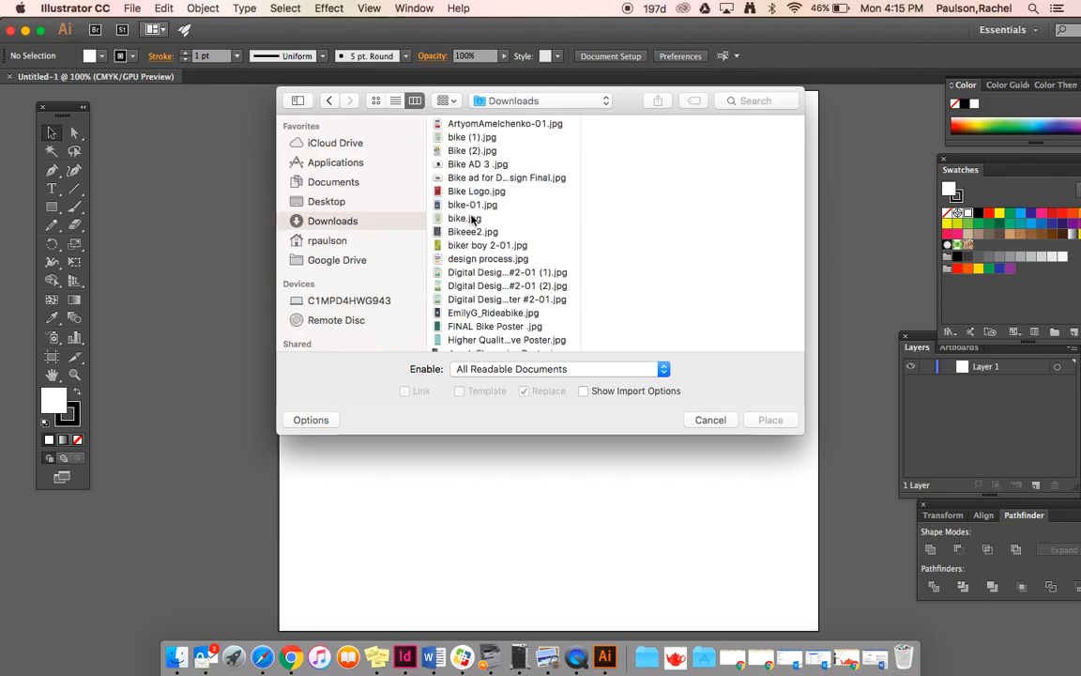
scroll(493, 243, down, 5)
click(472, 251)
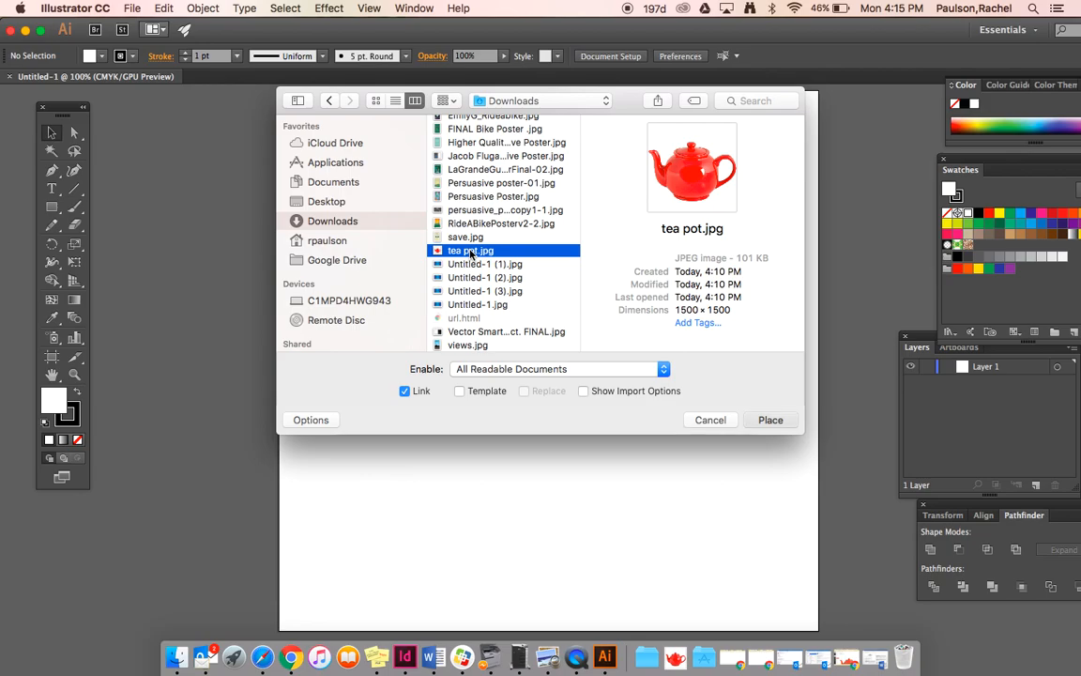
double_click(472, 252)
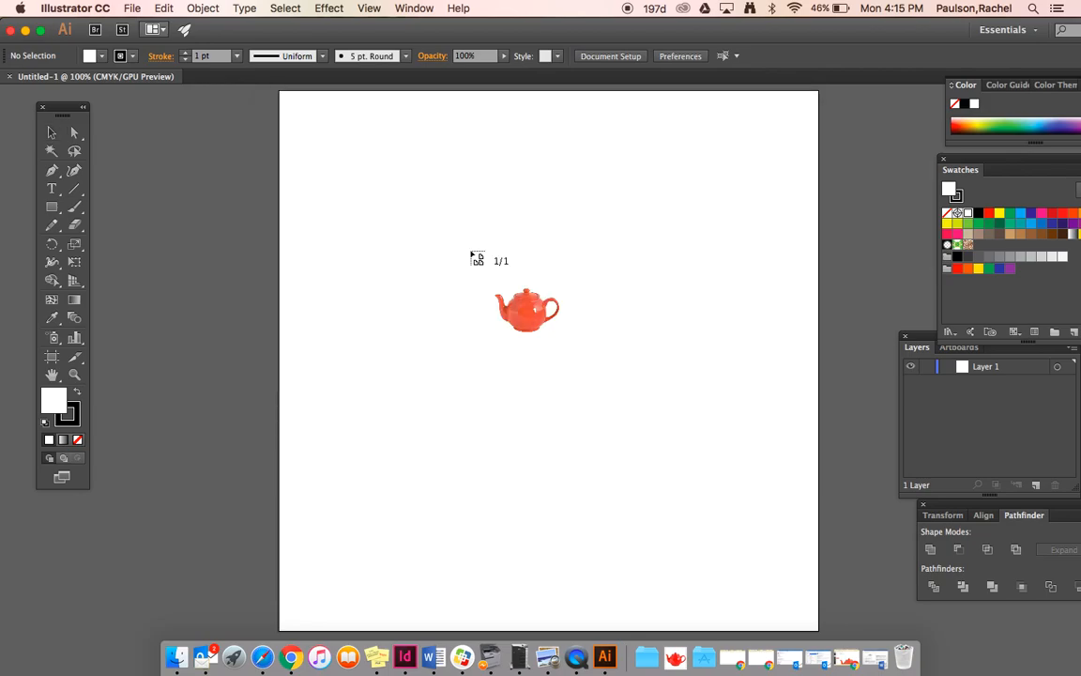
click(320, 166)
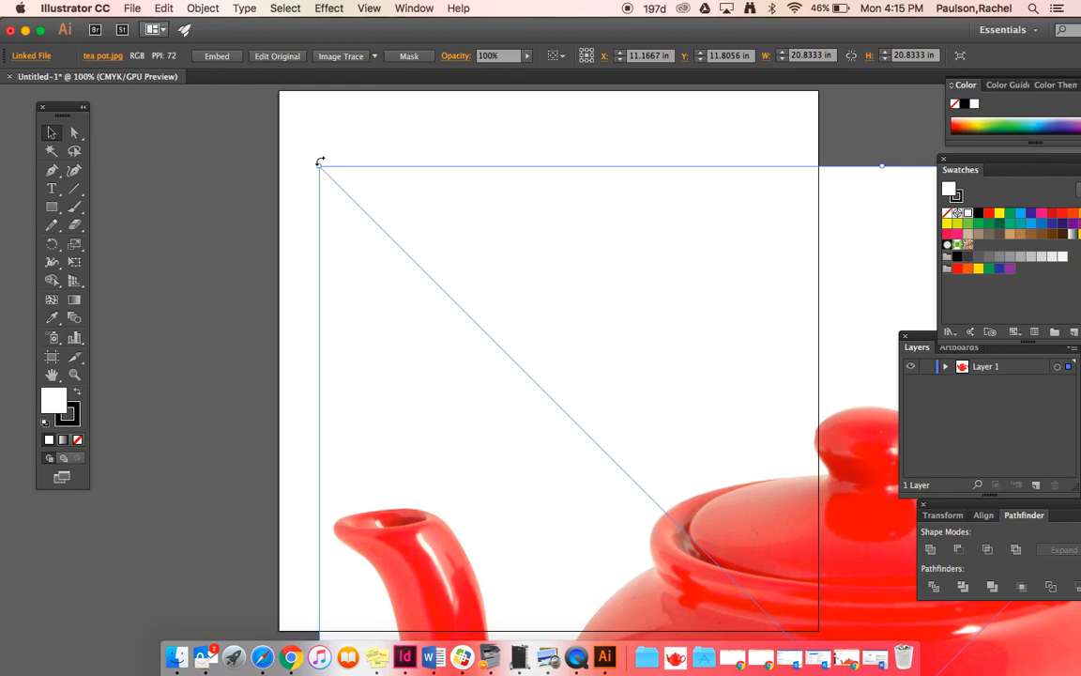
Scale the teapot photo down proportionally and centre it so the whole teapot fits on the artboard
drag(319, 163, 351, 226)
drag(320, 170, 320, 199)
drag(274, 165, 508, 399)
drag(670, 495, 437, 247)
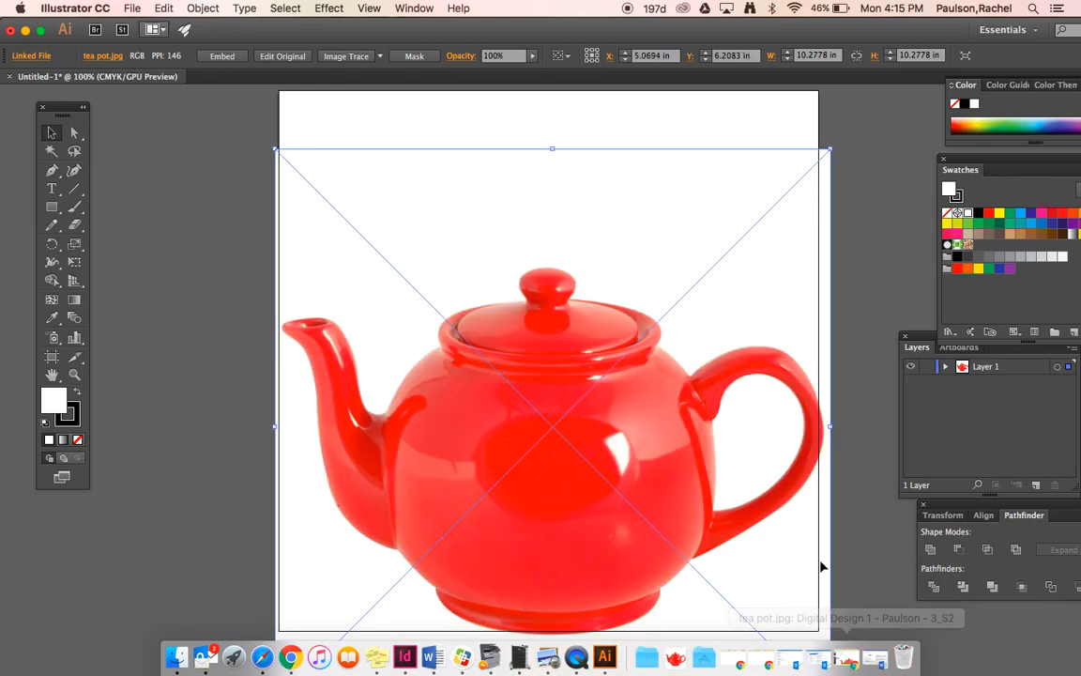
drag(830, 148, 751, 230)
drag(647, 365, 674, 255)
click(820, 355)
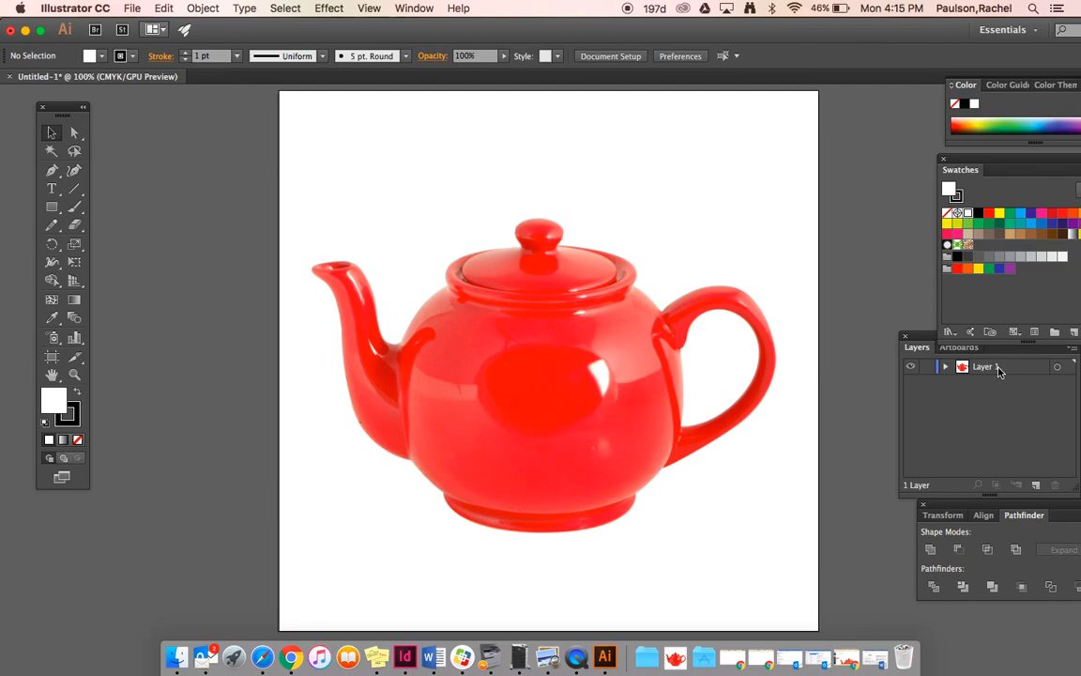
Lock Layer 1 with the teapot photo and add a new Layer 2 above it with the default options
drag(924, 340, 864, 364)
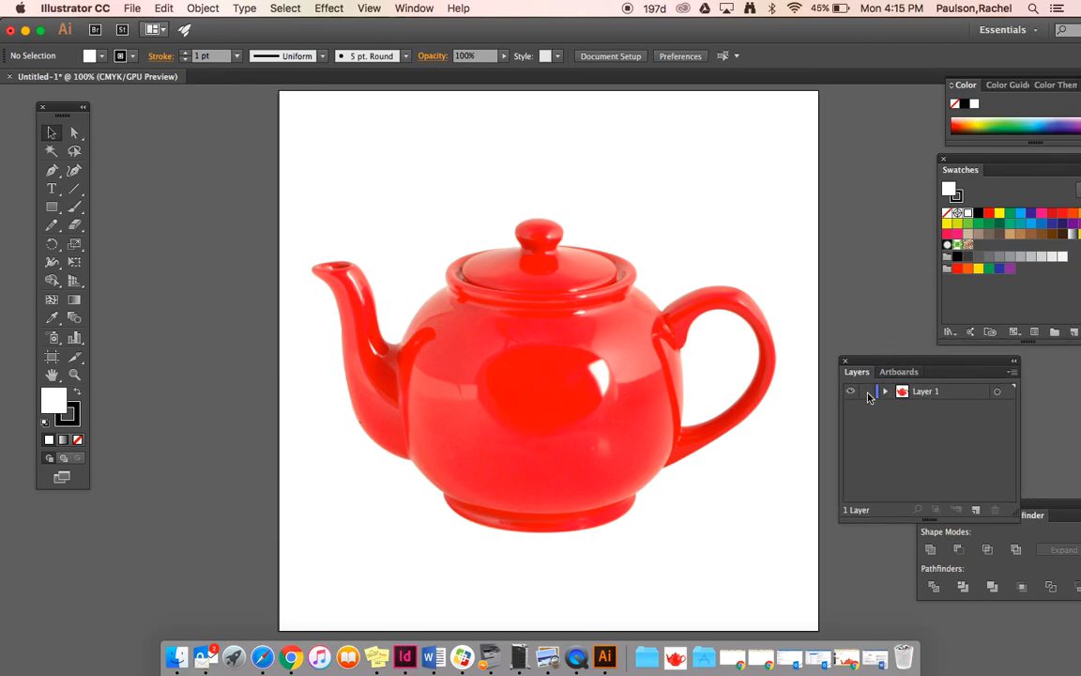
click(1011, 372)
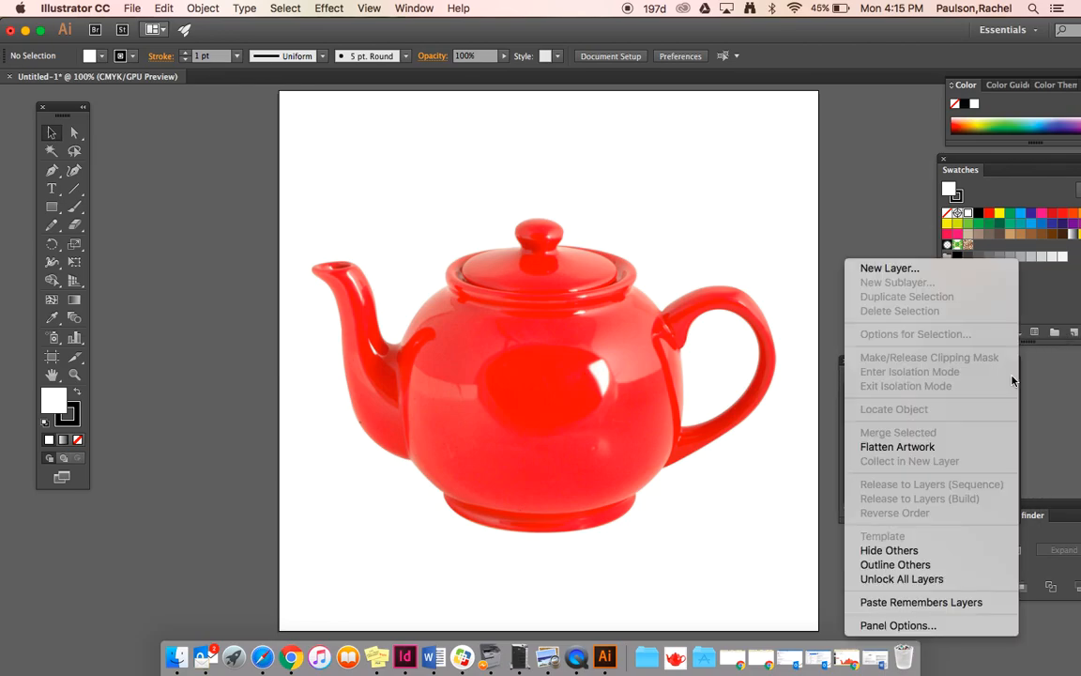
click(889, 269)
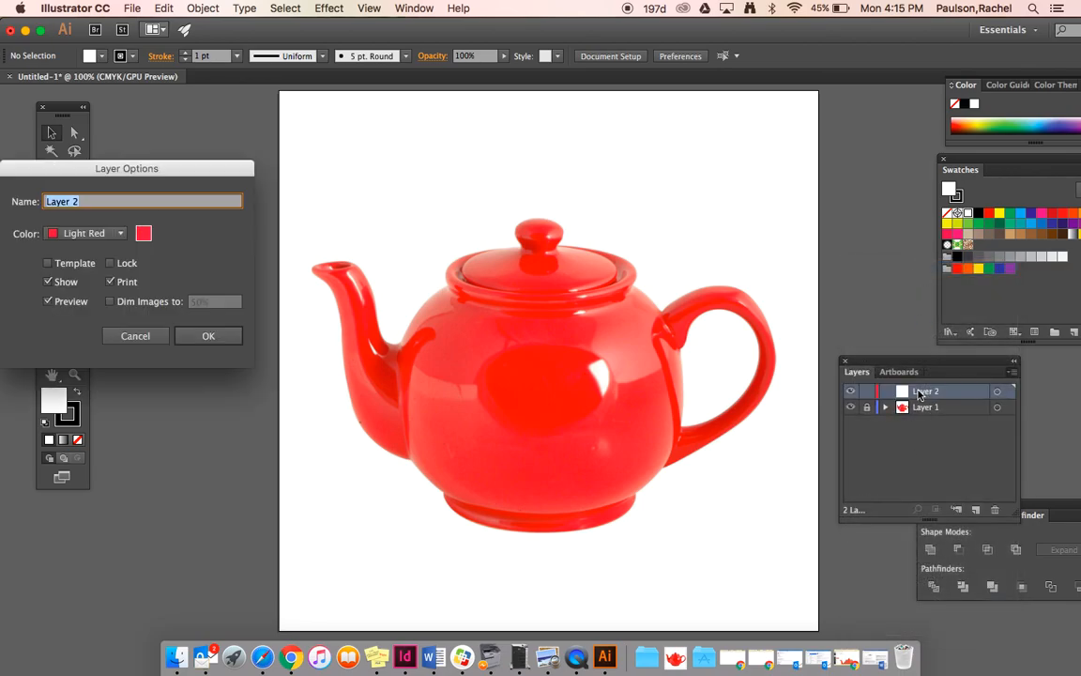
click(199, 336)
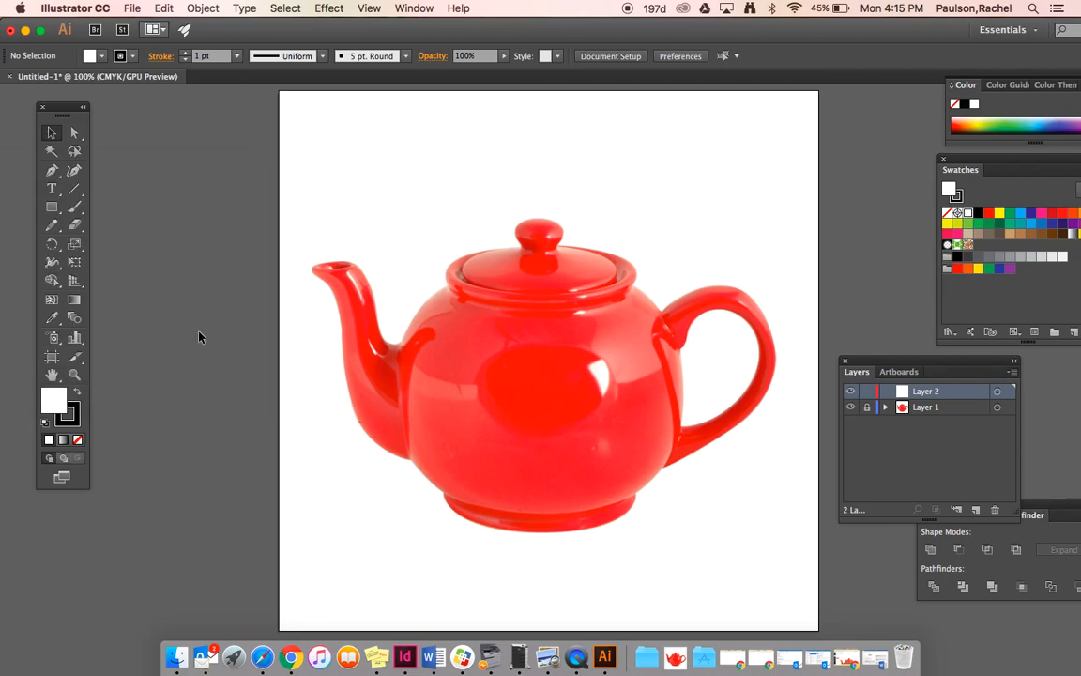
click(850, 409)
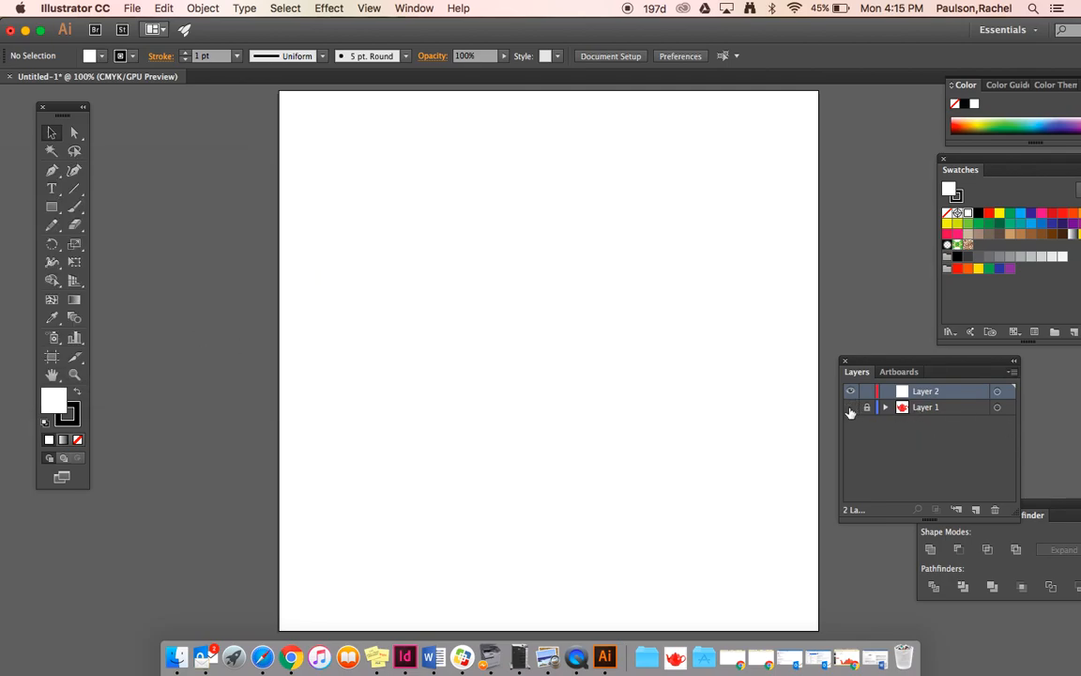
click(850, 409)
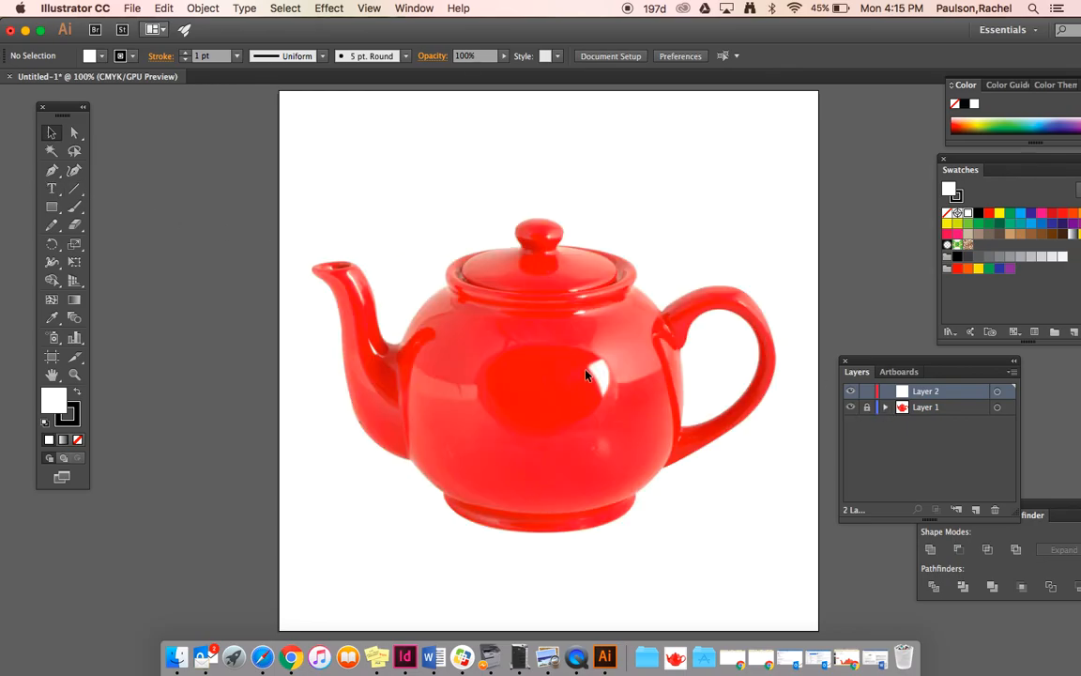
Switch to Chrome, find the open "Logo Design Exercises & Pen Tool" presentation and make its tab the first one
click(293, 657)
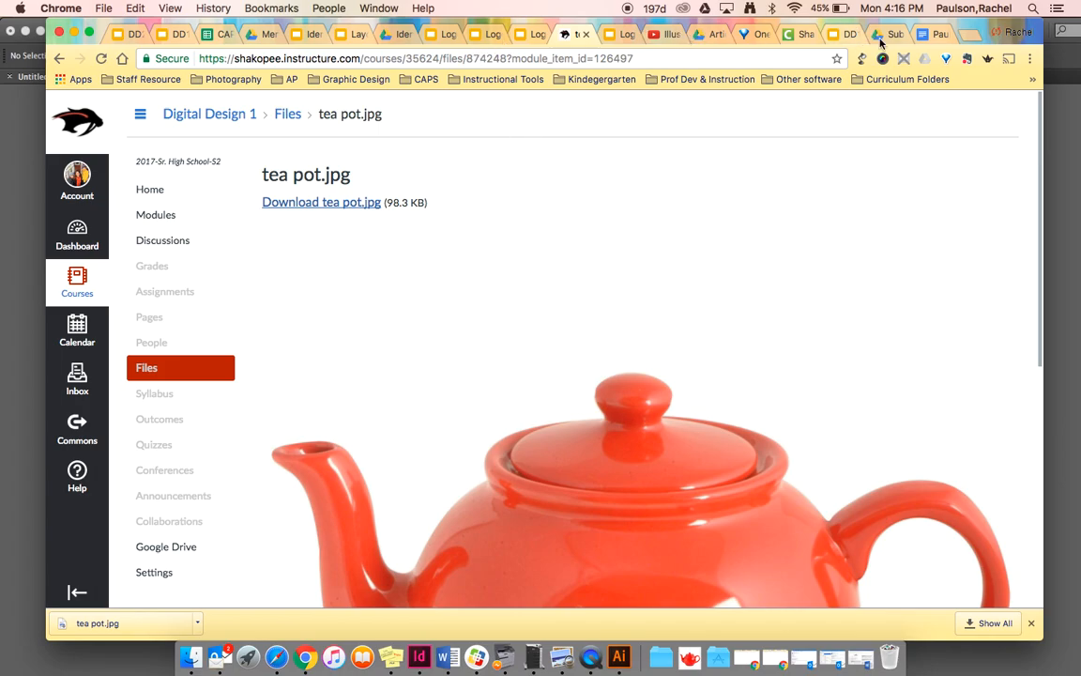
click(934, 35)
click(891, 35)
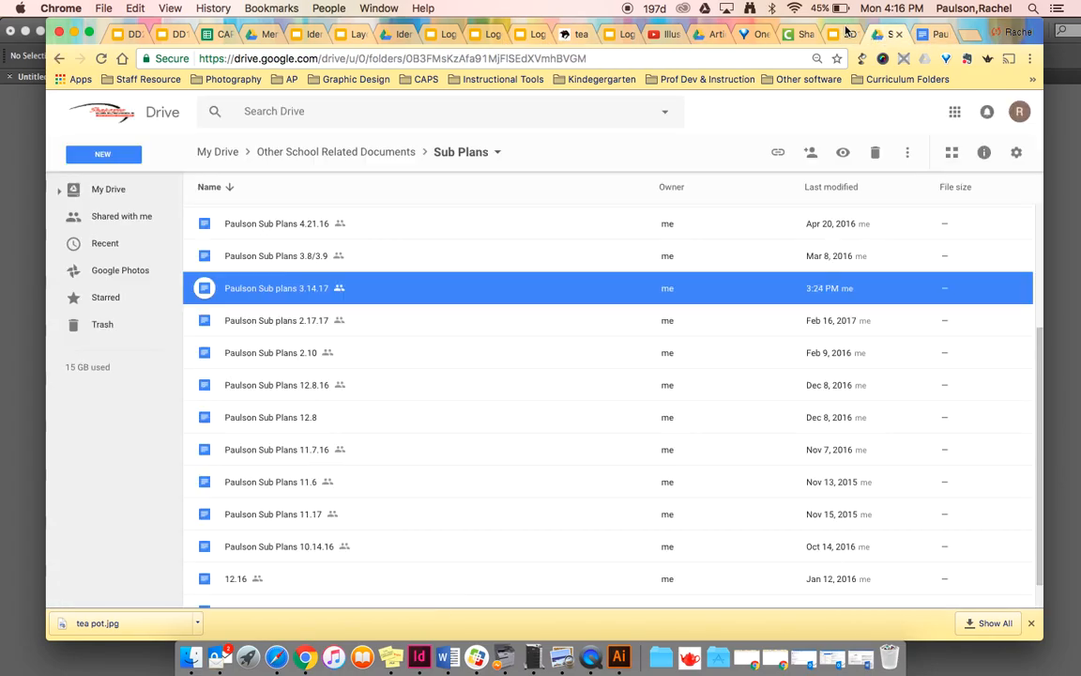
click(850, 35)
click(799, 35)
click(766, 35)
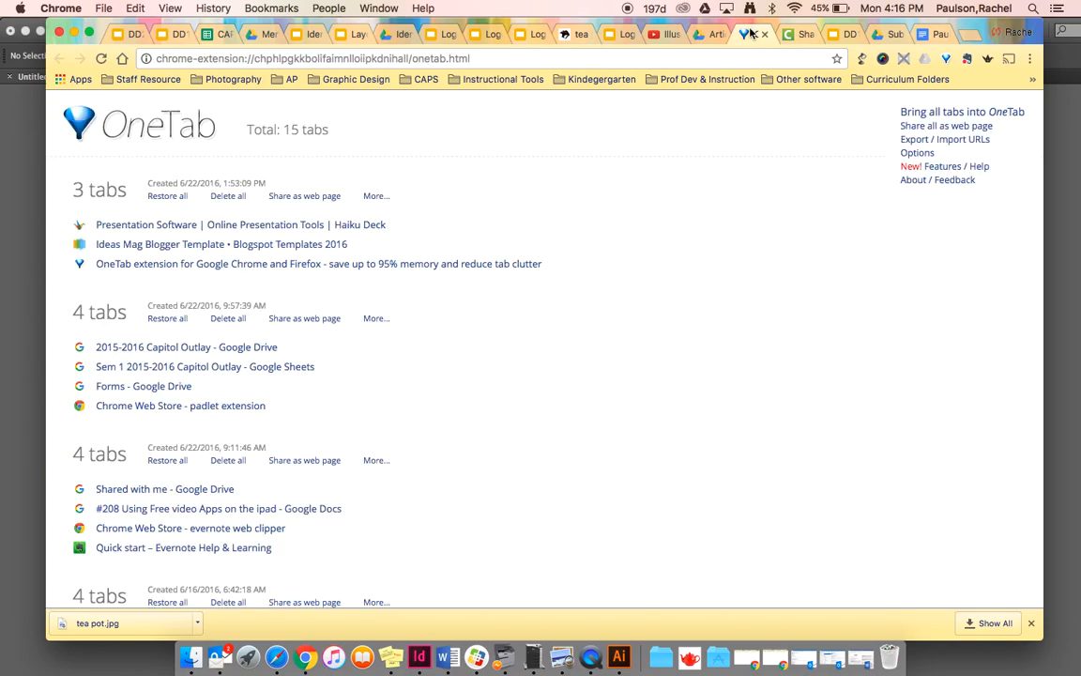
click(648, 35)
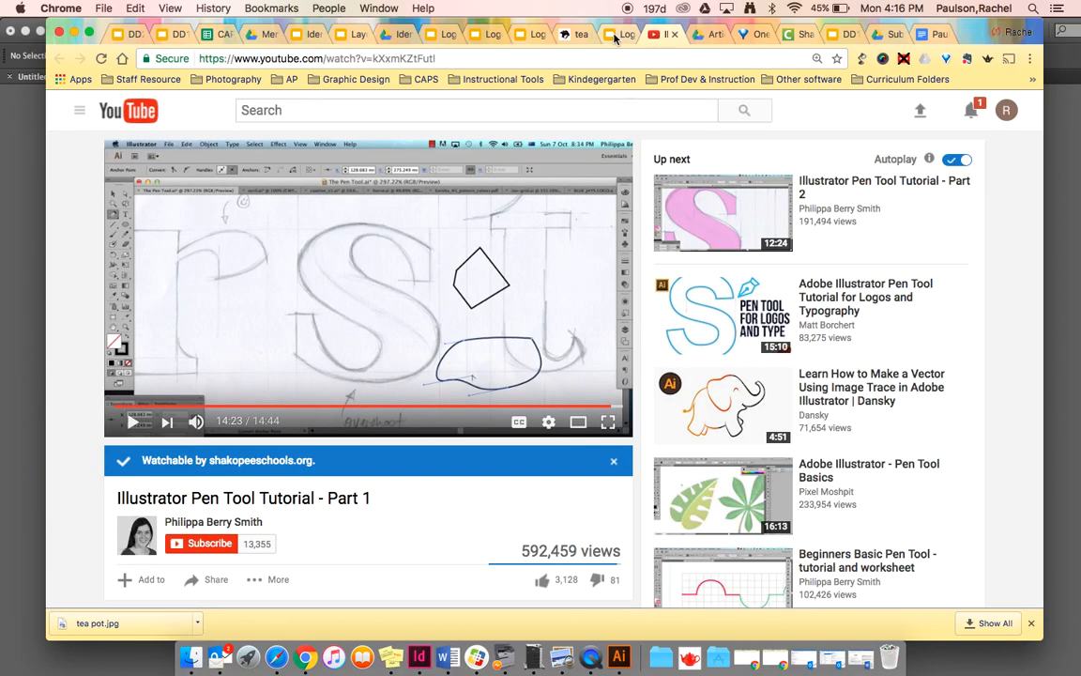
click(619, 35)
click(568, 35)
click(485, 35)
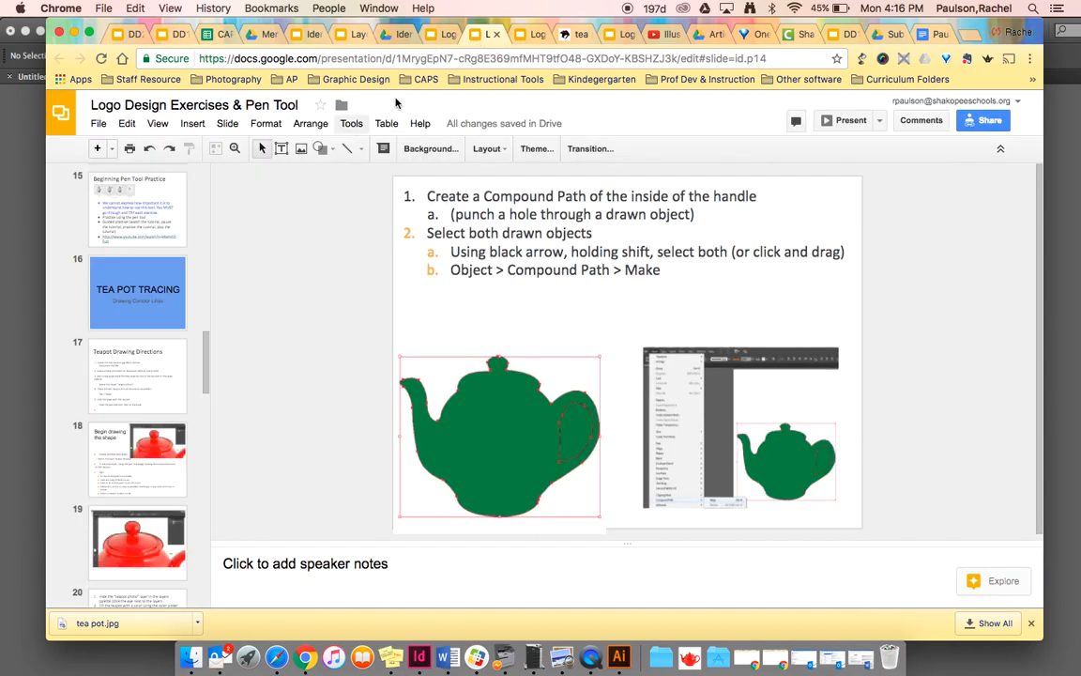
drag(437, 37, 120, 42)
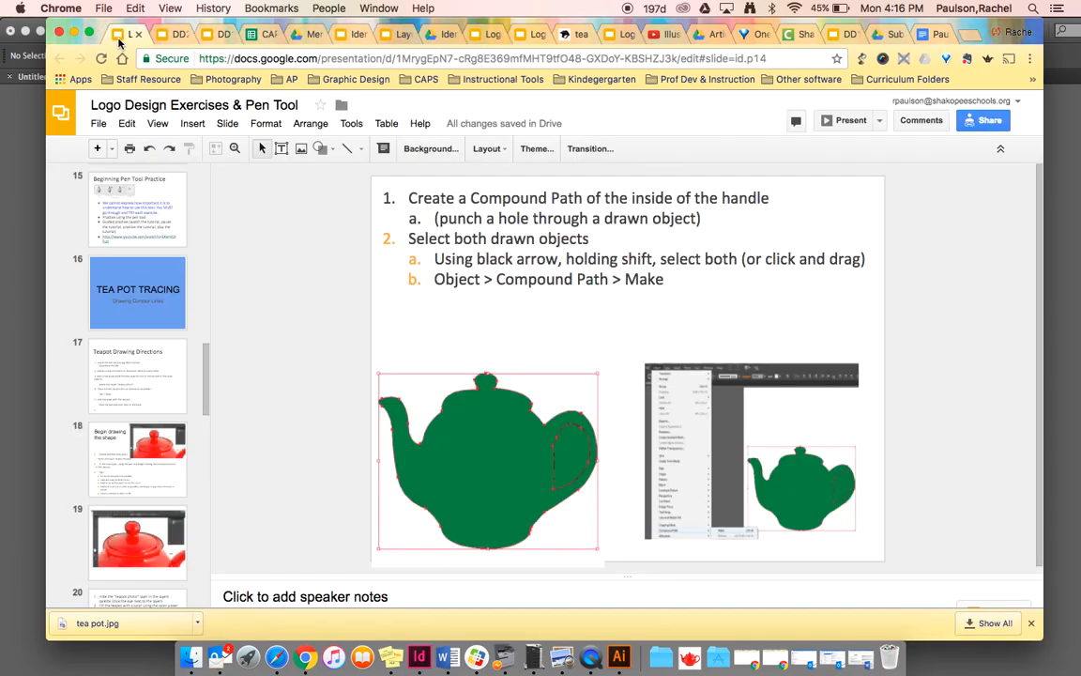
Review the "TEA POT TRACING", "Teapot Drawing Directions" and "Begin drawing the shape" slides
scroll(175, 324, down, 1)
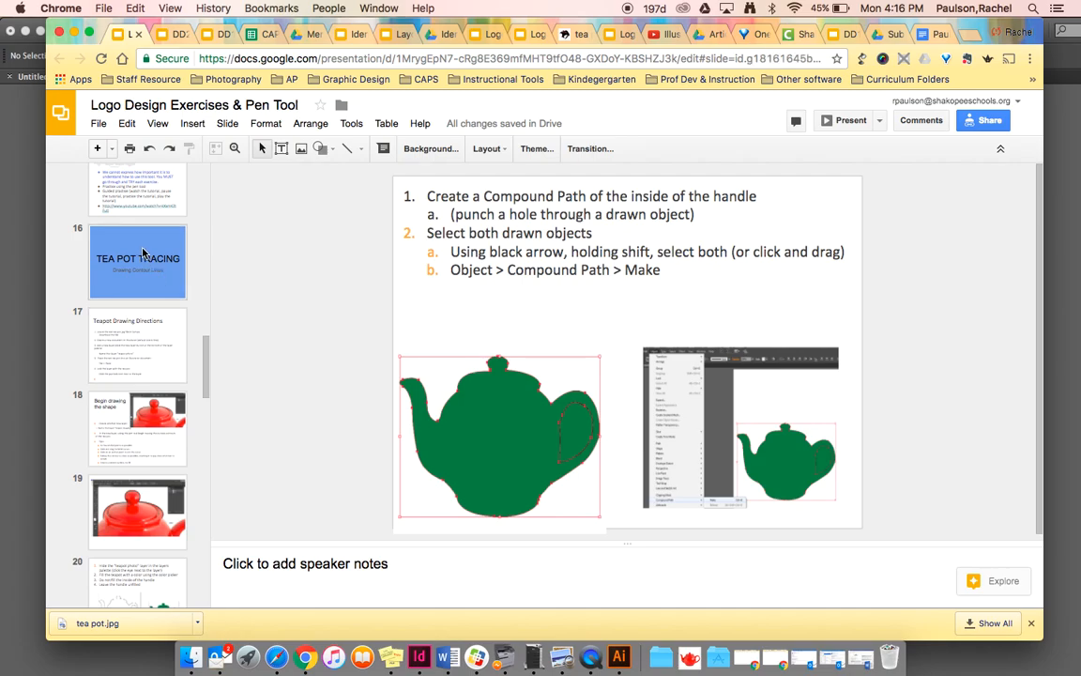
click(143, 253)
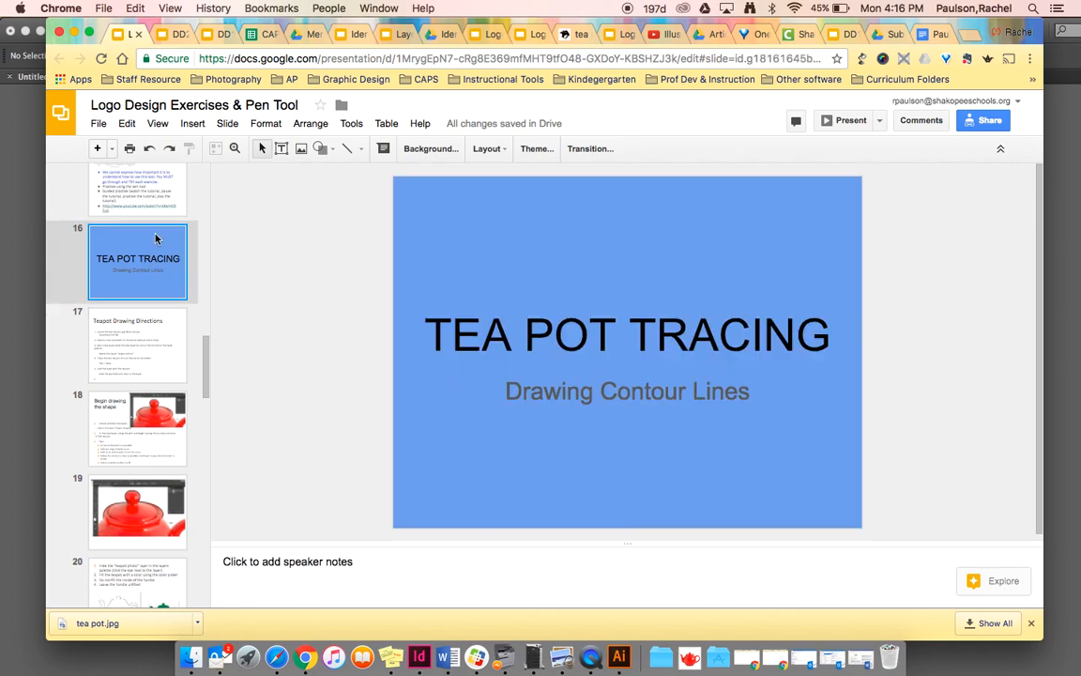
key(Down)
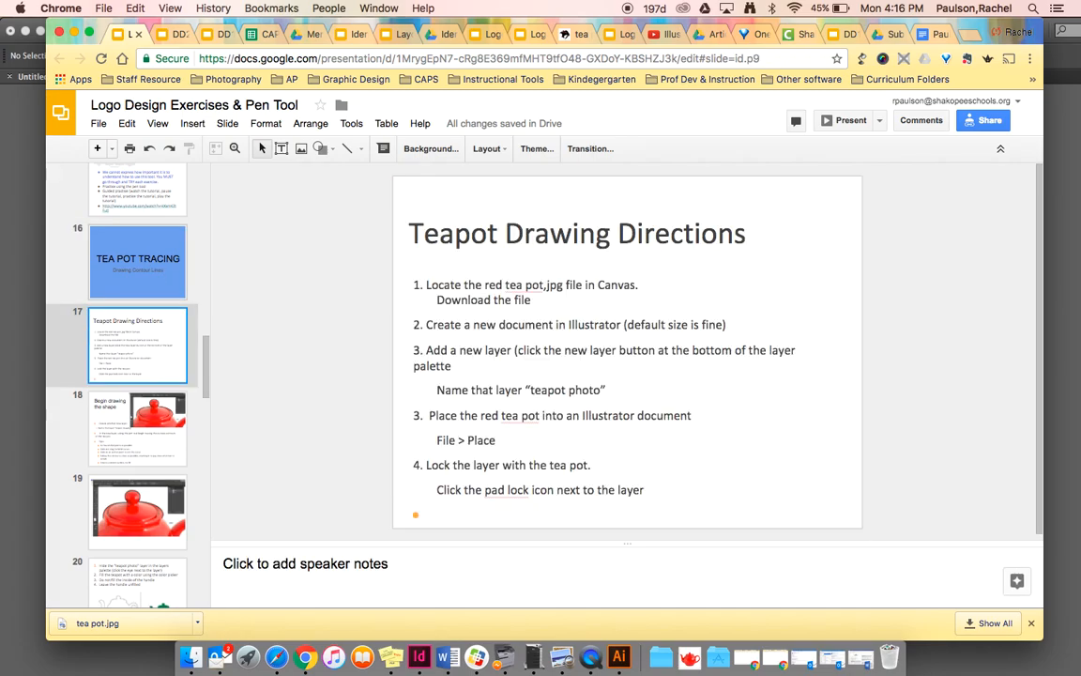
key(Down)
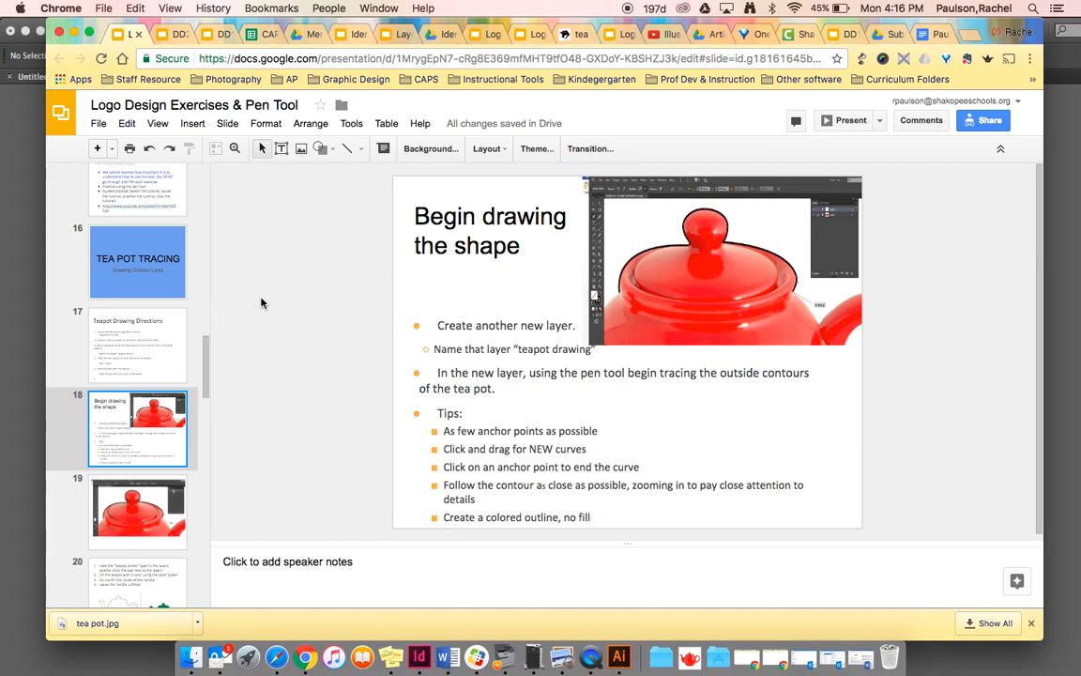
Return to Illustrator and set up the Pen tool for tracing around the lid, with no fill and a black stroke
click(618, 661)
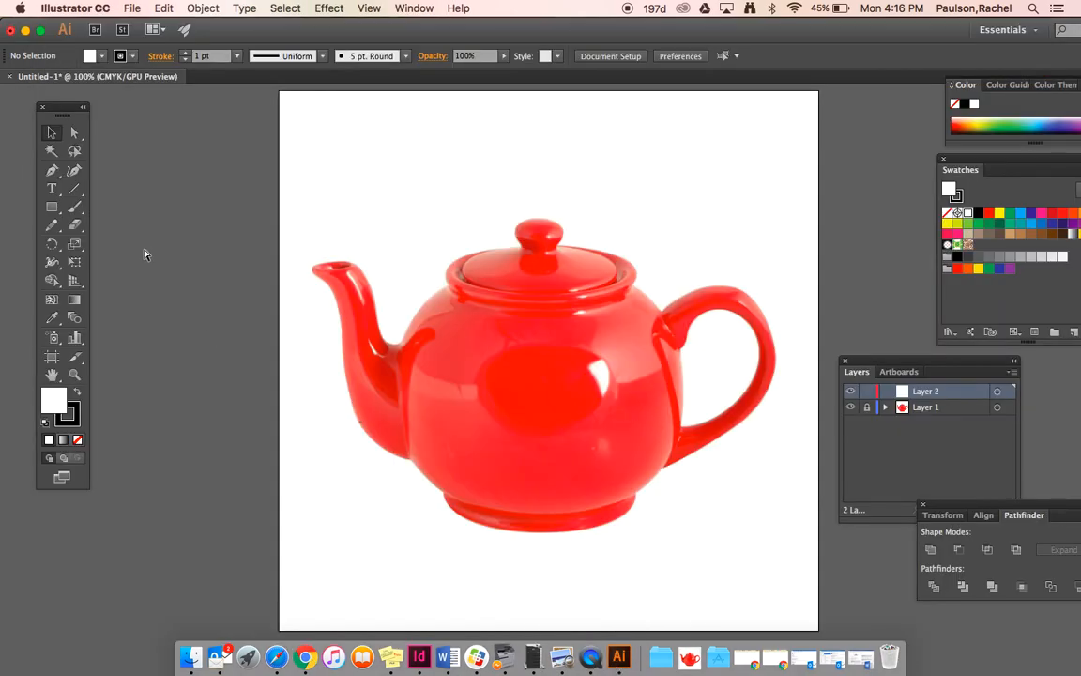
key(super+equal)
key(super+equal)
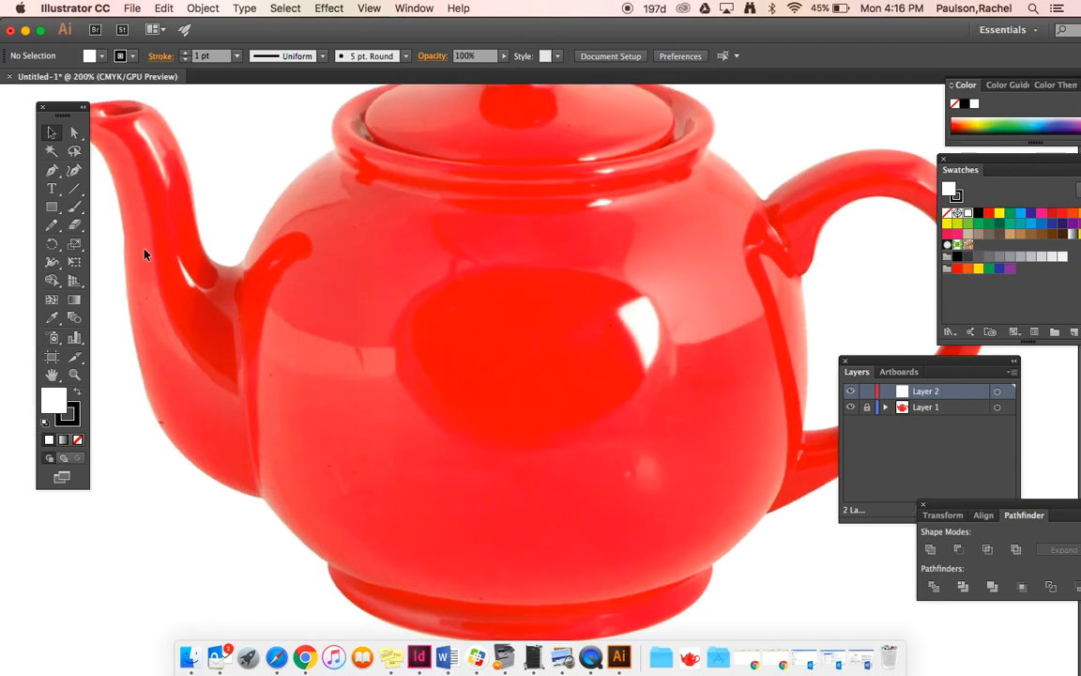
key(super+equal)
scroll(137, 278, up, 5)
scroll(137, 279, left, 3)
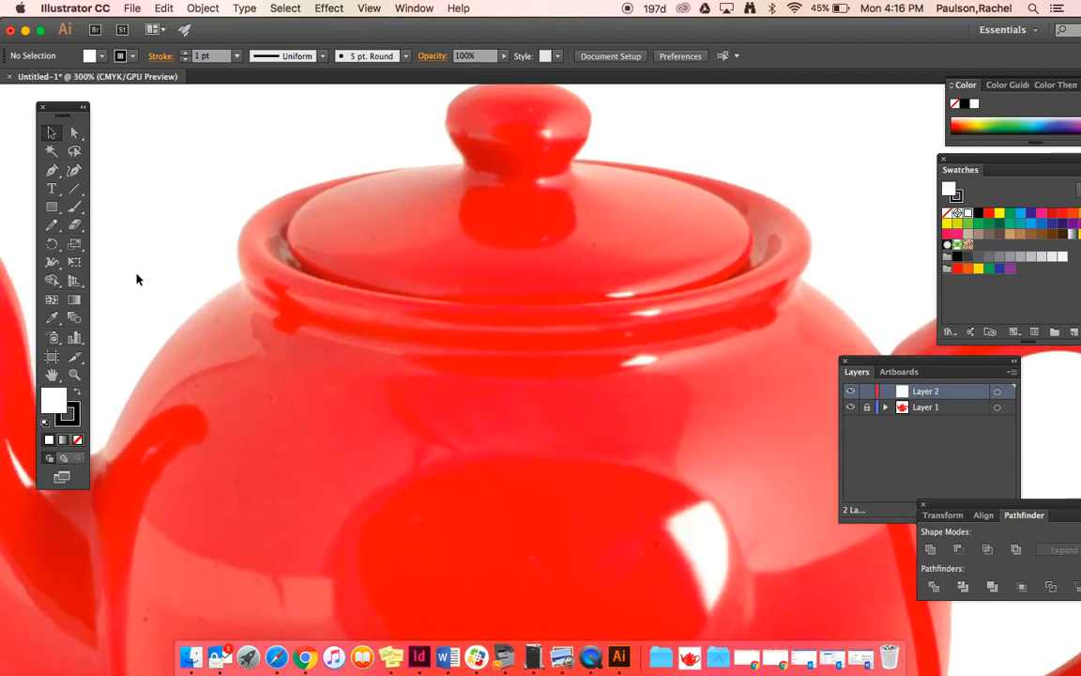
click(53, 174)
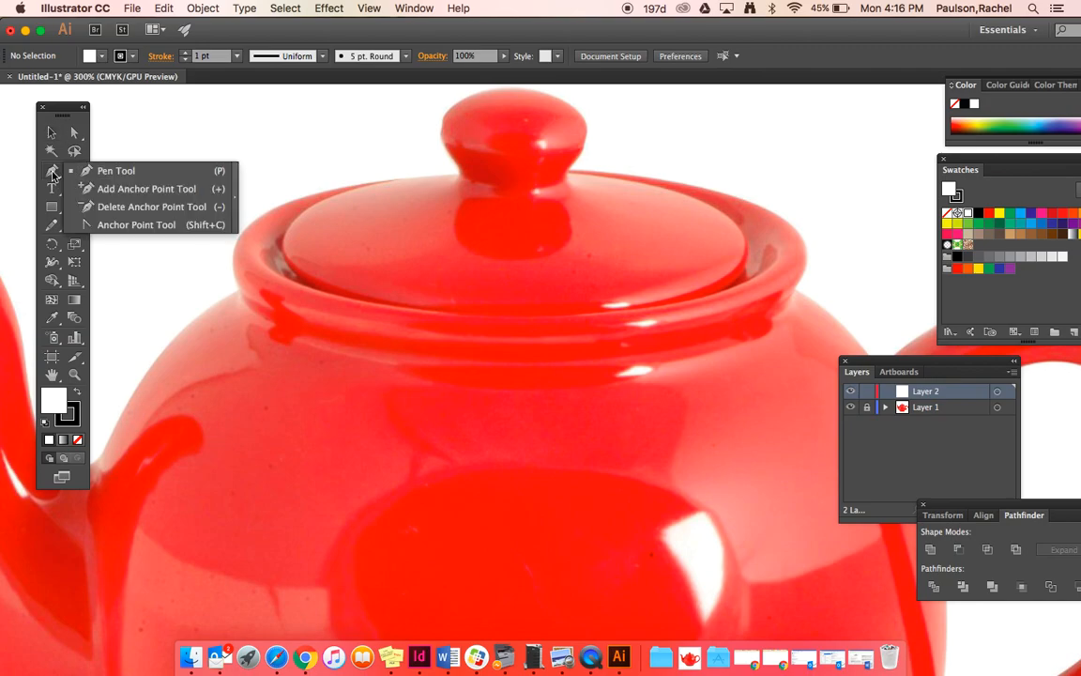
click(53, 173)
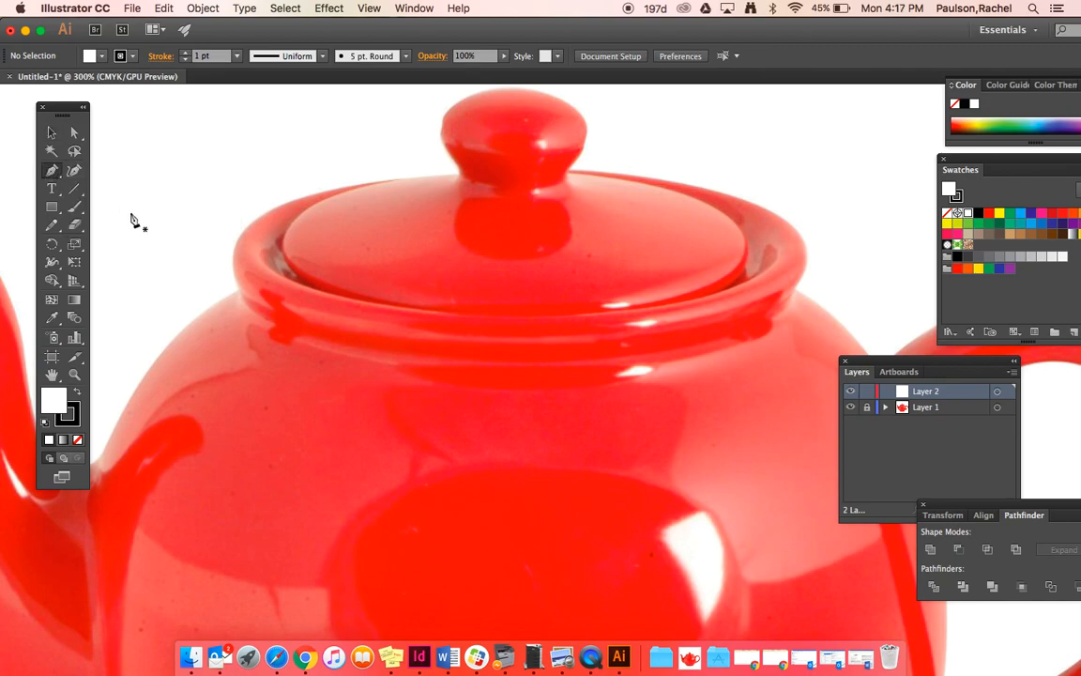
click(77, 441)
click(74, 416)
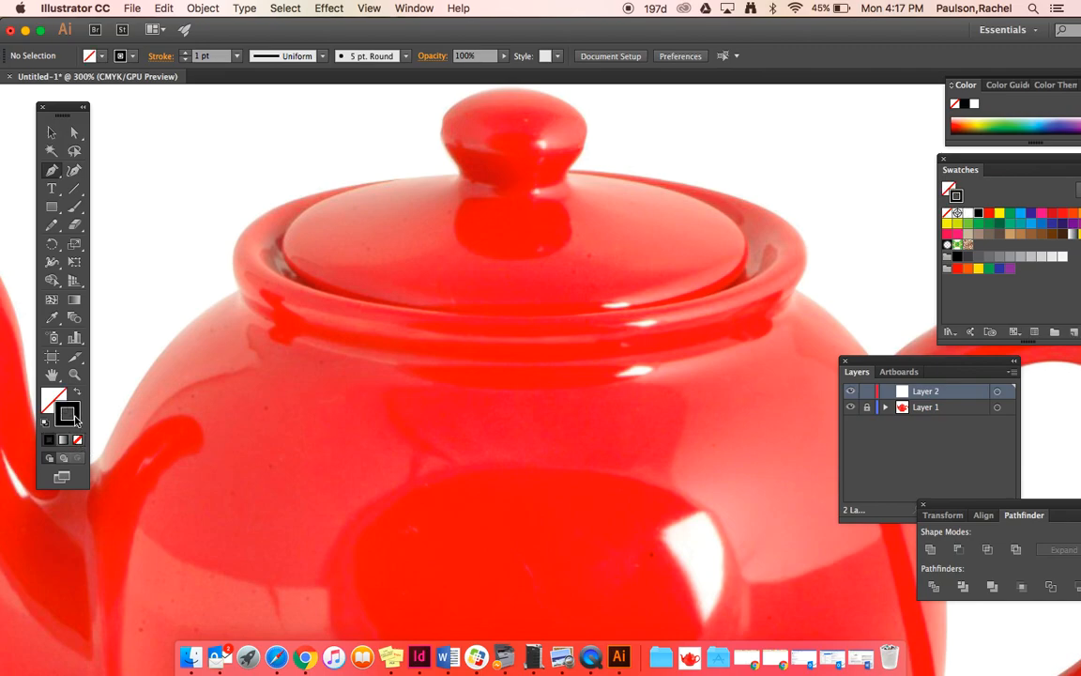
Trace the lid rim's left side with one curved segment up to the knob's base, ending the curve at that anchor point
click(240, 290)
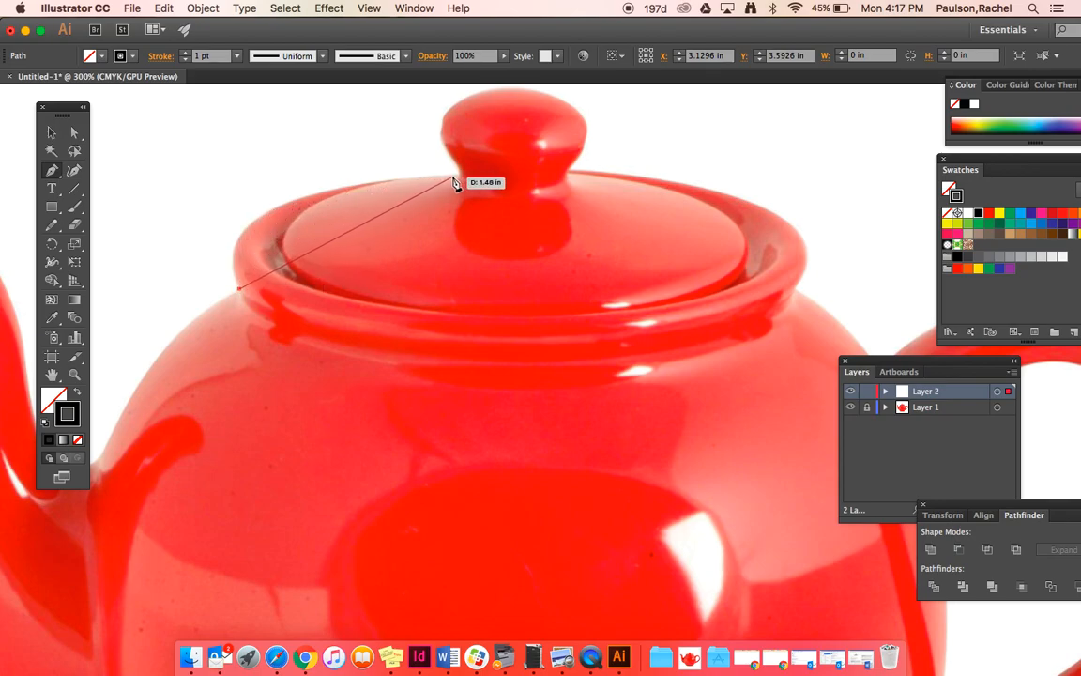
drag(458, 177, 747, 169)
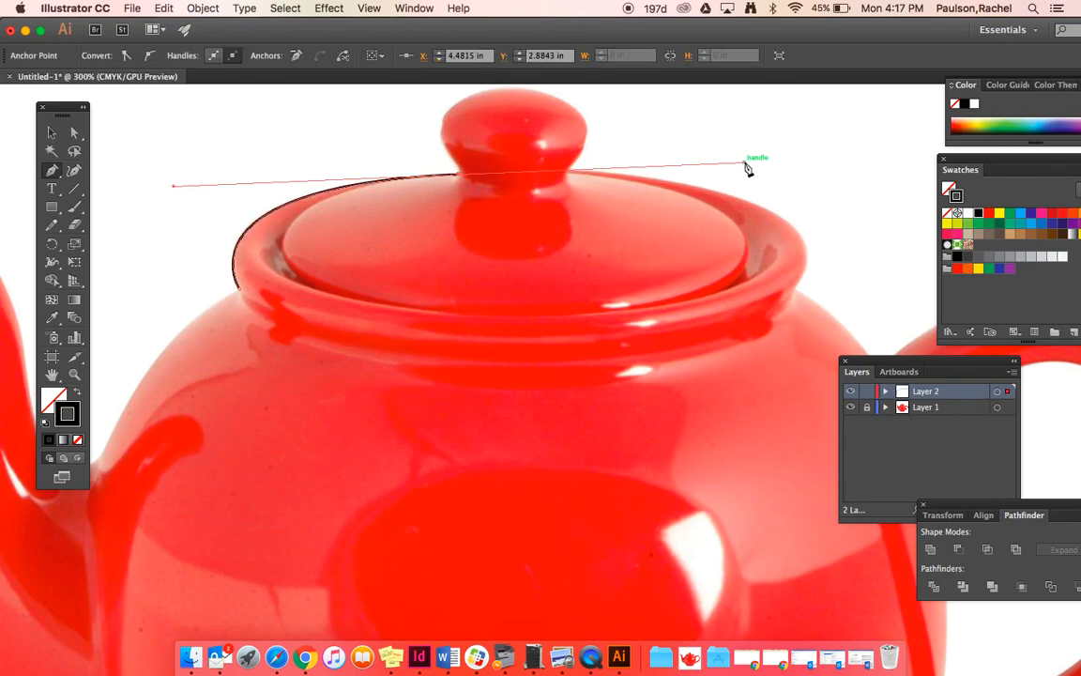
click(460, 178)
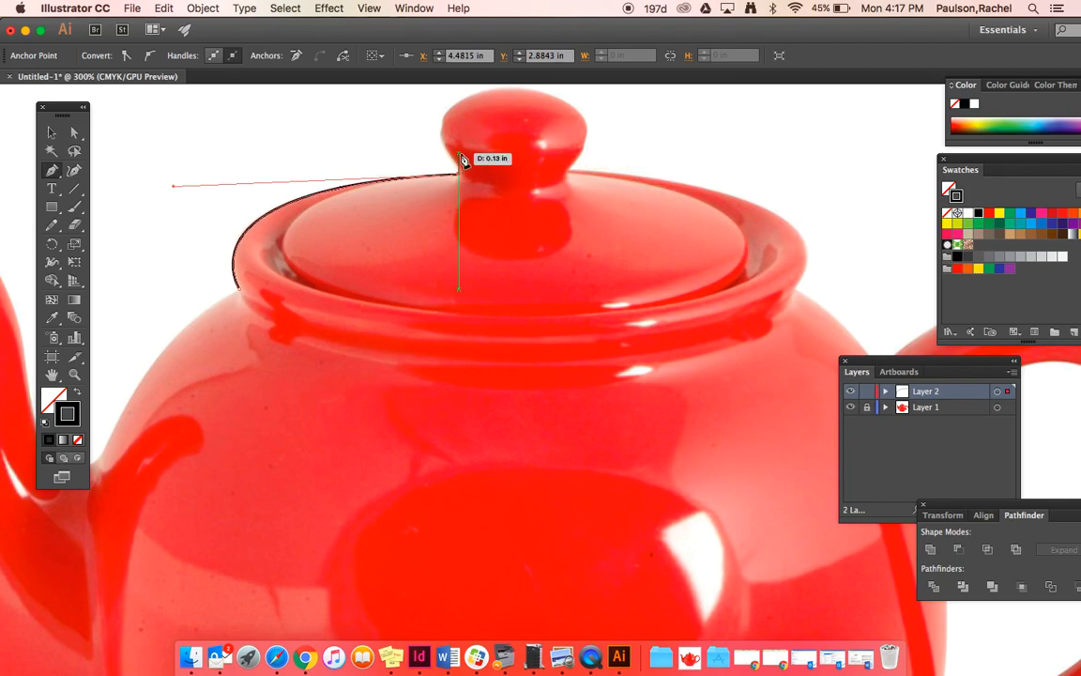
Continue the path with a short curved segment up the left side of the lid knob's neck
key(super+plus)
key(super+plus)
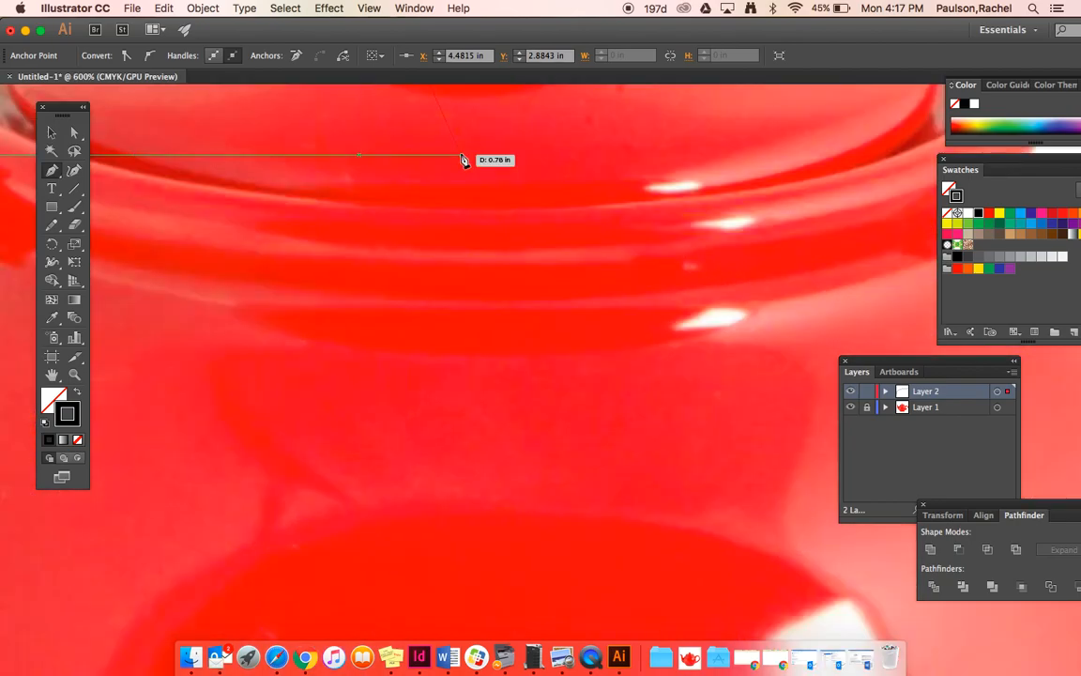
scroll(460, 155, up, 8)
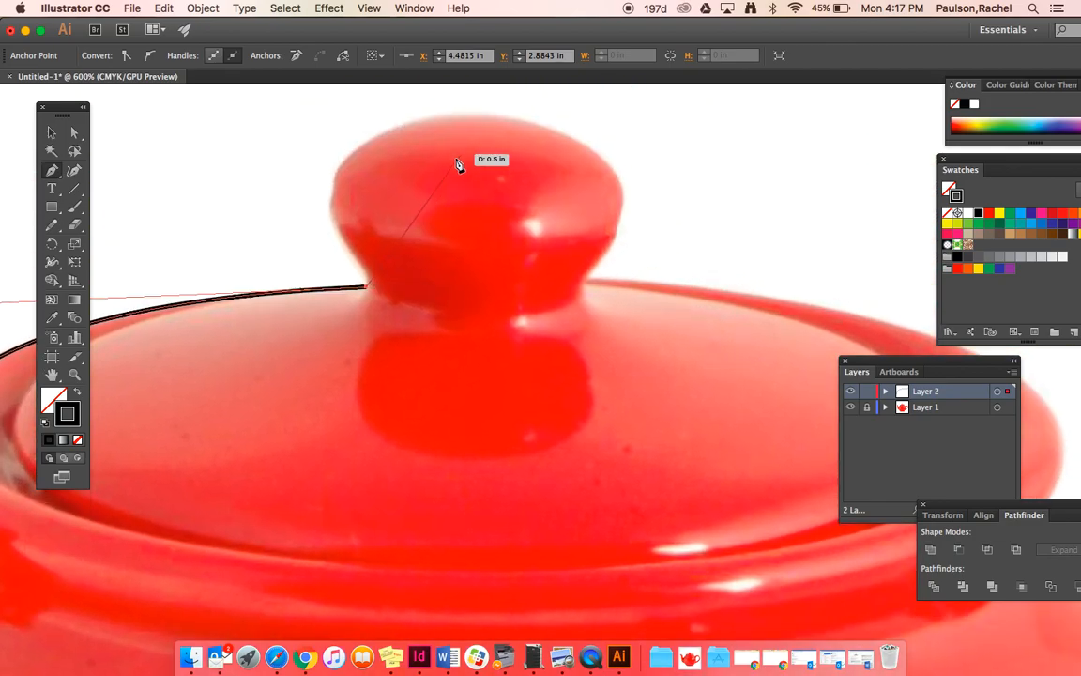
click(355, 258)
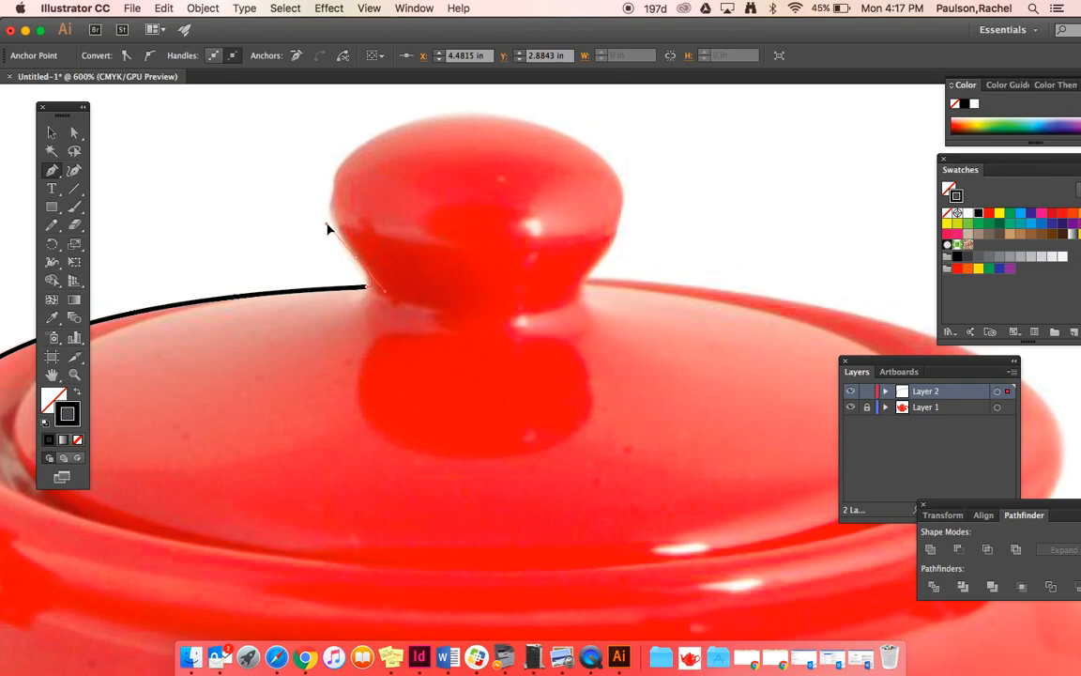
drag(324, 226, 326, 229)
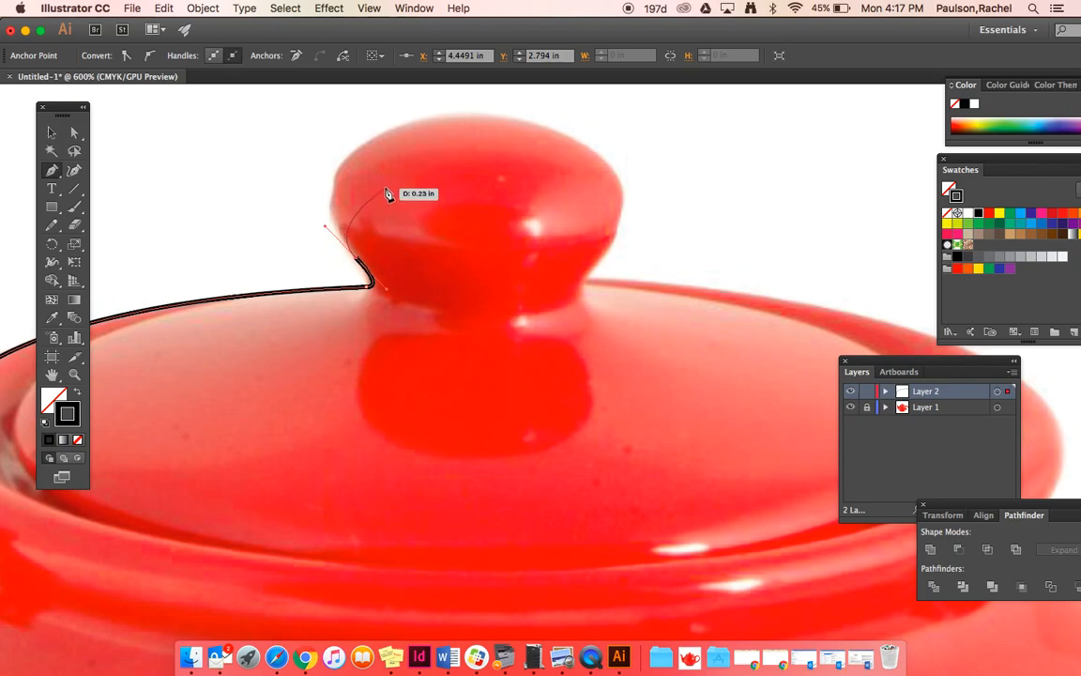
Trace the lid knob with curved segments over its top and down its right side, ending at the knob's base on the lid
click(461, 120)
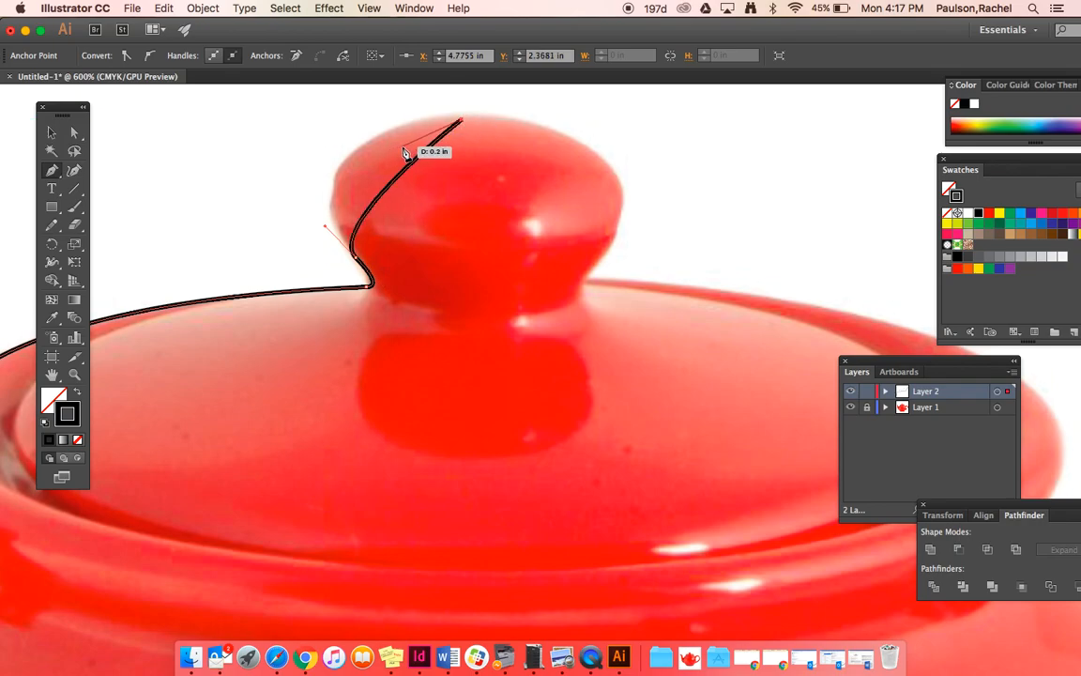
key(super+z)
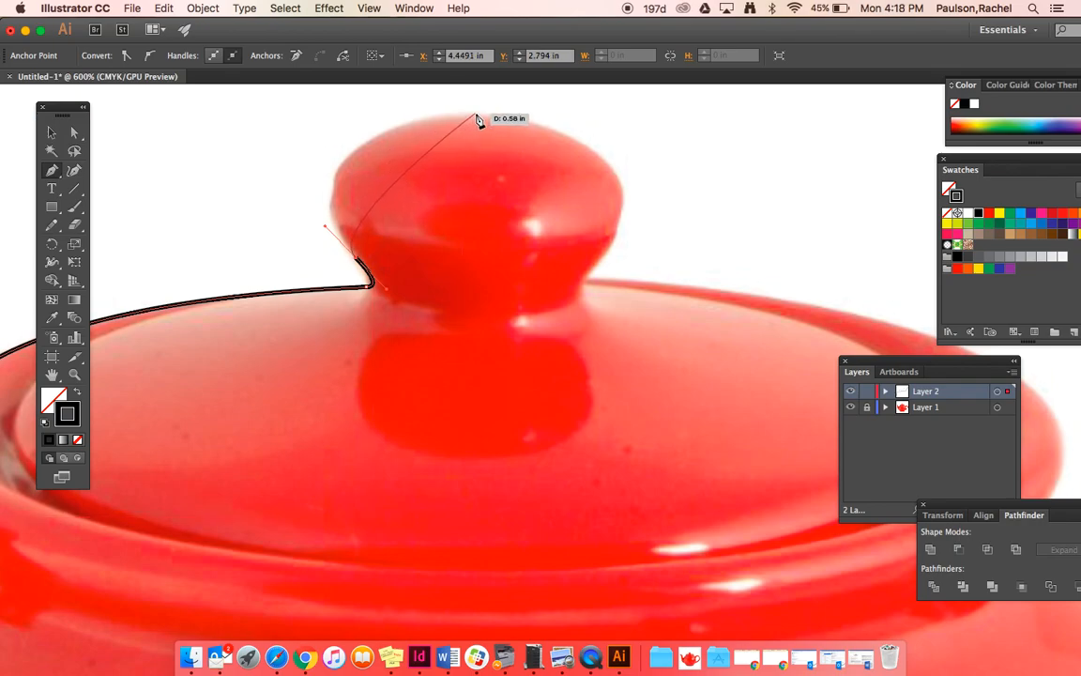
drag(477, 114, 663, 111)
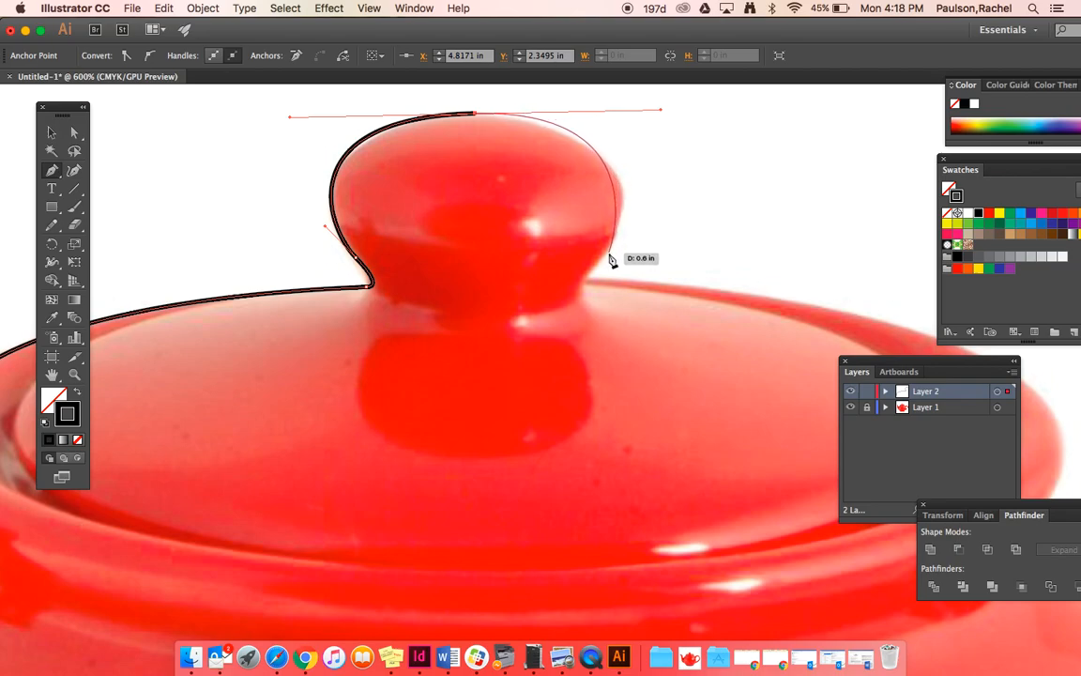
drag(608, 260, 589, 282)
drag(589, 283, 589, 287)
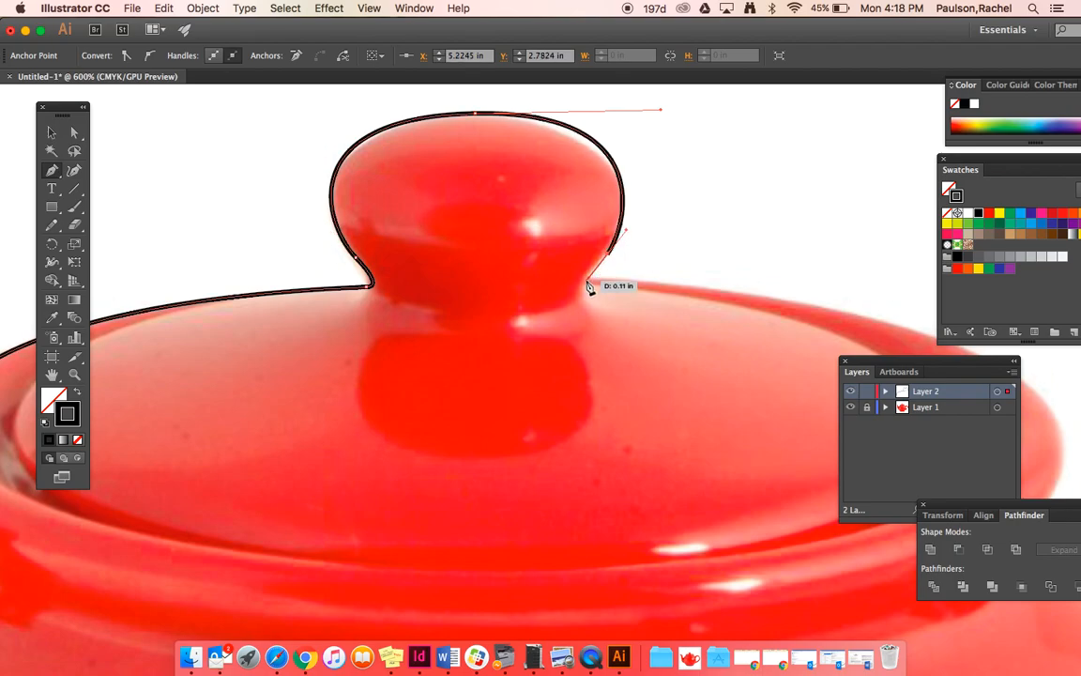
mouse_move(590, 287)
mouse_down()
mouse_move(599, 214)
mouse_move(594, 290)
mouse_move(586, 284)
mouse_up()
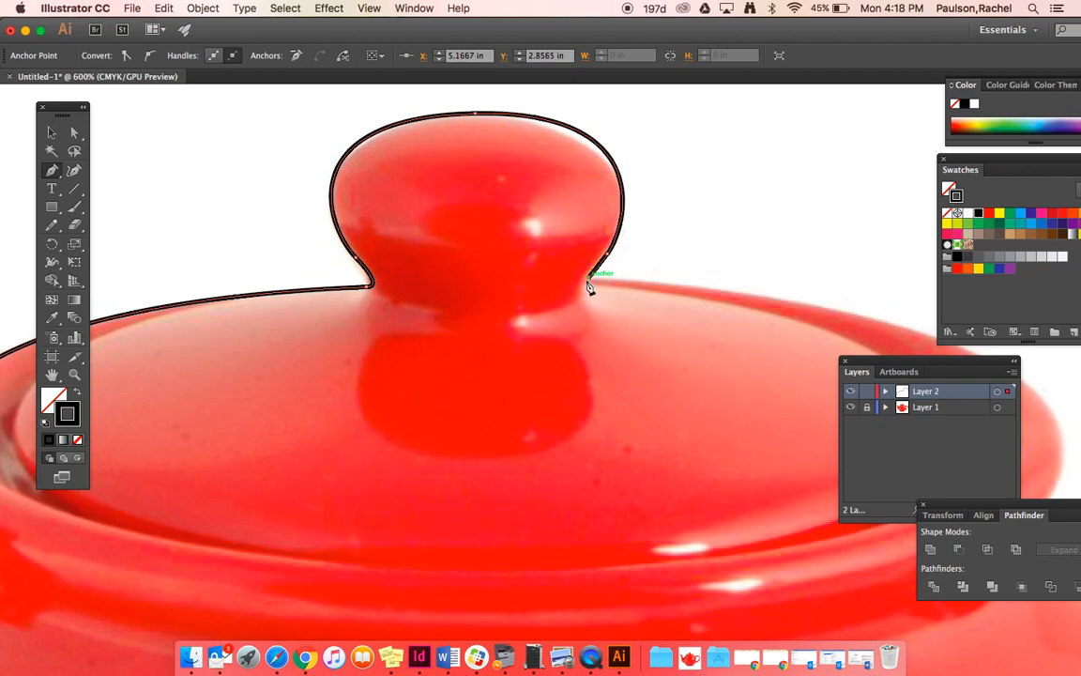
Trace the lid rim's right side with one curved segment from the knob's base to where the rim meets the teapot body
scroll(589, 287, right, 4)
scroll(589, 287, down, 2)
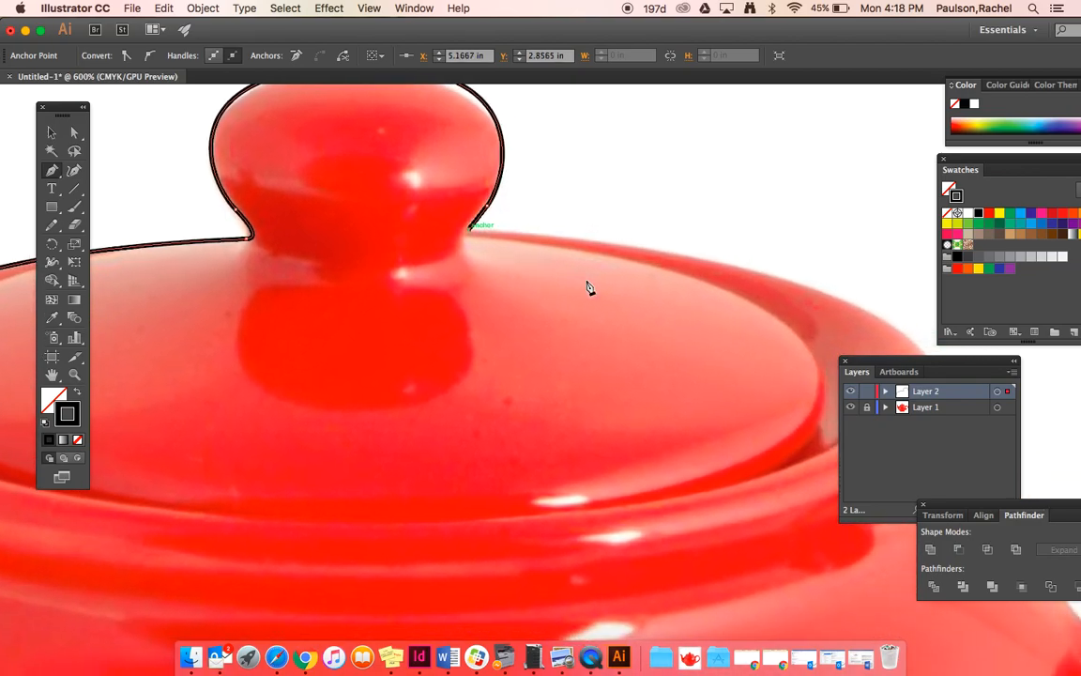
scroll(589, 287, right, 3)
scroll(589, 287, down, 1)
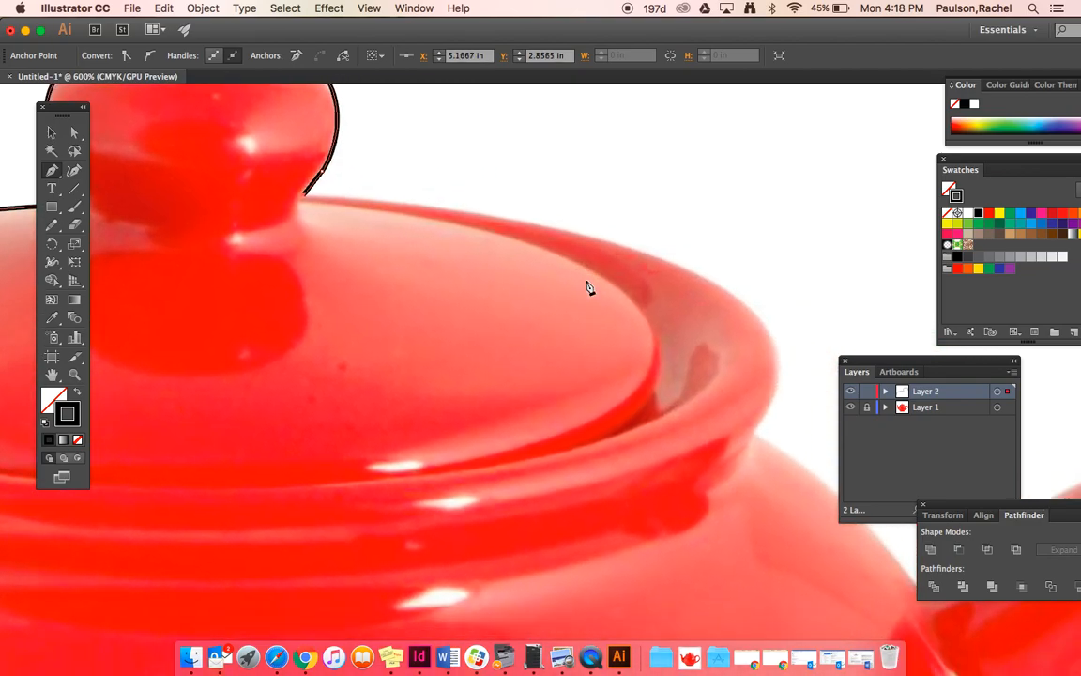
right_click(755, 440)
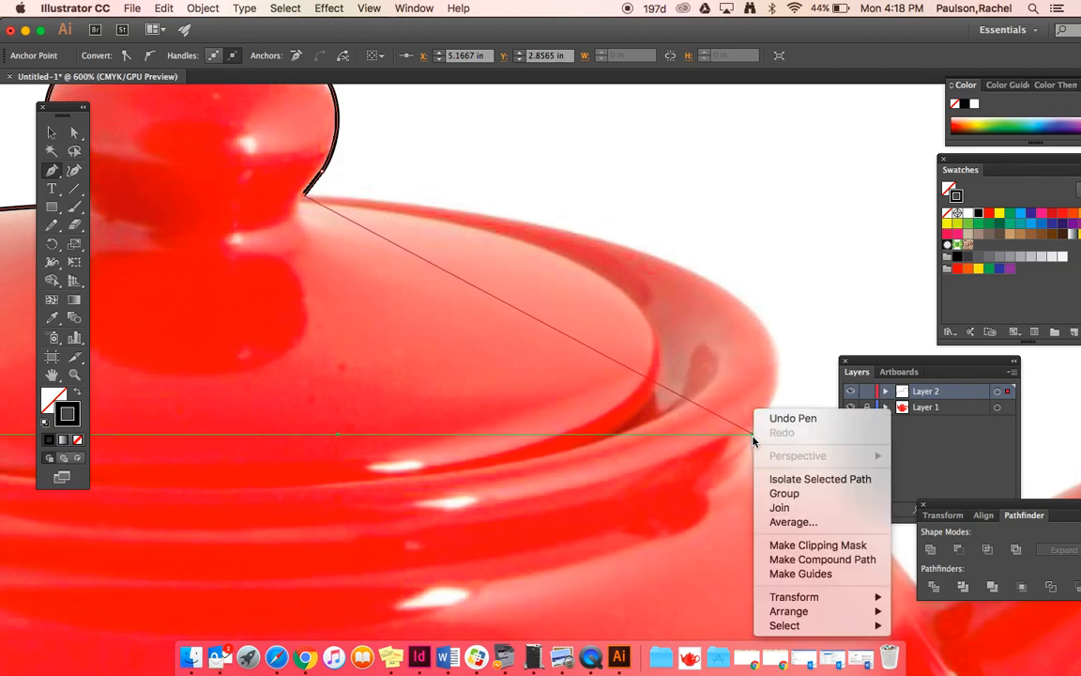
key(Escape)
drag(756, 439, 624, 661)
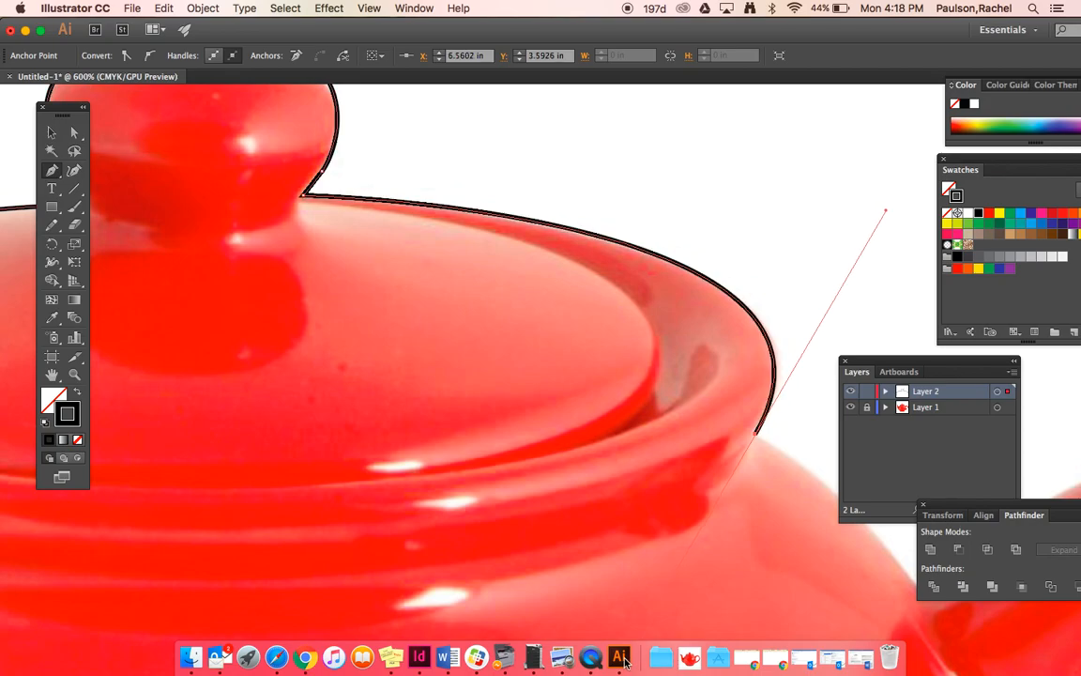
Remove the outgoing direction handle at the rim corner and trace the body's right shoulder with a curve down to the teapot handle's upper joint
scroll(659, 560, right, 3)
scroll(659, 561, down, 2)
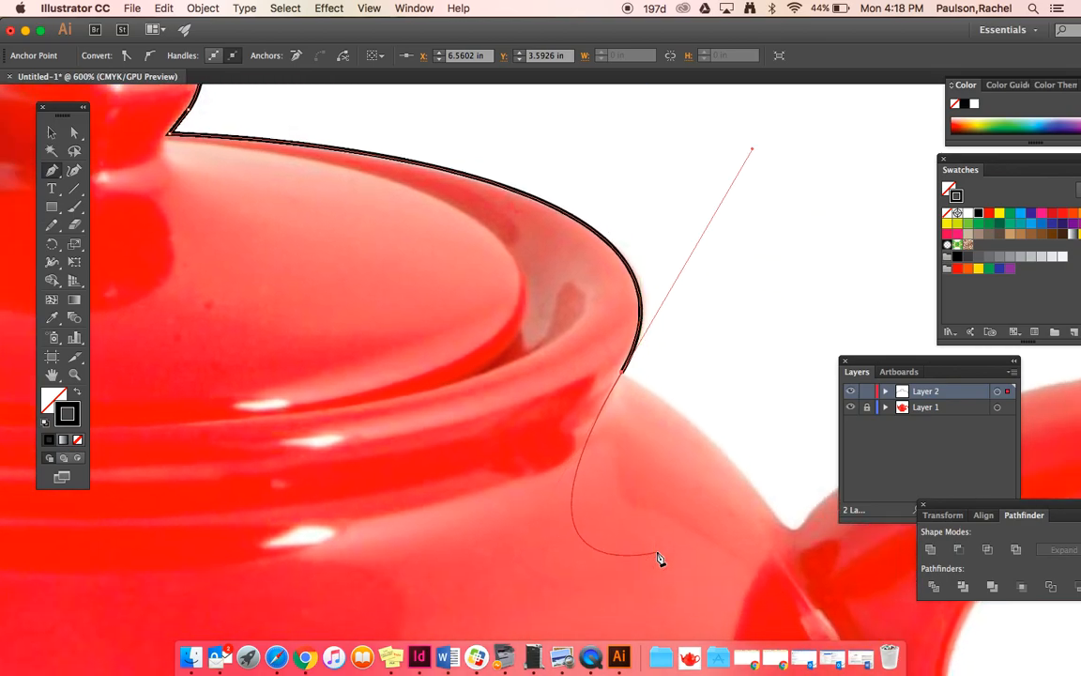
scroll(659, 560, right, 3)
scroll(658, 560, down, 3)
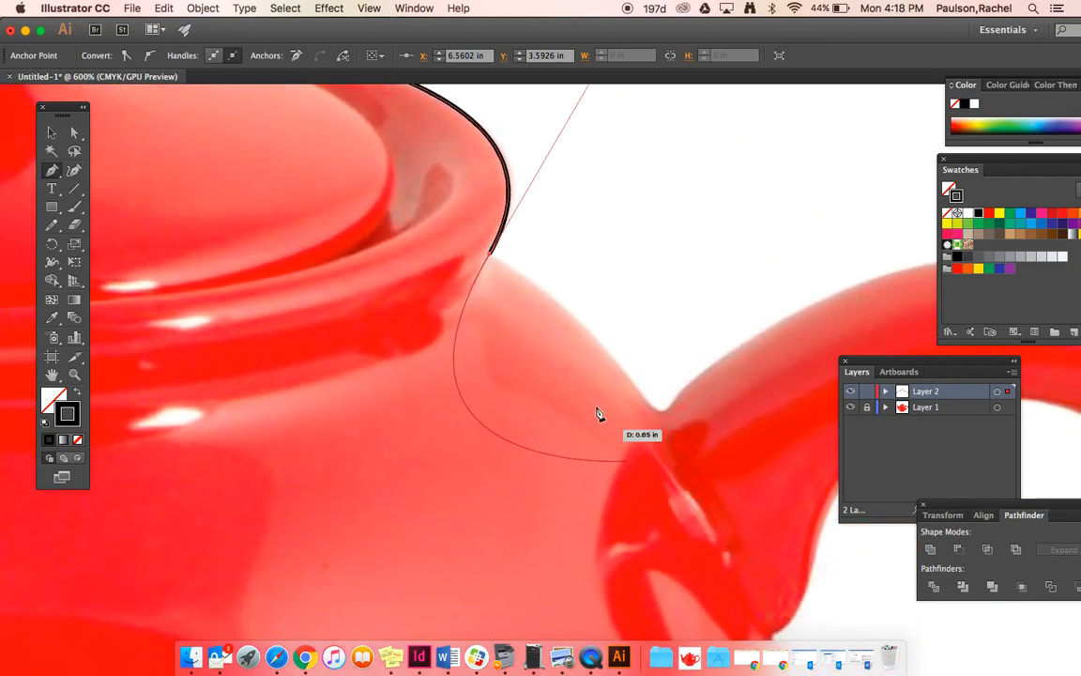
click(662, 415)
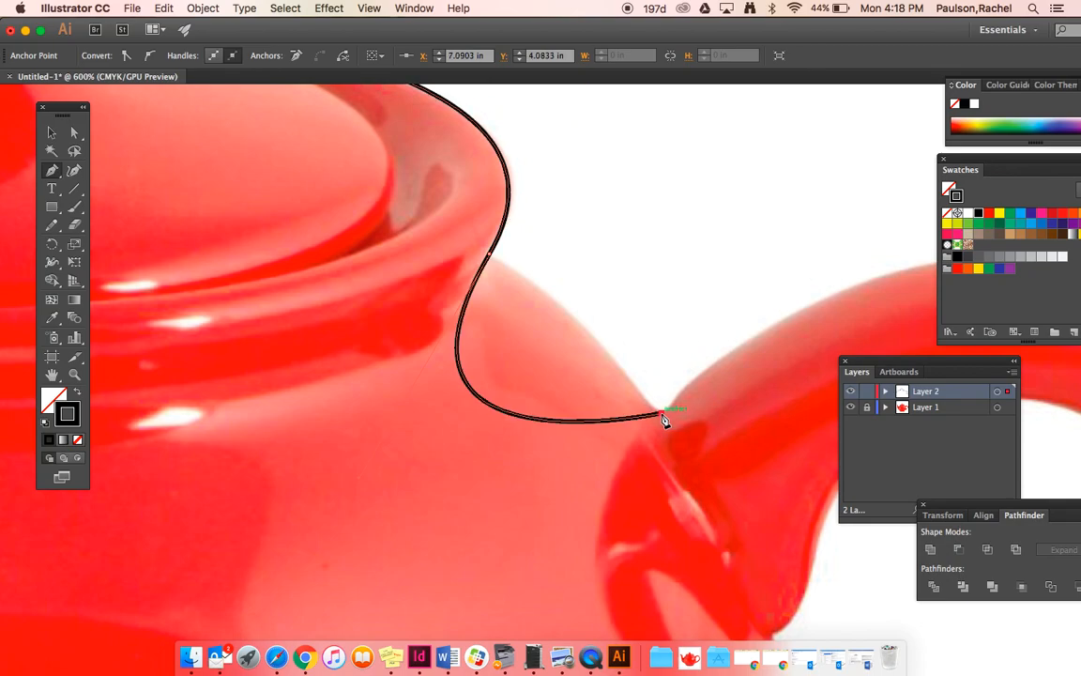
key(super+z)
click(492, 257)
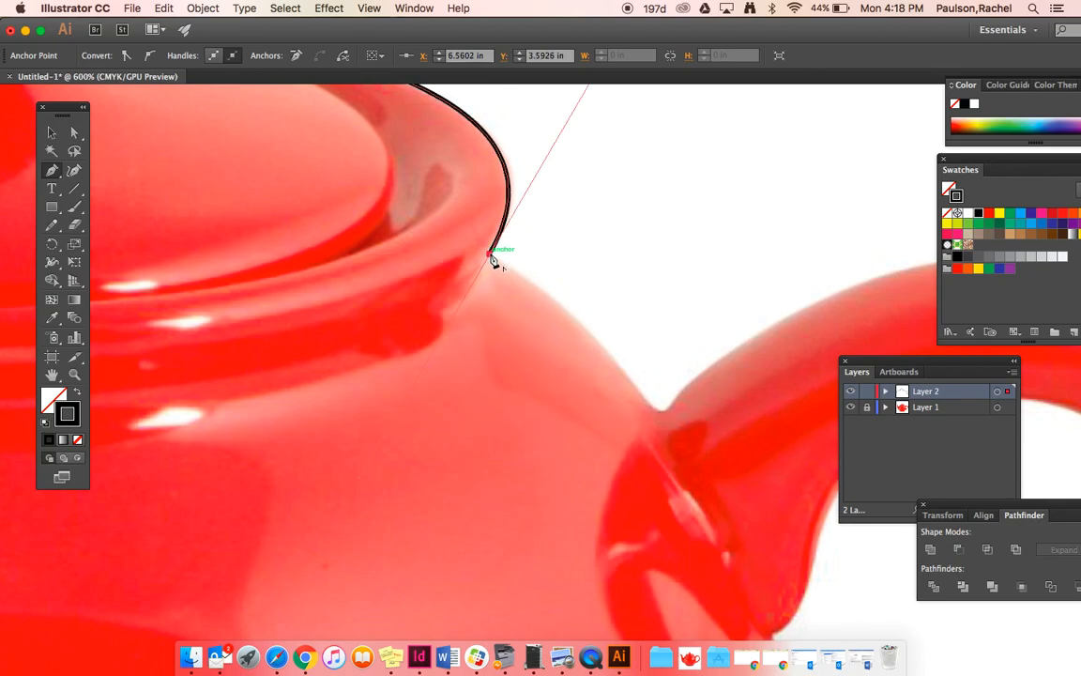
click(644, 402)
mouse_move(638, 432)
mouse_down()
mouse_move(668, 472)
mouse_move(692, 481)
mouse_up()
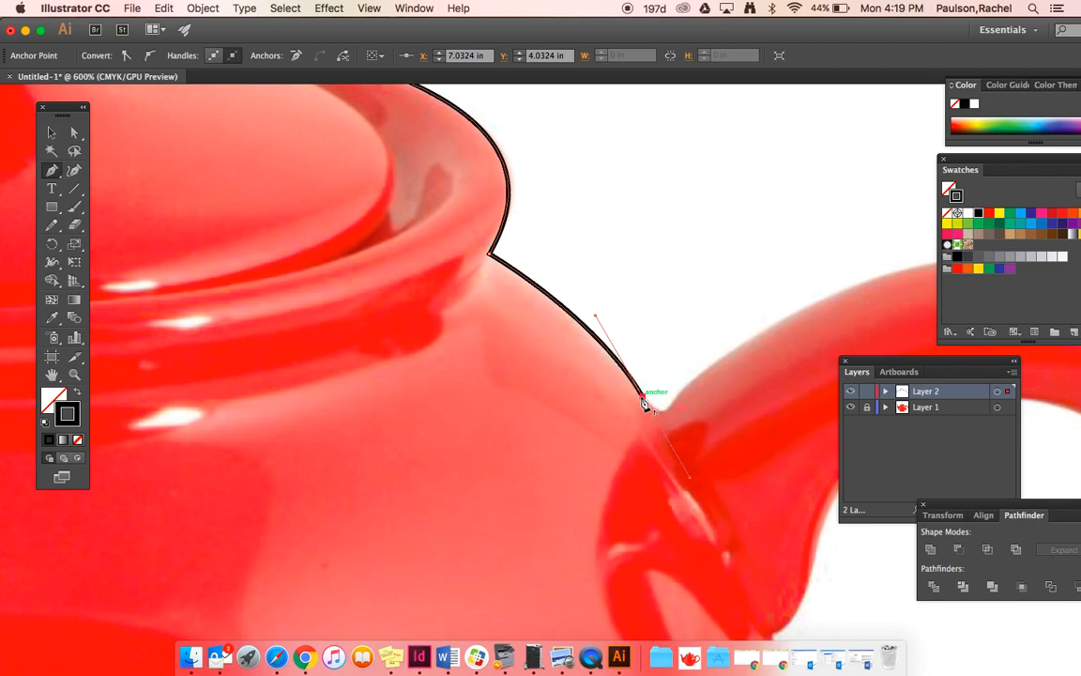
Trace the small notch where the teapot handle joins the body, and continue with one curved segment over the top of the handle
mouse_move(643, 402)
mouse_down()
mouse_move(692, 401)
mouse_move(686, 395)
mouse_up()
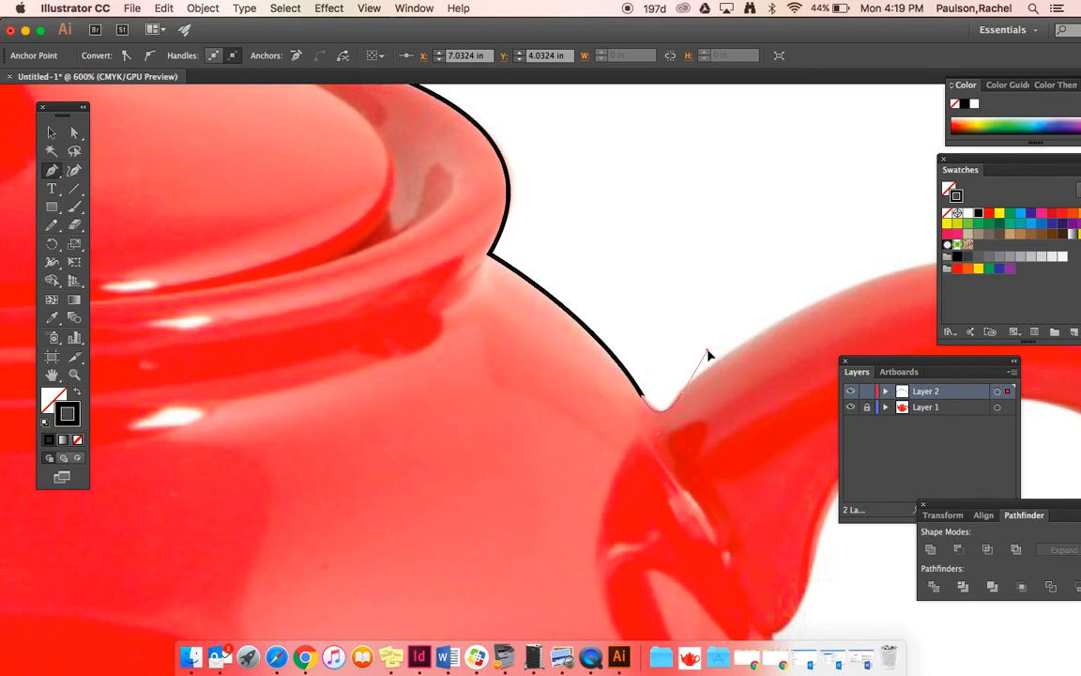
drag(705, 346, 705, 346)
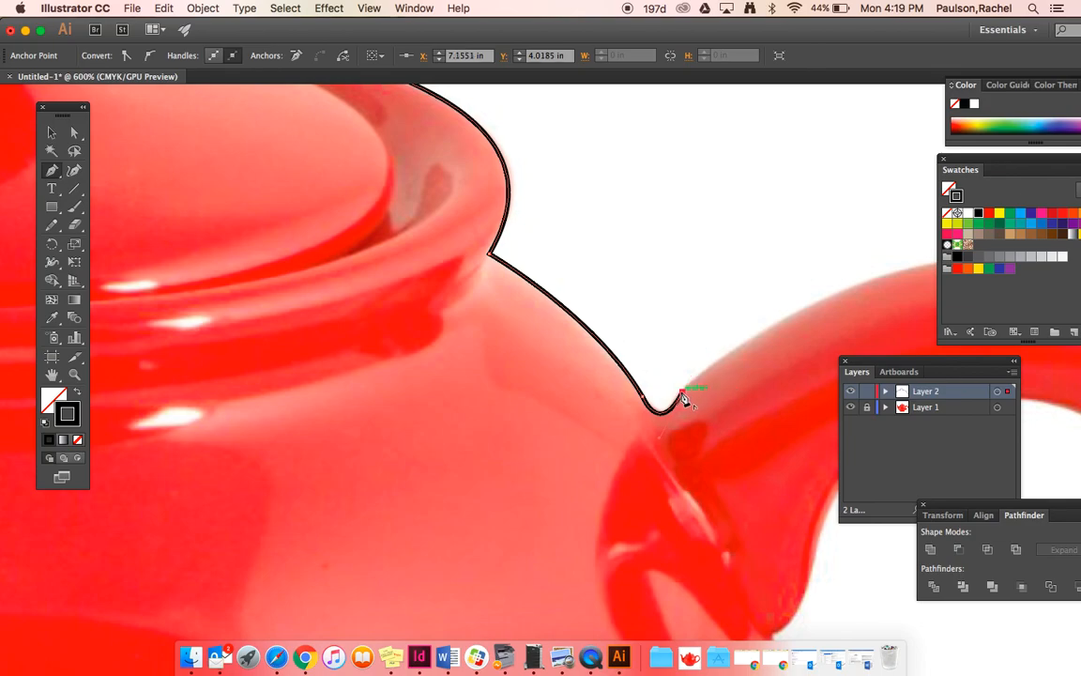
scroll(683, 398, right, 10)
scroll(682, 398, down, 3)
key(super+equal)
key(super+minus)
key(super+minus)
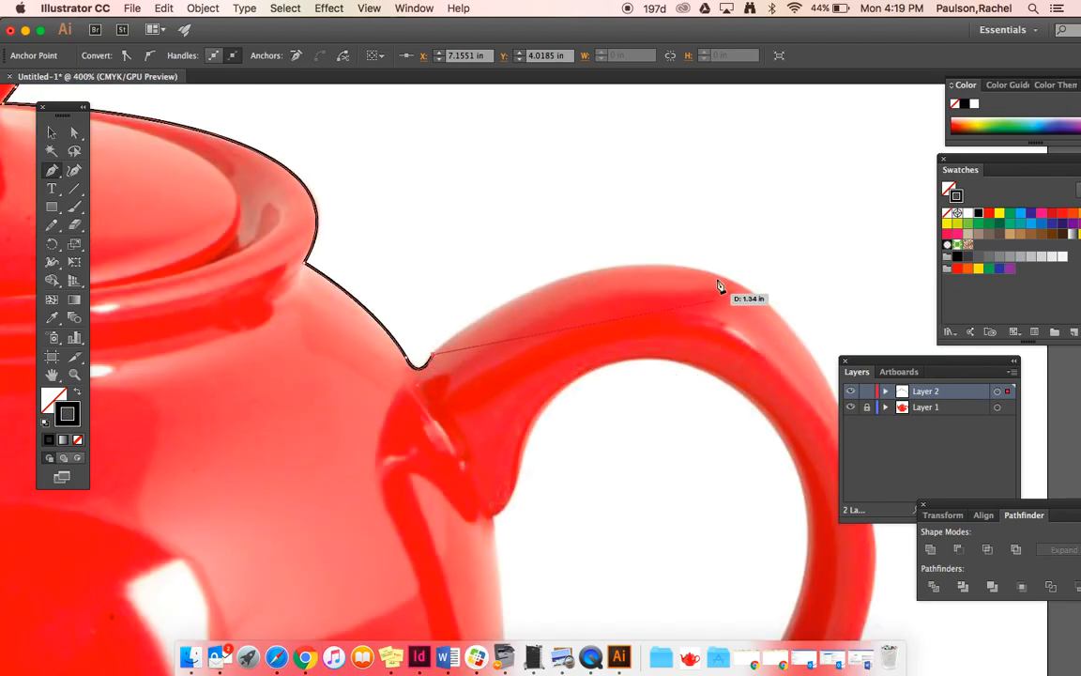
drag(771, 311, 924, 434)
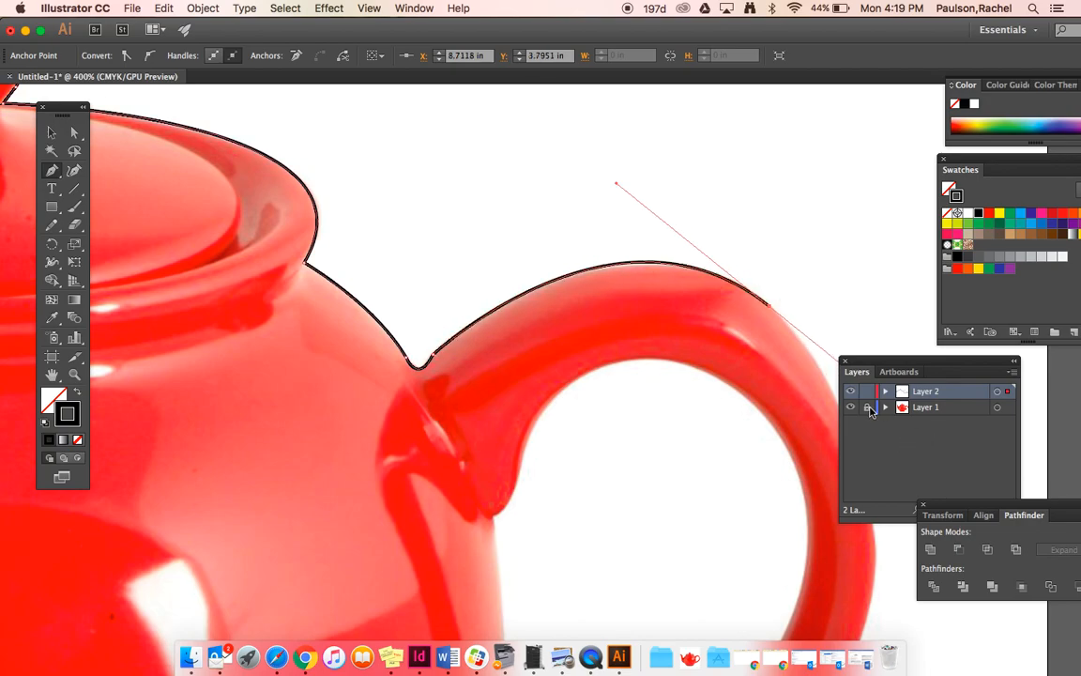
Remove the outgoing direction handle from the last anchor on the teapot handle's upper outer edge
scroll(798, 380, down, 4)
scroll(798, 381, right, 5)
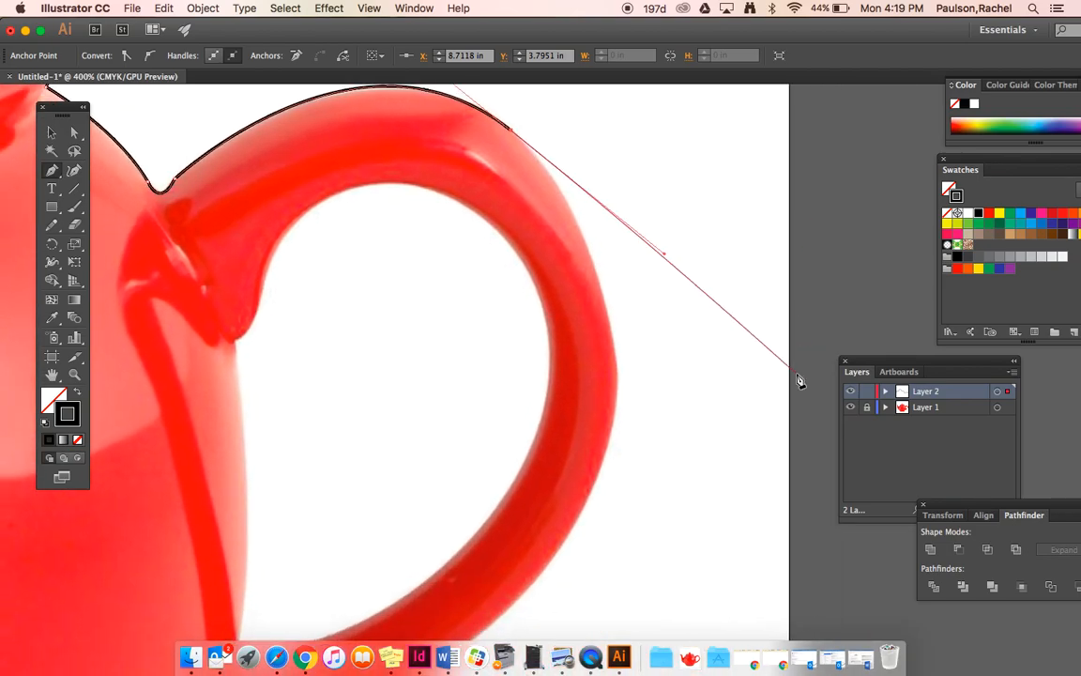
scroll(798, 381, down, 1)
scroll(798, 381, left, 1)
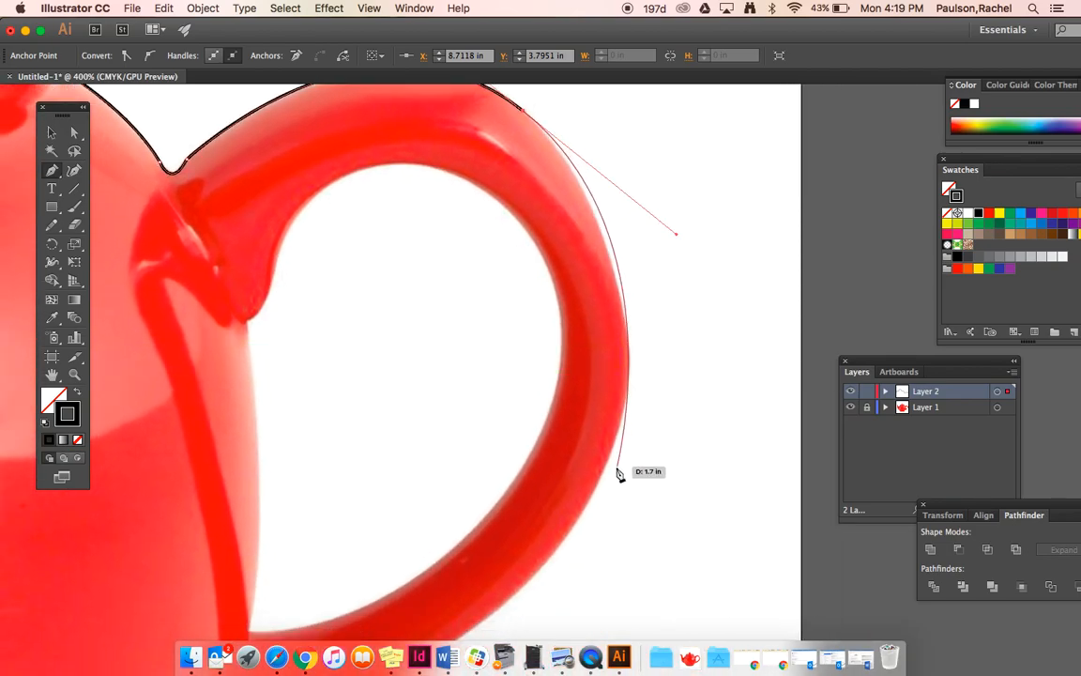
click(525, 114)
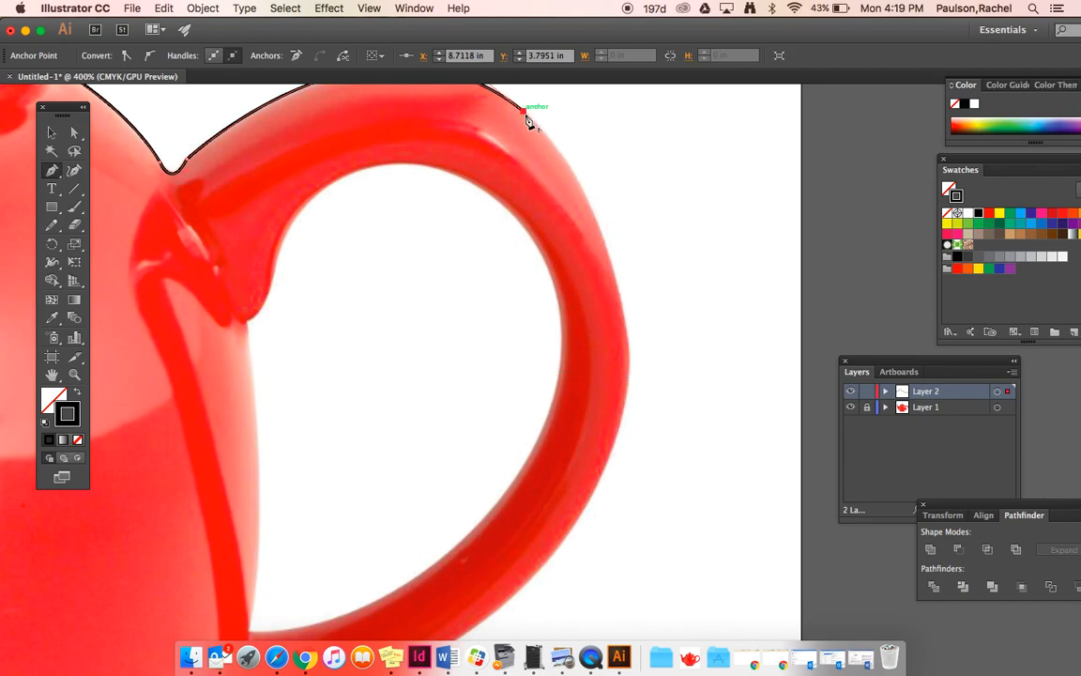
Try to trace the teapot handle's outer right edge with many short straight segments and undo them all
click(558, 154)
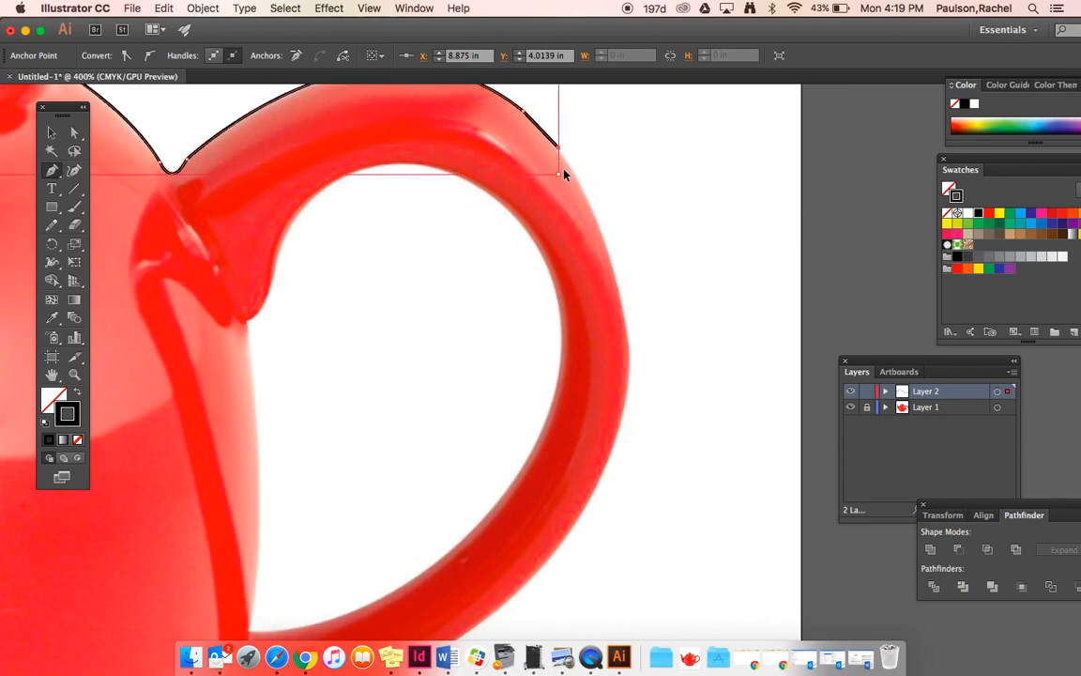
click(580, 187)
click(594, 217)
click(607, 251)
click(619, 290)
click(620, 315)
click(629, 344)
click(629, 377)
click(629, 400)
key(super+z)
key(super+z)
key(super+z)
key(super+z)
key(super+z)
key(super+z)
key(super+z)
key(super+z)
key(super+z)
key(super+z)
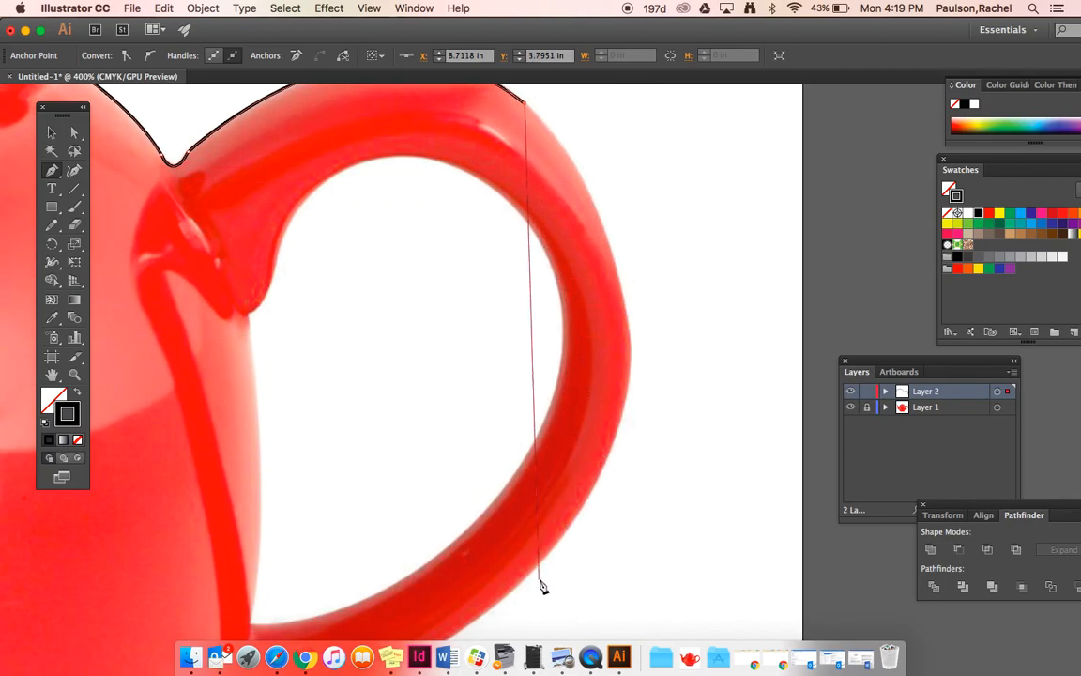
Trace the teapot handle's outer side with one large curve and its lower edge with a shallow curve ending at the body
key(super+minus)
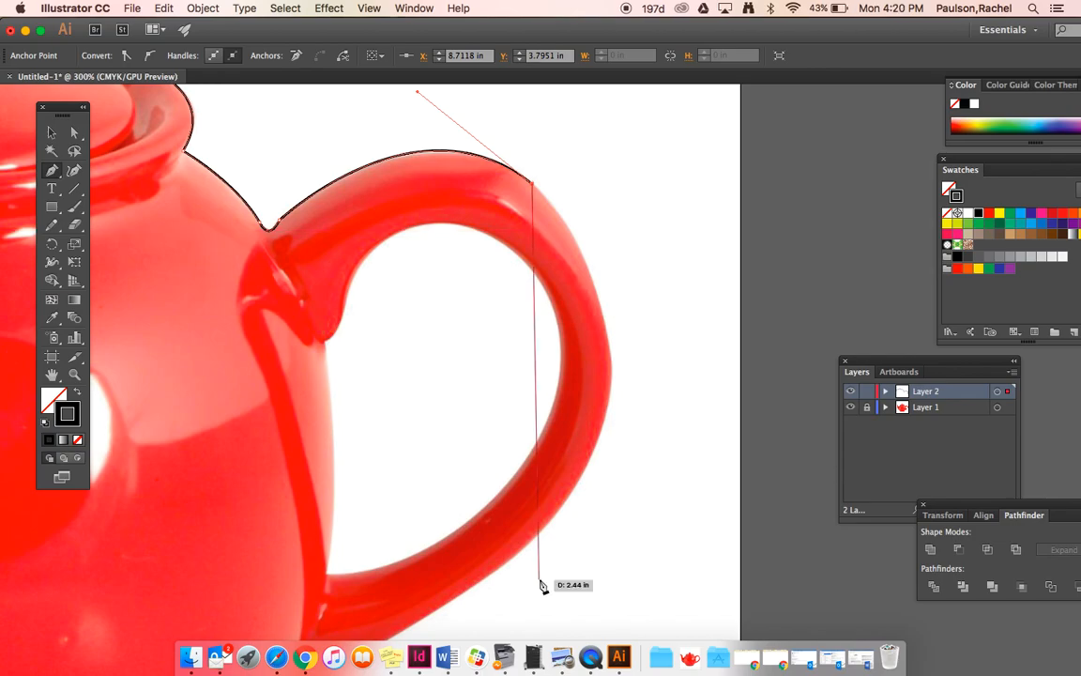
key(super+minus)
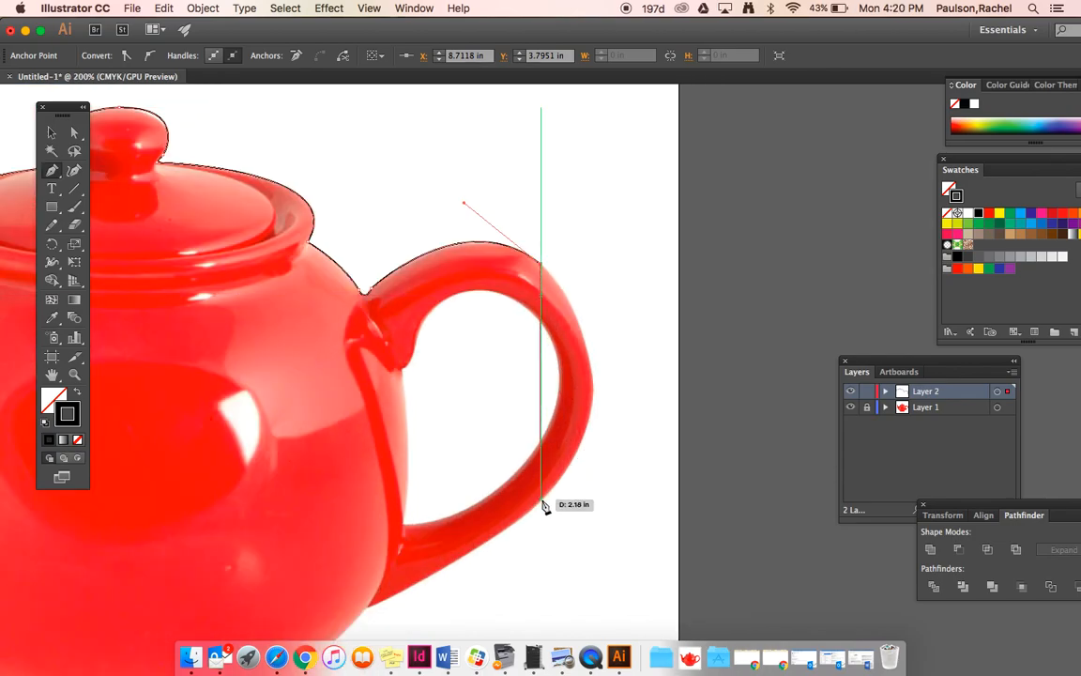
drag(542, 502, 424, 634)
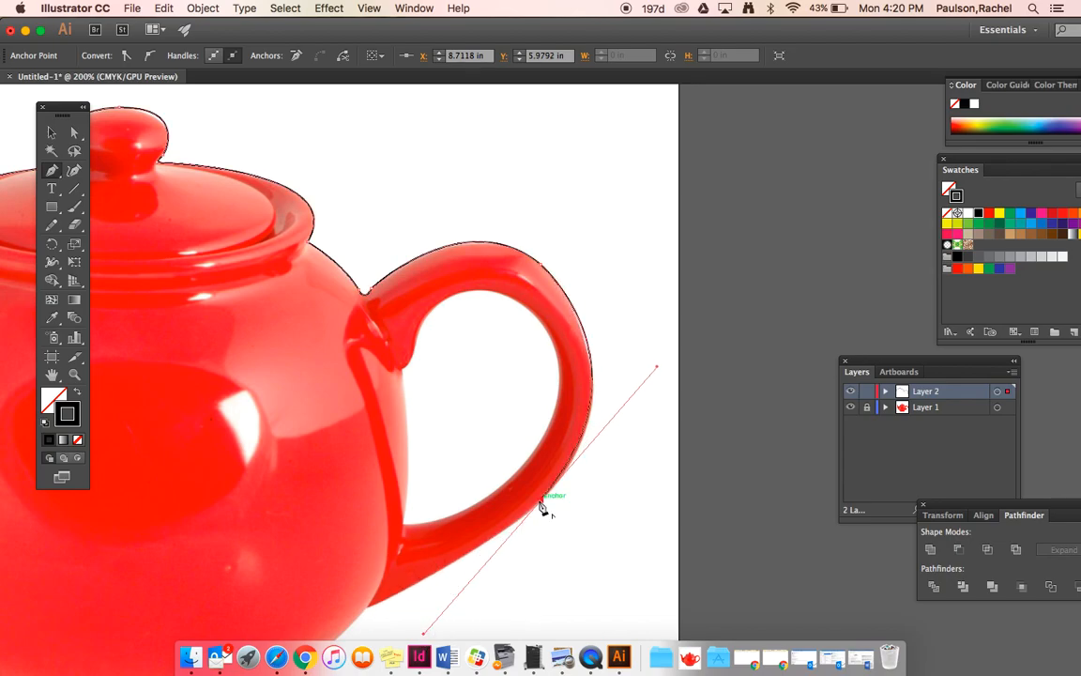
mouse_move(541, 507)
mouse_down()
mouse_move(394, 577)
mouse_move(369, 613)
mouse_up()
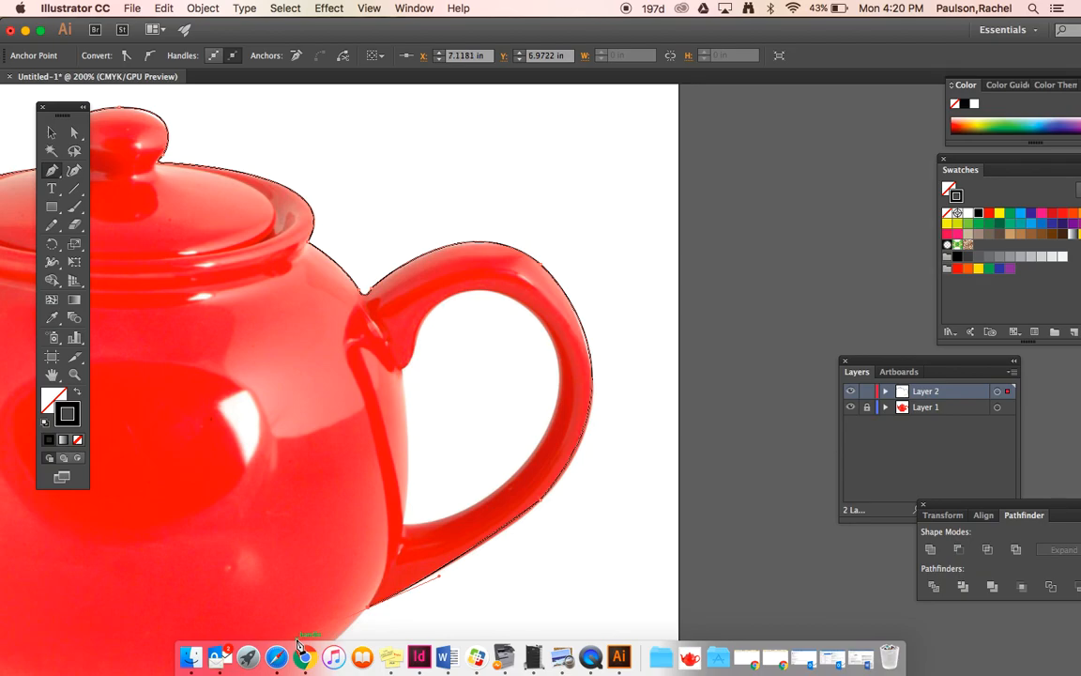
Remove the outgoing direction handle at the lower handle joint and trace the body's lower right side with a slight curve to the foot
scroll(381, 548, down, 5)
scroll(381, 548, left, 4)
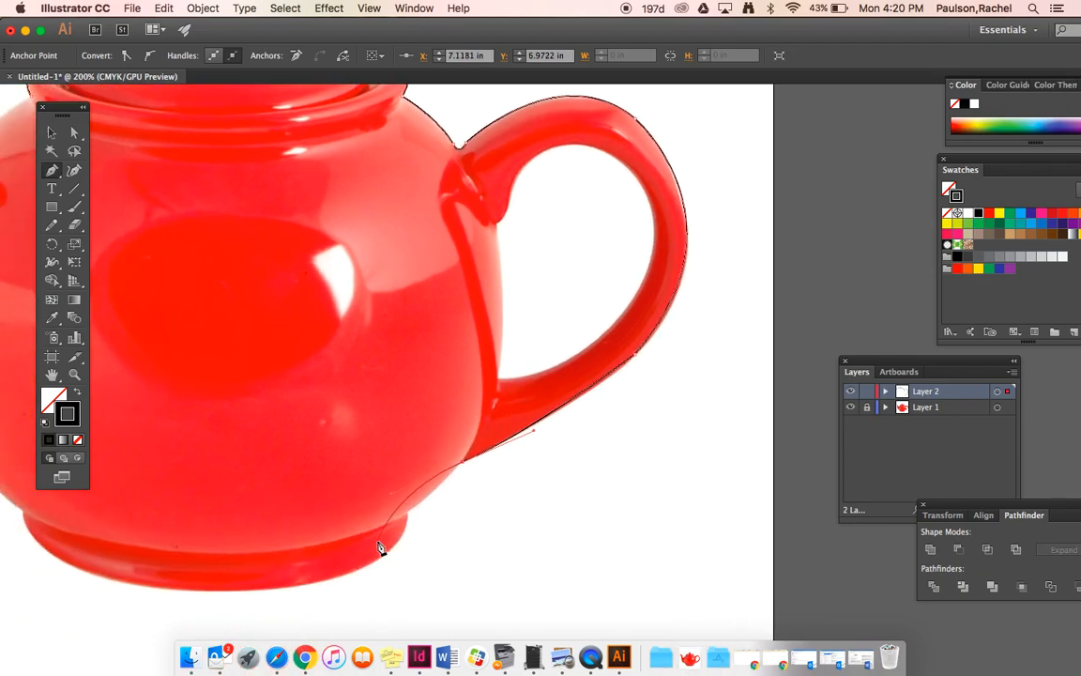
key(super+equal)
key(super+equal)
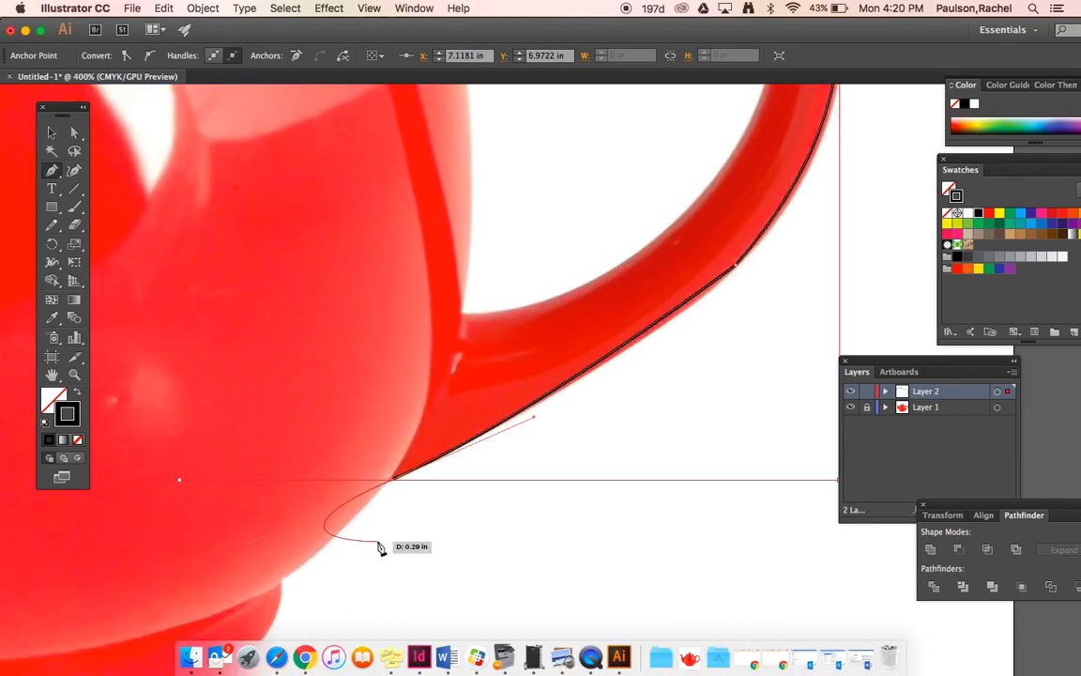
click(393, 482)
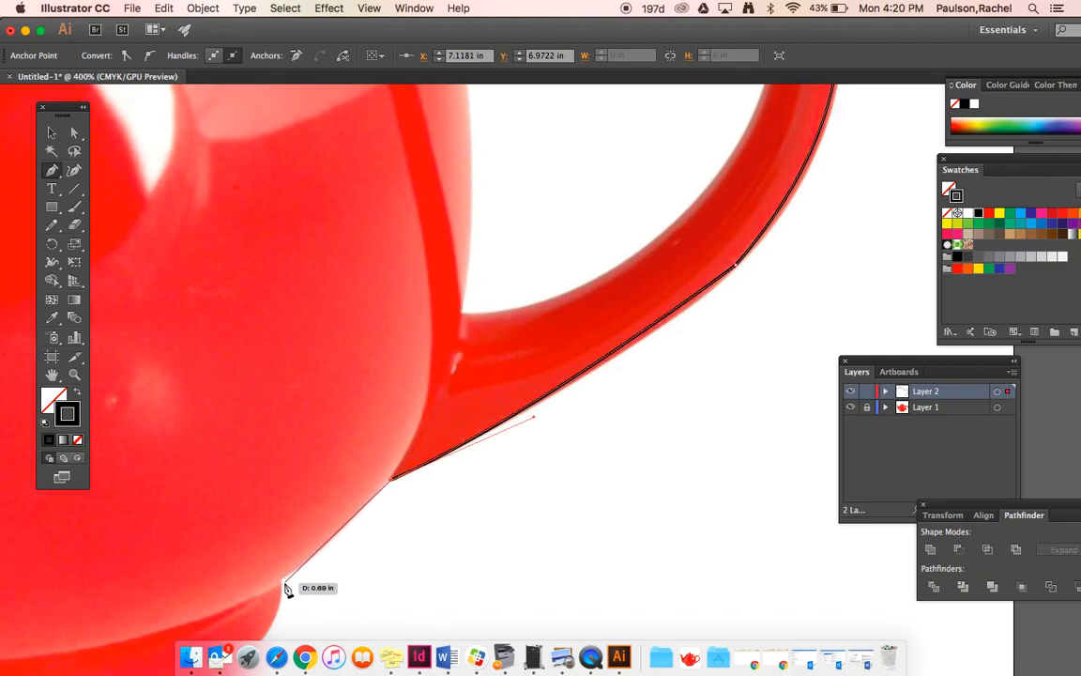
super+click(282, 586)
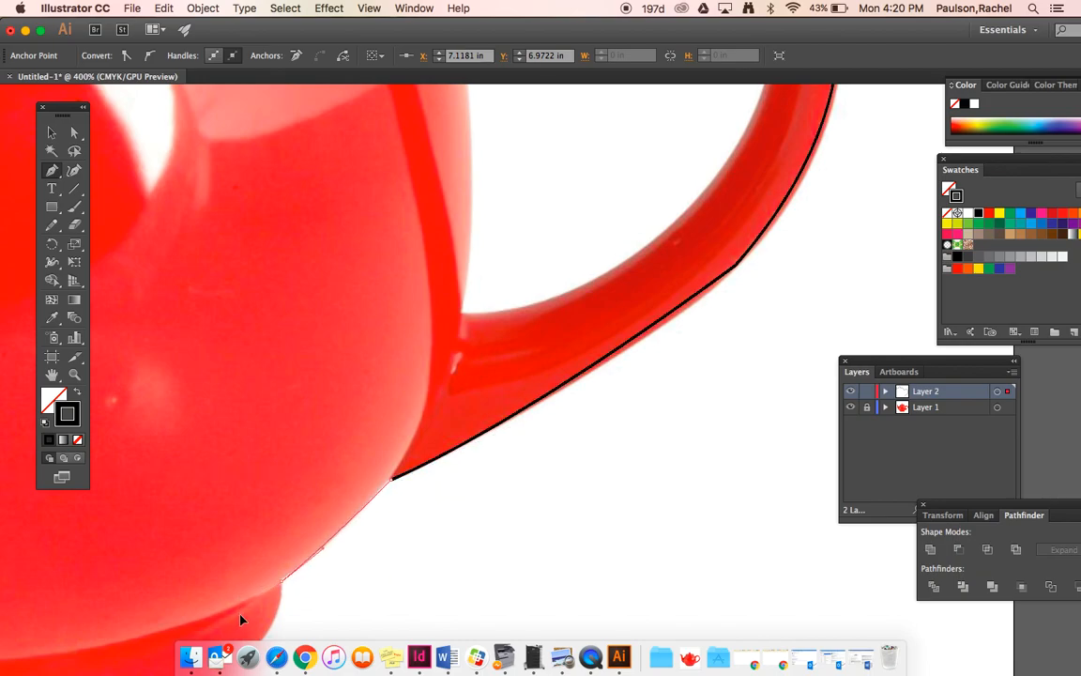
drag(230, 617, 231, 617)
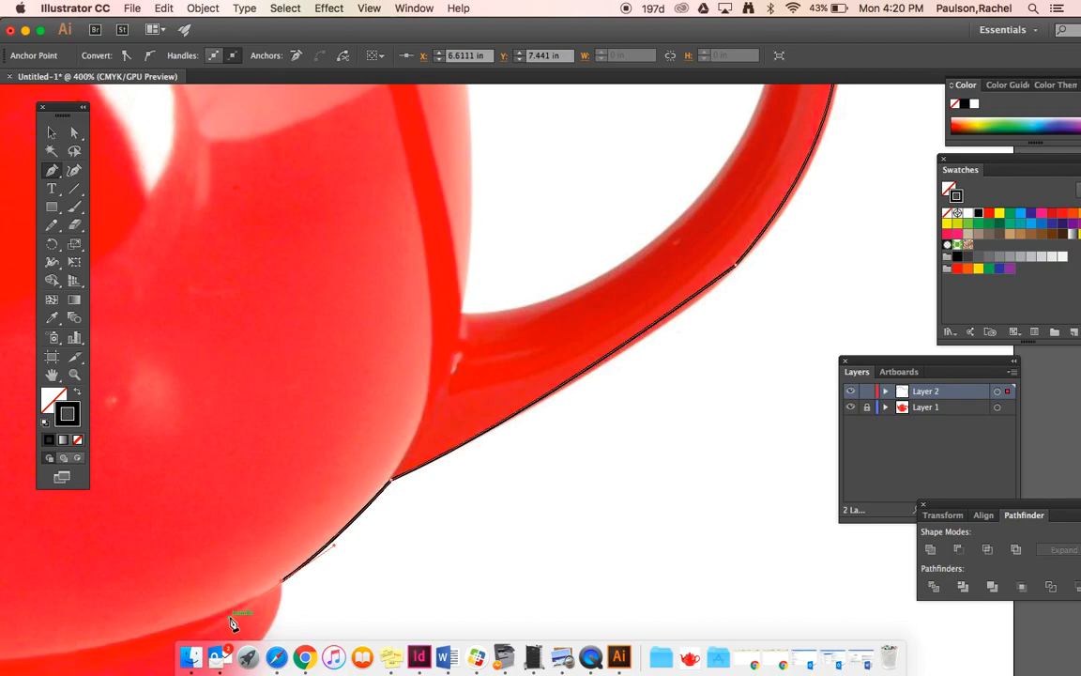
Try to trace the right half of the teapot's foot with one curve ending at its bottom centre
scroll(254, 565, down, 5)
scroll(253, 564, left, 3)
scroll(253, 564, down, 5)
scroll(253, 564, left, 8)
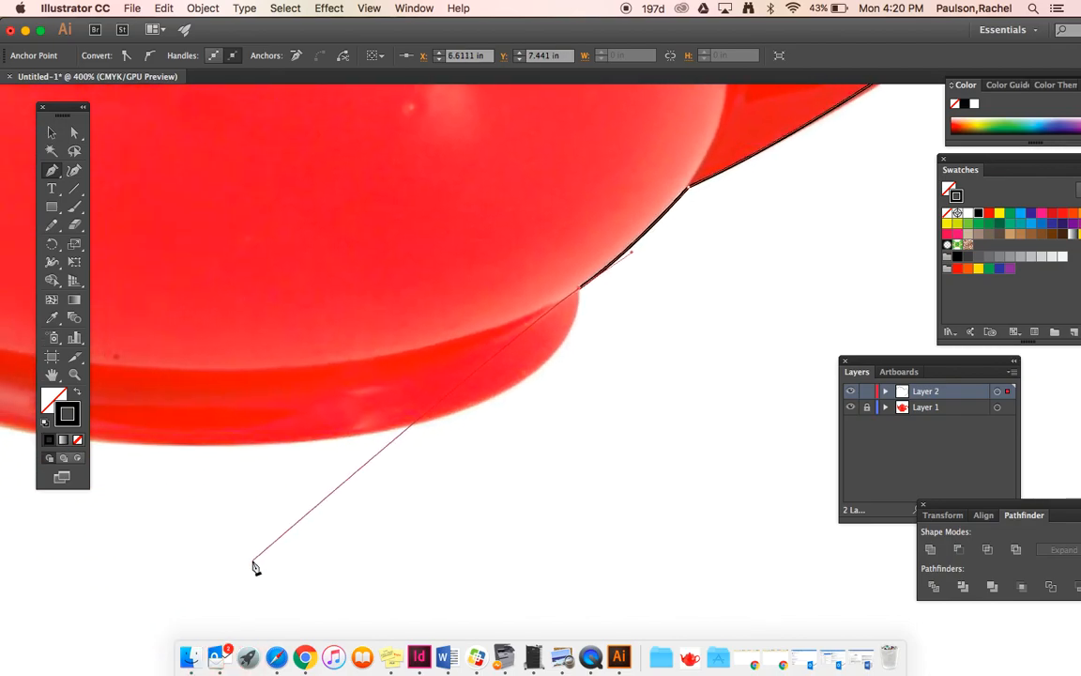
super+click(238, 442)
drag(158, 448, 765, 303)
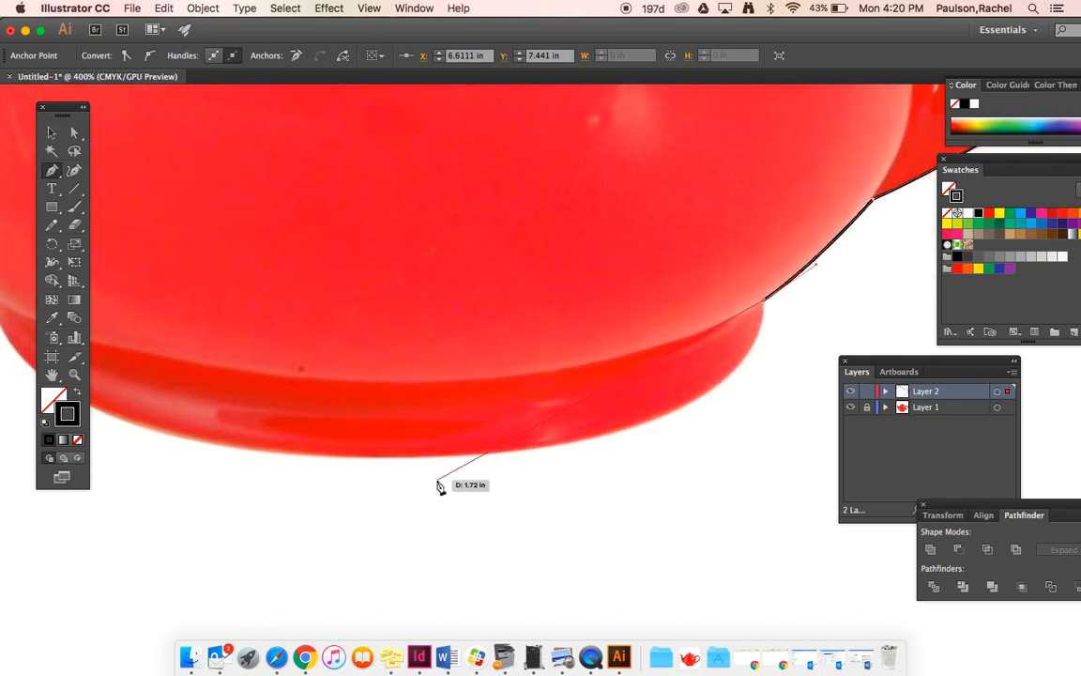
click(378, 460)
key(super+z)
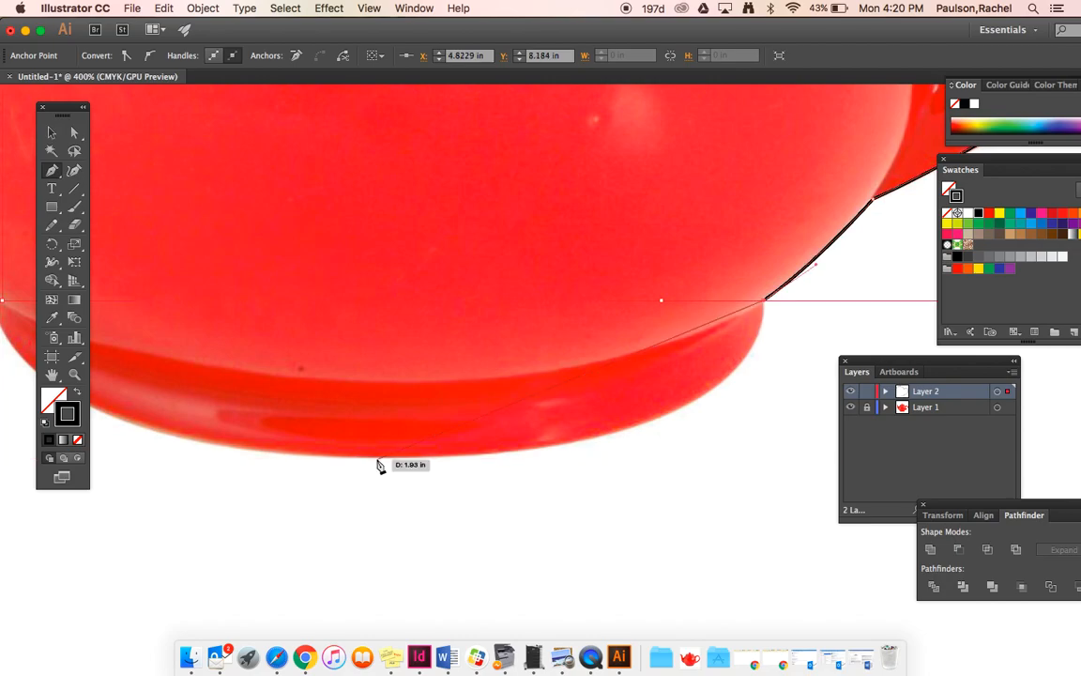
key(super+z)
drag(289, 481, 111, 478)
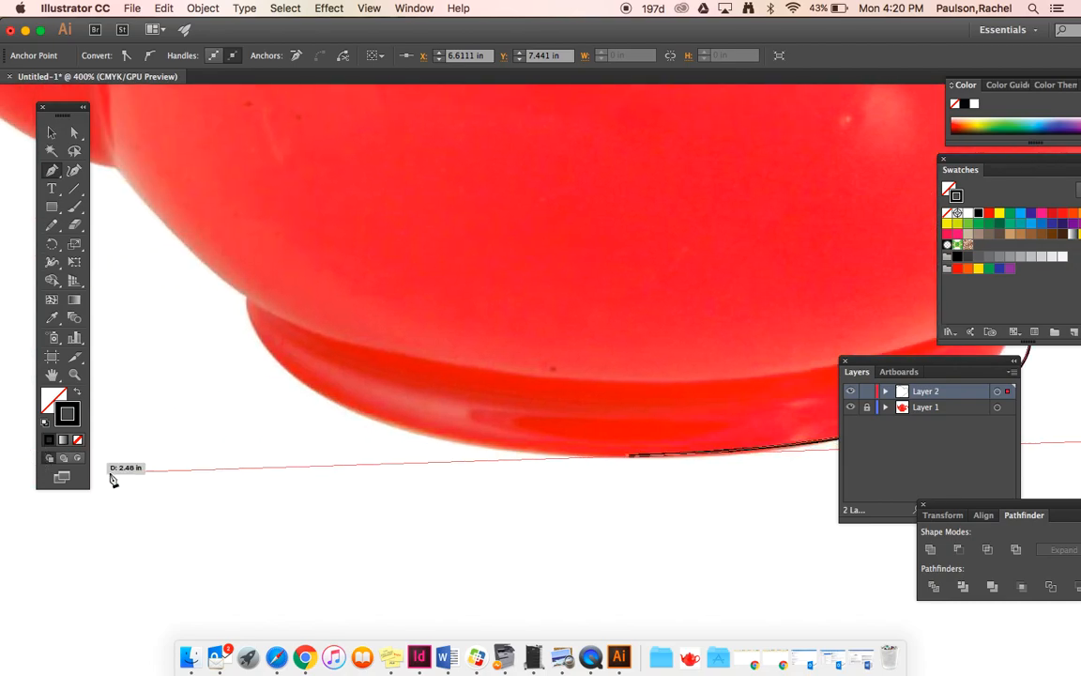
key(super+minus)
key(super+minus)
scroll(110, 472, right, 4)
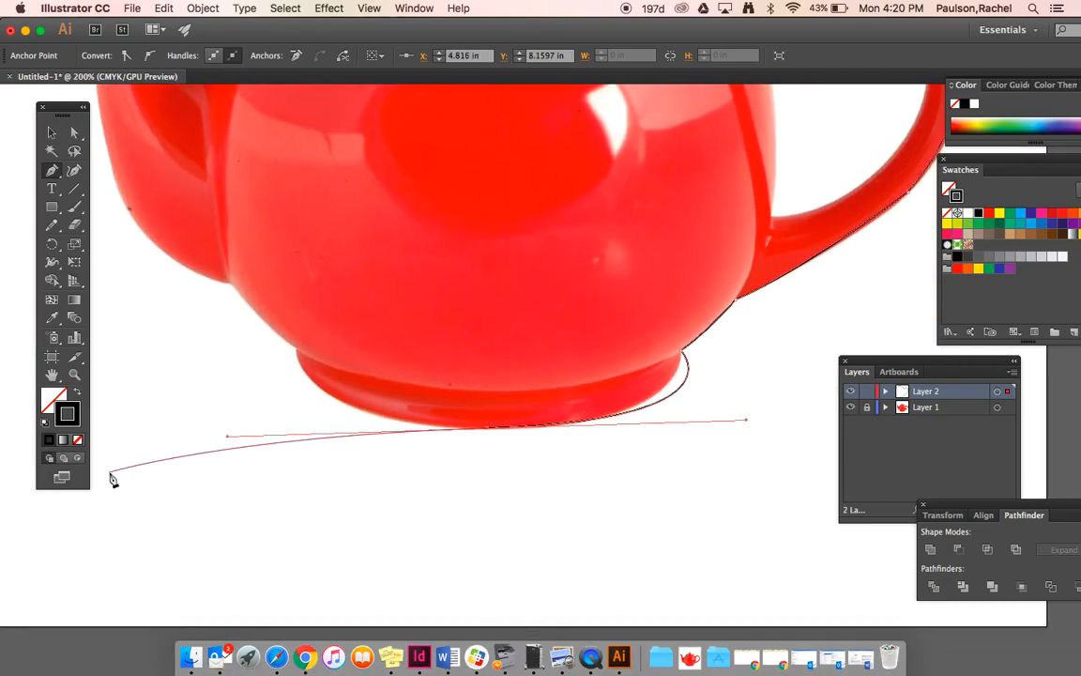
key(super+z)
Trace the teapot's foot with one curve to its bottom centre and another up to the left joint with the body
drag(492, 430, 472, 429)
drag(323, 447, 276, 434)
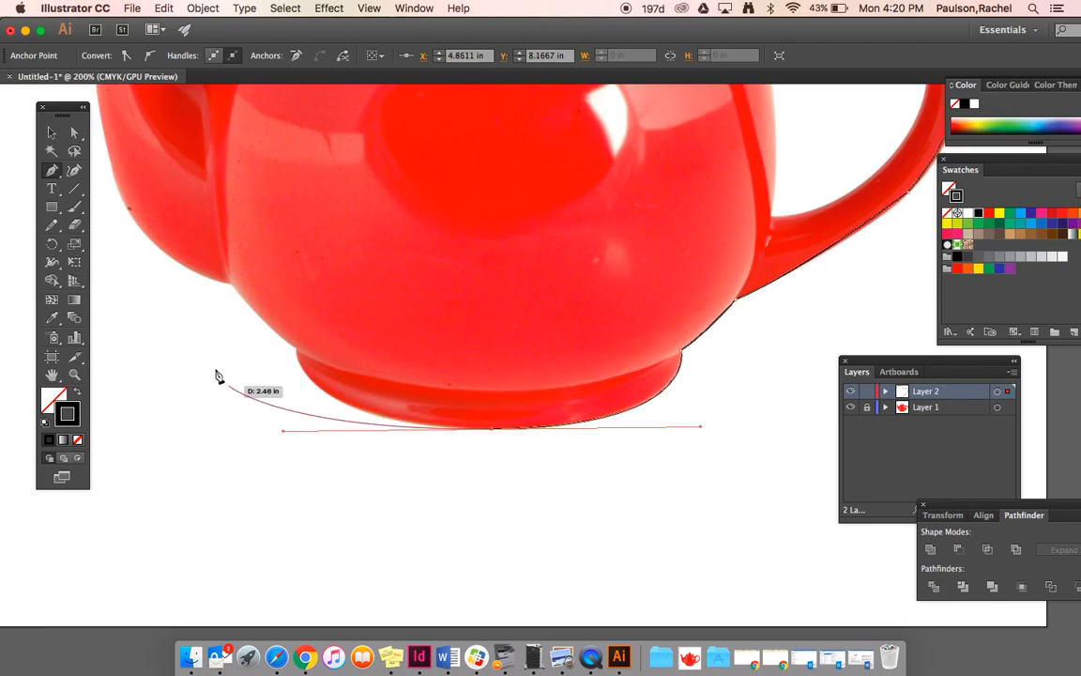
click(300, 354)
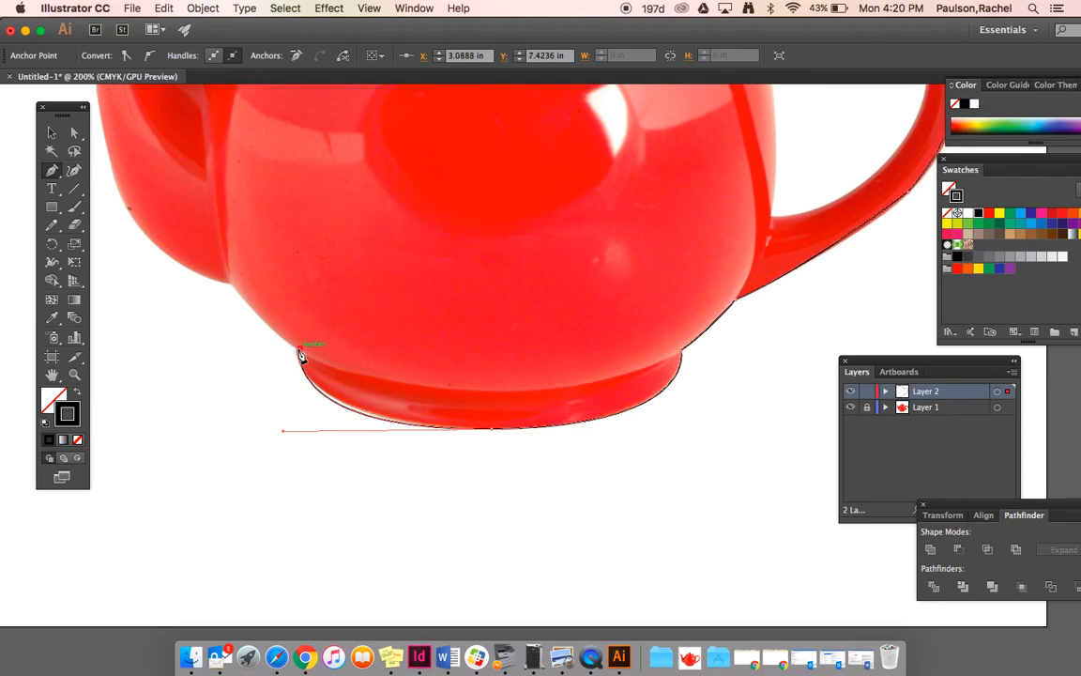
Trace the body's lower left side with a slight curve from the foot to the base of the spout
scroll(299, 354, left, 5)
scroll(298, 355, up, 3)
key(super+equal)
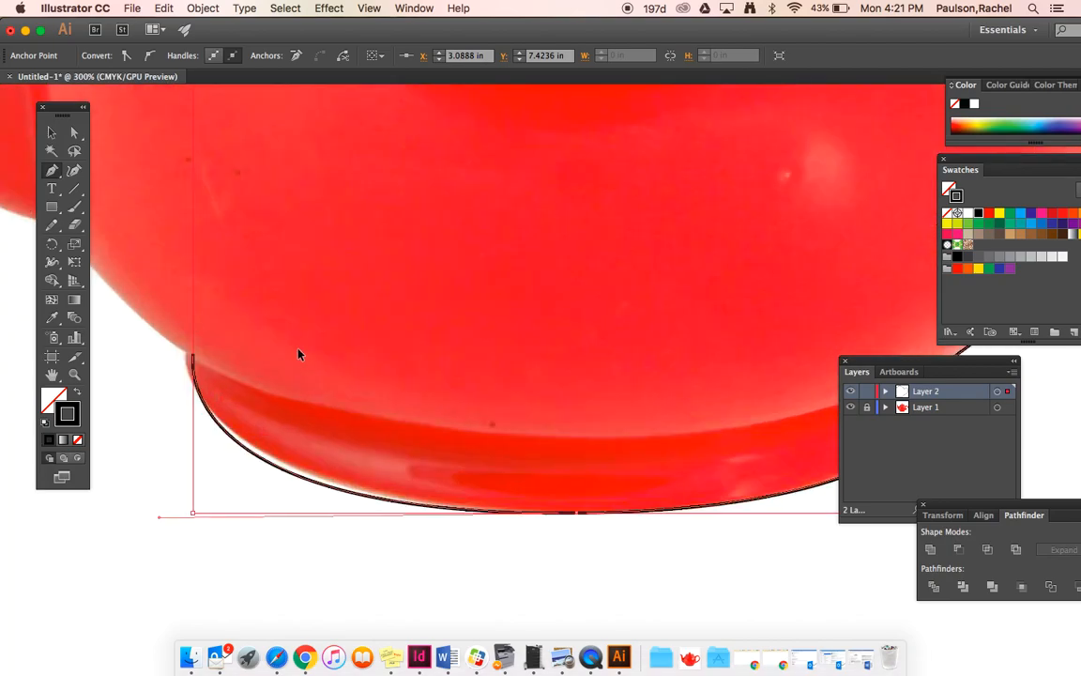
key(super+equal)
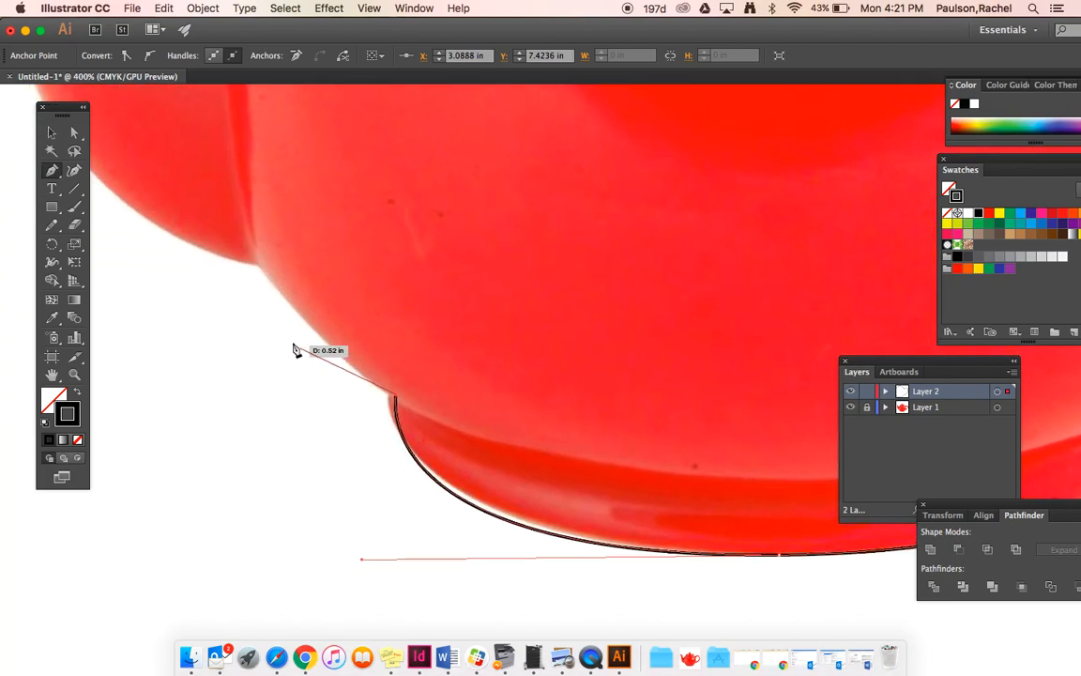
click(261, 267)
drag(229, 210, 220, 196)
Trace the spout's outer side upward from its base with several smooth curves toward the tip
scroll(263, 271, up, 5)
scroll(264, 271, left, 8)
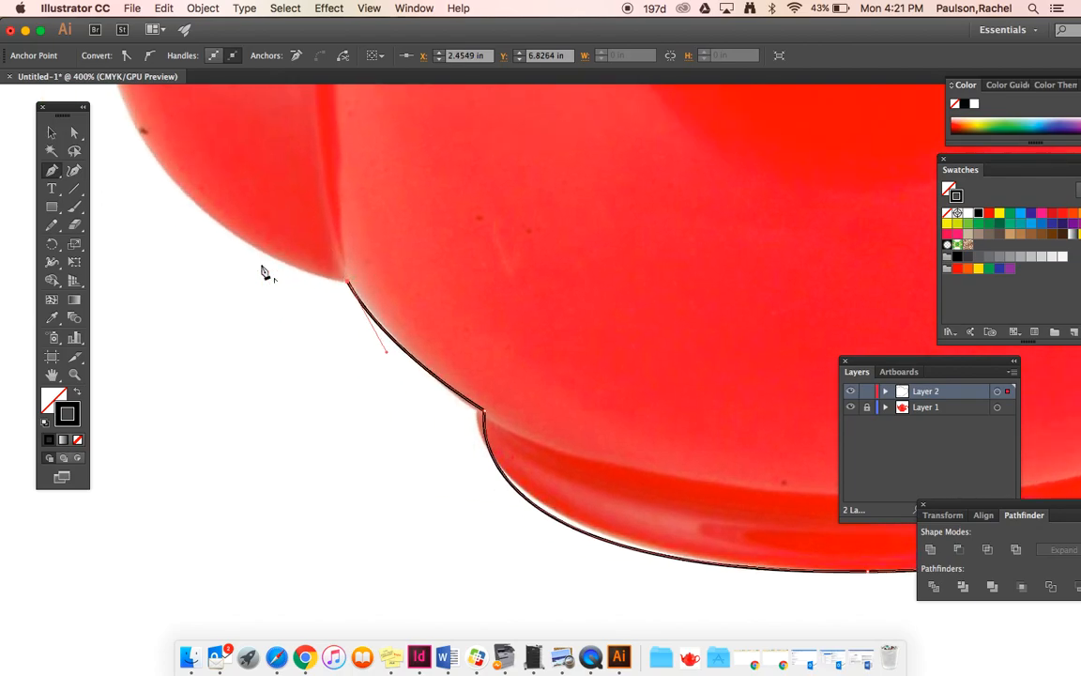
key(super+minus)
key(super+minus)
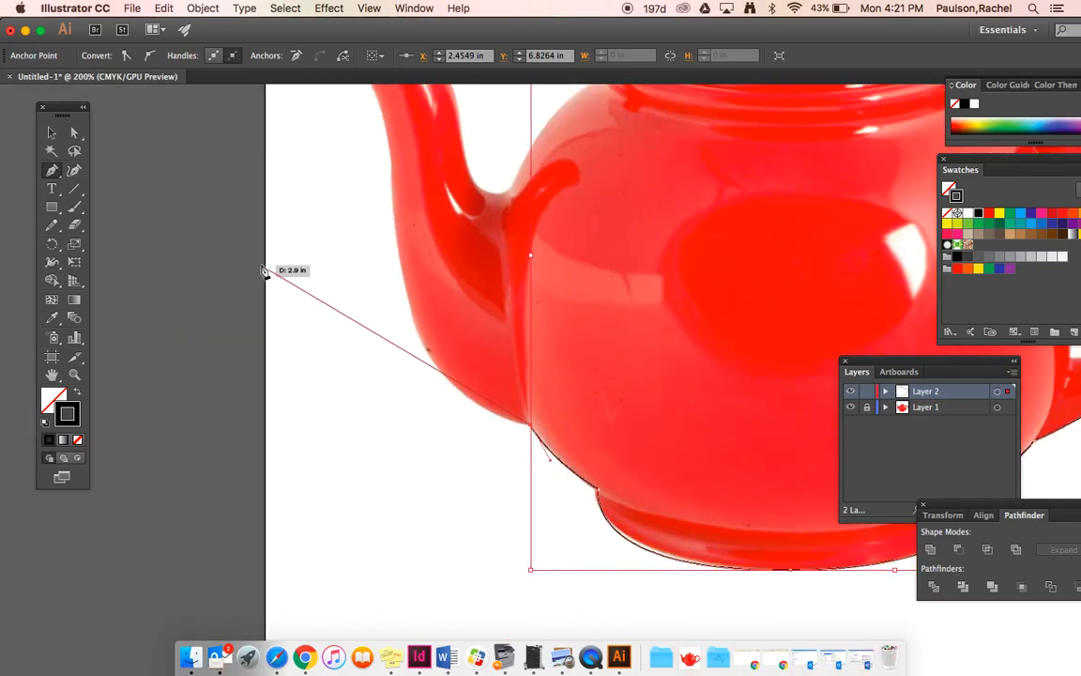
super+click(405, 279)
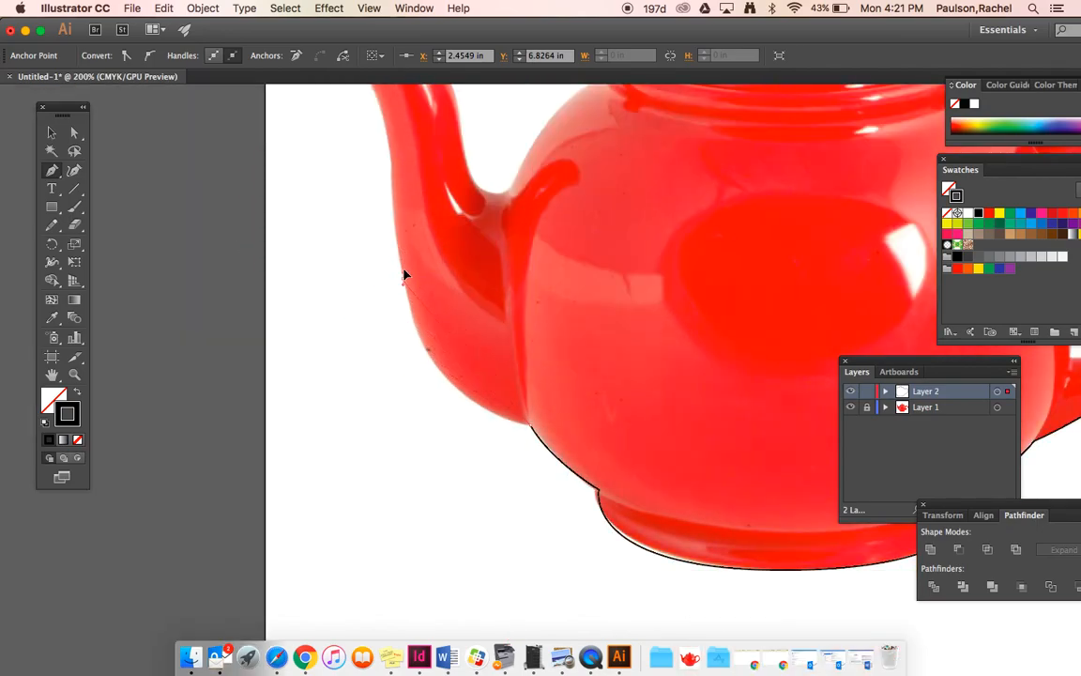
mouse_move(403, 186)
mouse_down()
mouse_move(385, 143)
mouse_move(358, 178)
mouse_move(375, 155)
mouse_move(355, 121)
mouse_move(383, 137)
mouse_move(399, 181)
mouse_up()
key(super+equal)
scroll(354, 121, up, 3)
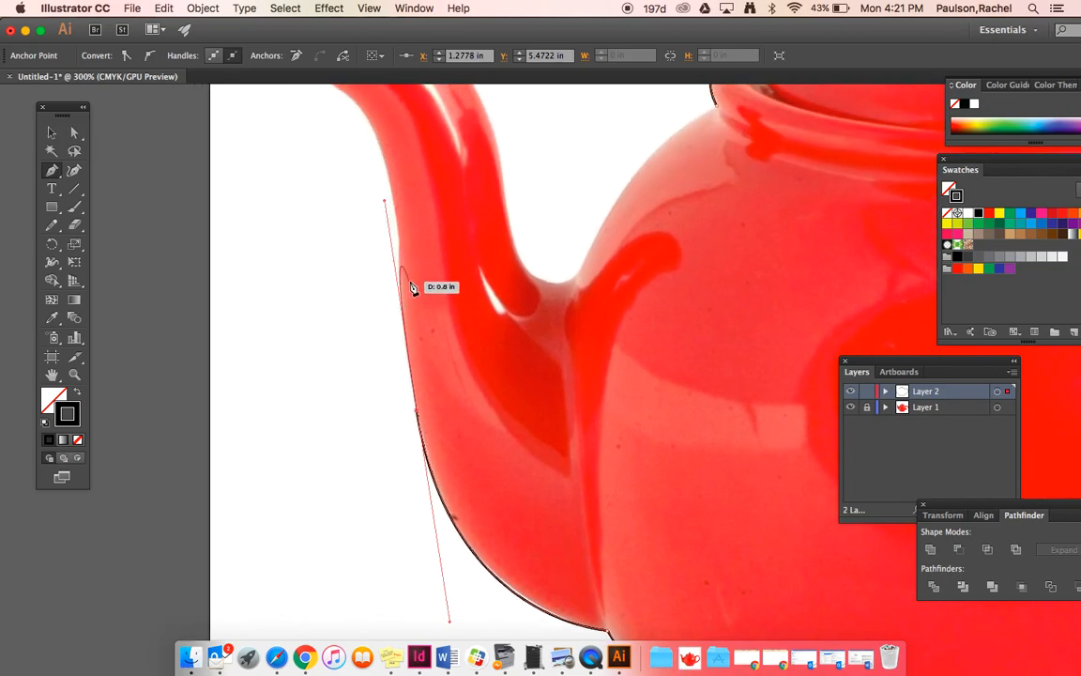
drag(419, 411, 398, 229)
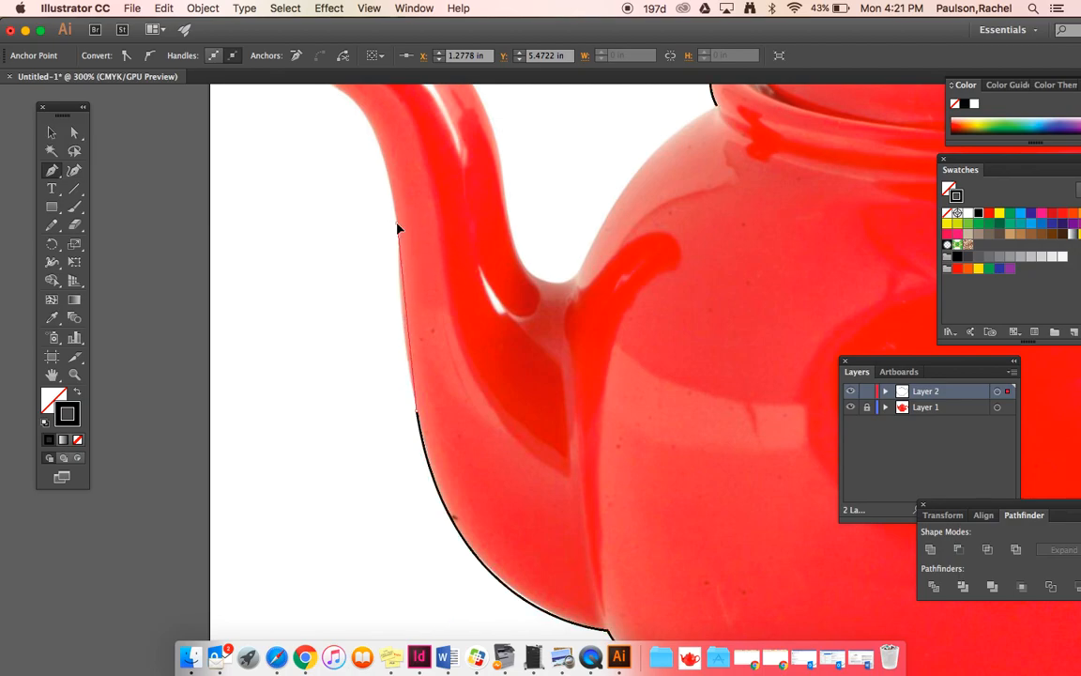
mouse_move(392, 164)
mouse_down()
mouse_move(397, 139)
mouse_move(379, 174)
mouse_move(367, 174)
mouse_move(350, 152)
mouse_move(365, 136)
mouse_up()
Trace the spout's mouth and inner side down to the body, removing the outgoing direction handle at that joint
scroll(398, 146, up, 5)
scroll(398, 147, left, 2)
mouse_move(469, 119)
mouse_down()
mouse_move(477, 113)
mouse_move(492, 143)
mouse_up()
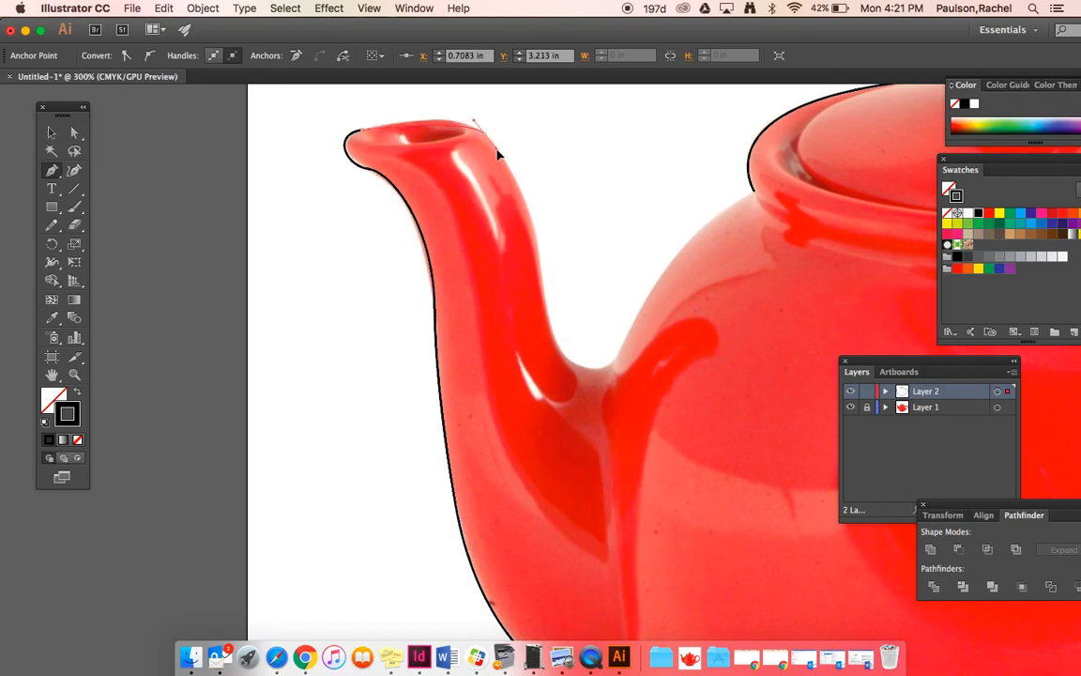
drag(543, 255, 542, 282)
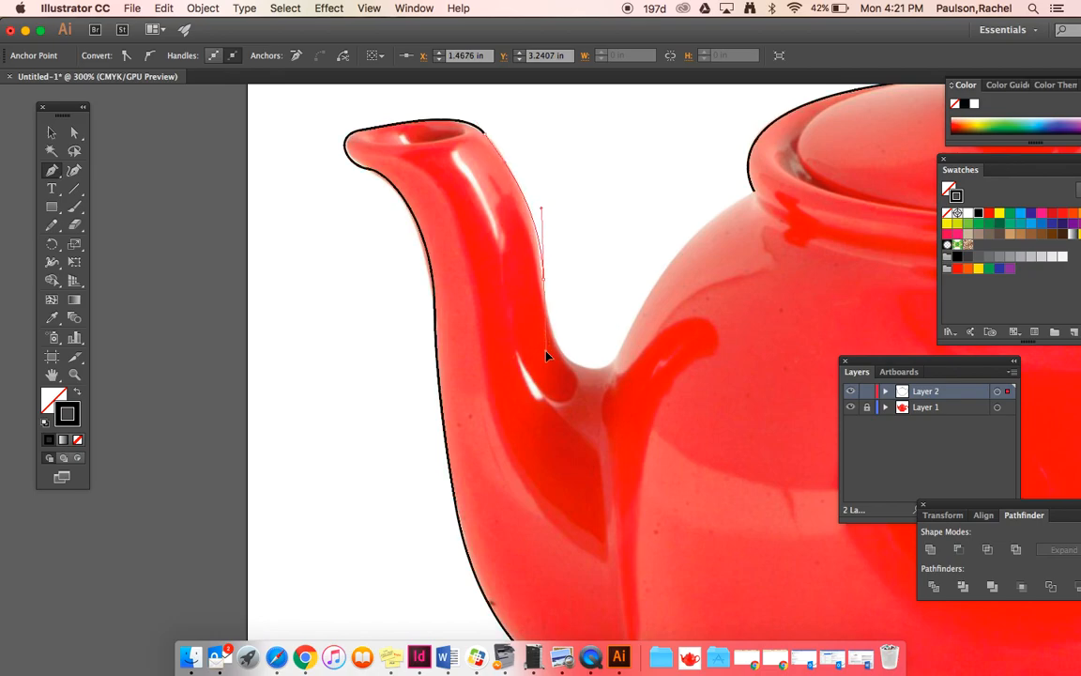
drag(608, 369, 656, 353)
click(609, 364)
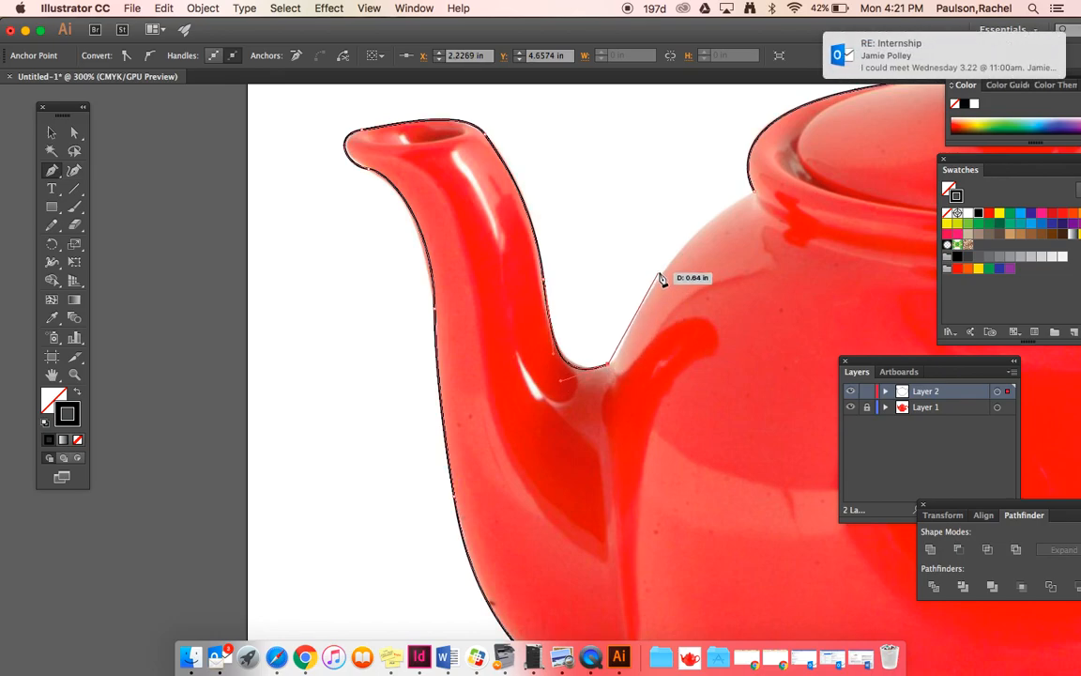
Trace the body's upper left shoulder from the spout joint to the lid rim and close the path at its starting anchor
mouse_move(676, 242)
mouse_down()
mouse_move(662, 221)
mouse_move(692, 238)
mouse_up()
key(super+z)
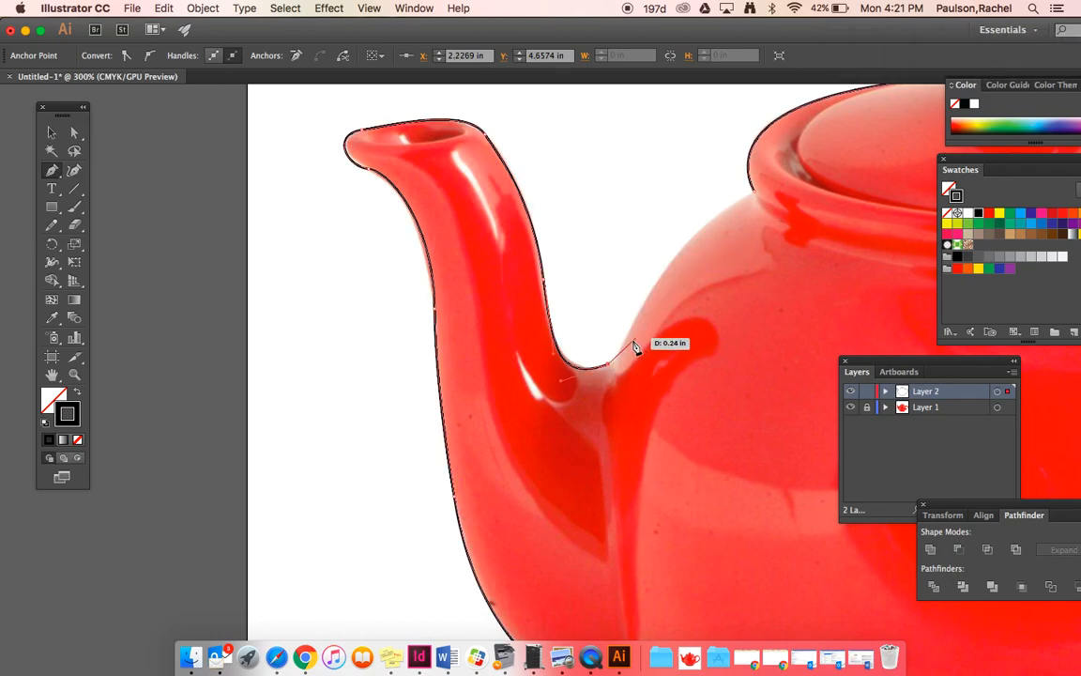
click(621, 346)
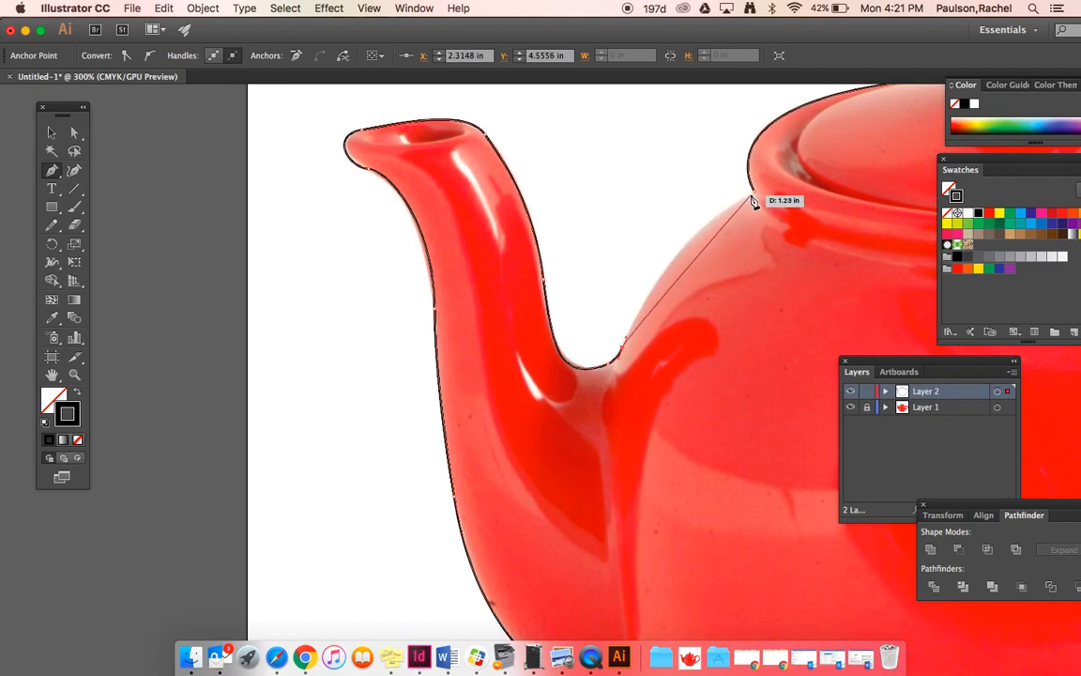
drag(753, 196, 842, 165)
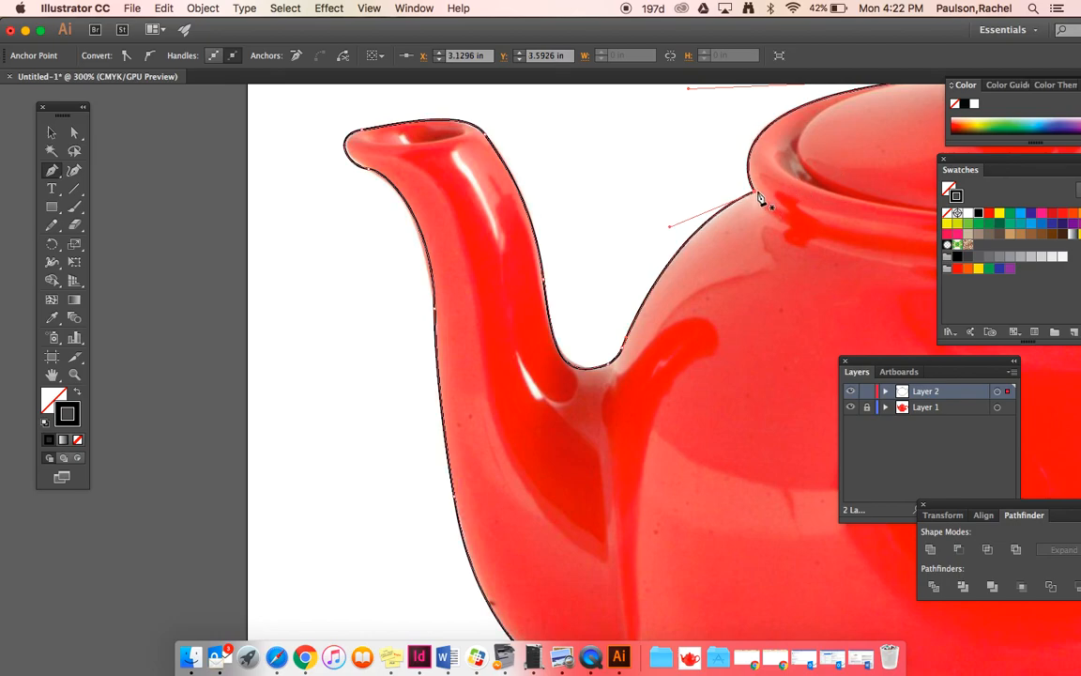
Select the closed teapot outline, give it a green stroke and swap the stroke with the fill
key(super+0)
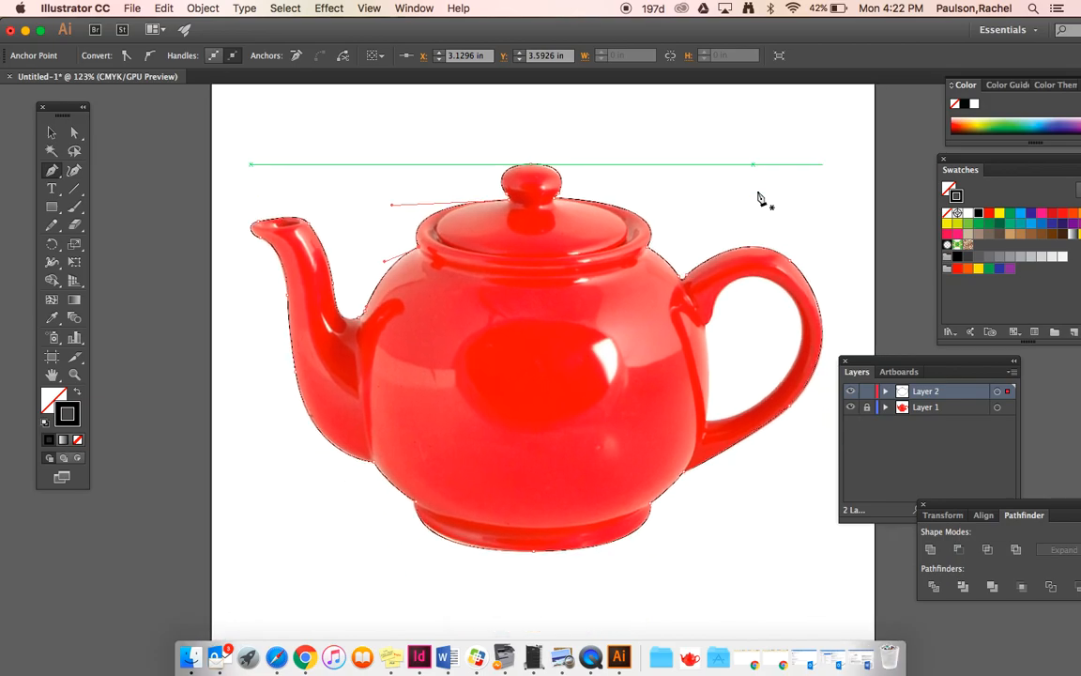
click(51, 133)
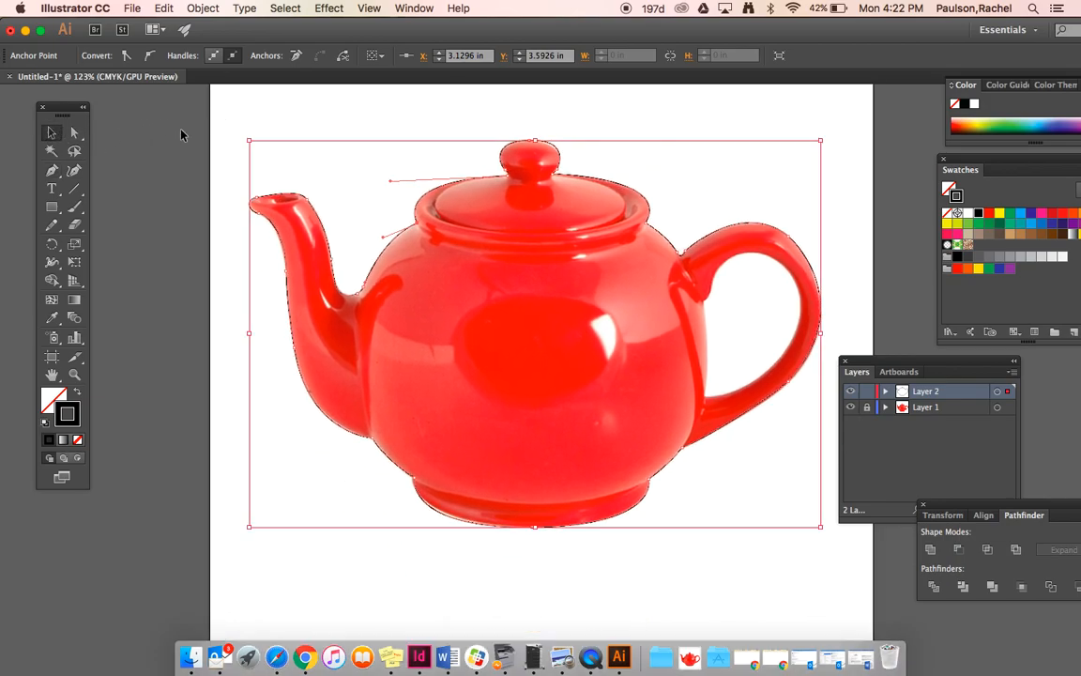
click(268, 142)
click(567, 158)
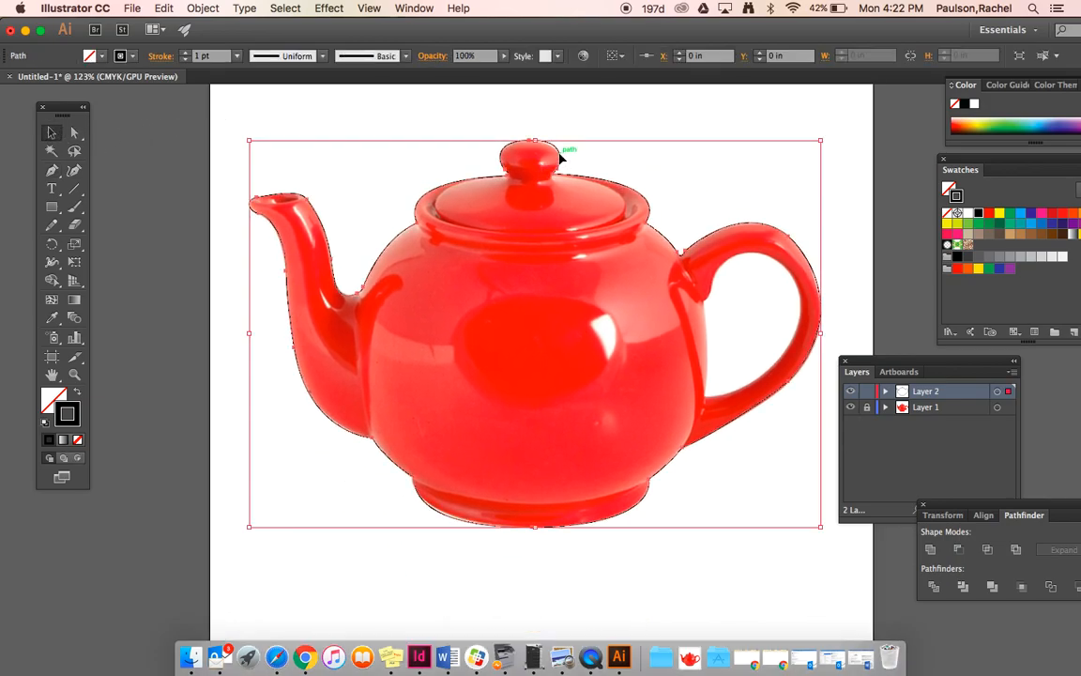
click(1013, 215)
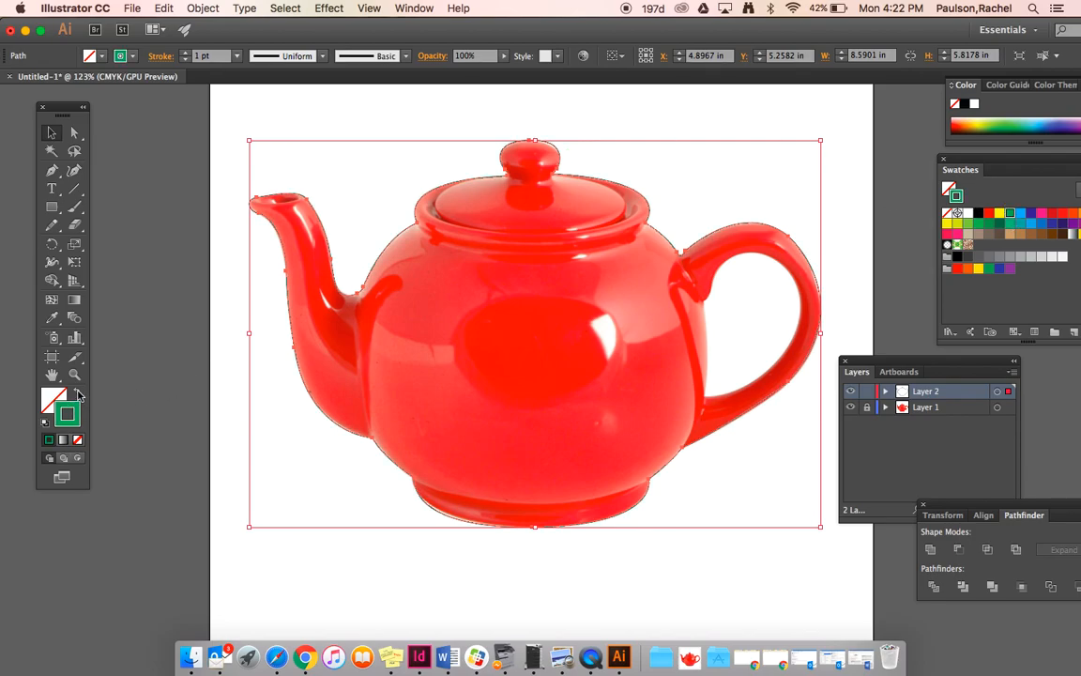
click(78, 394)
click(219, 324)
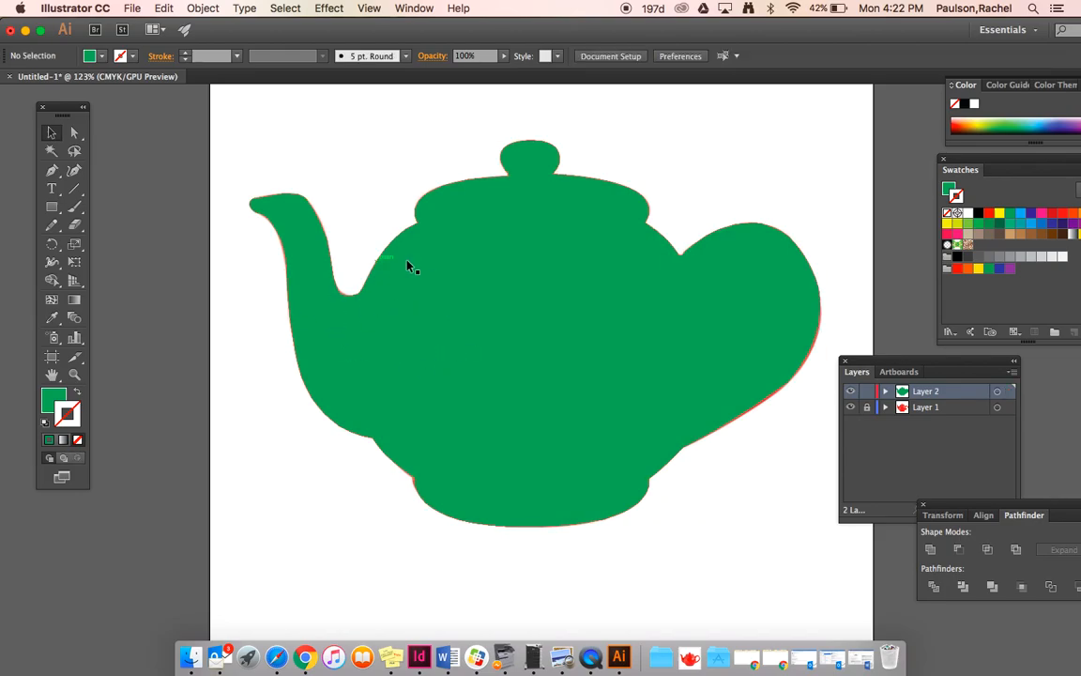
Swap the teapot shape's fill and stroke back so it has a green stroke and no fill
click(77, 394)
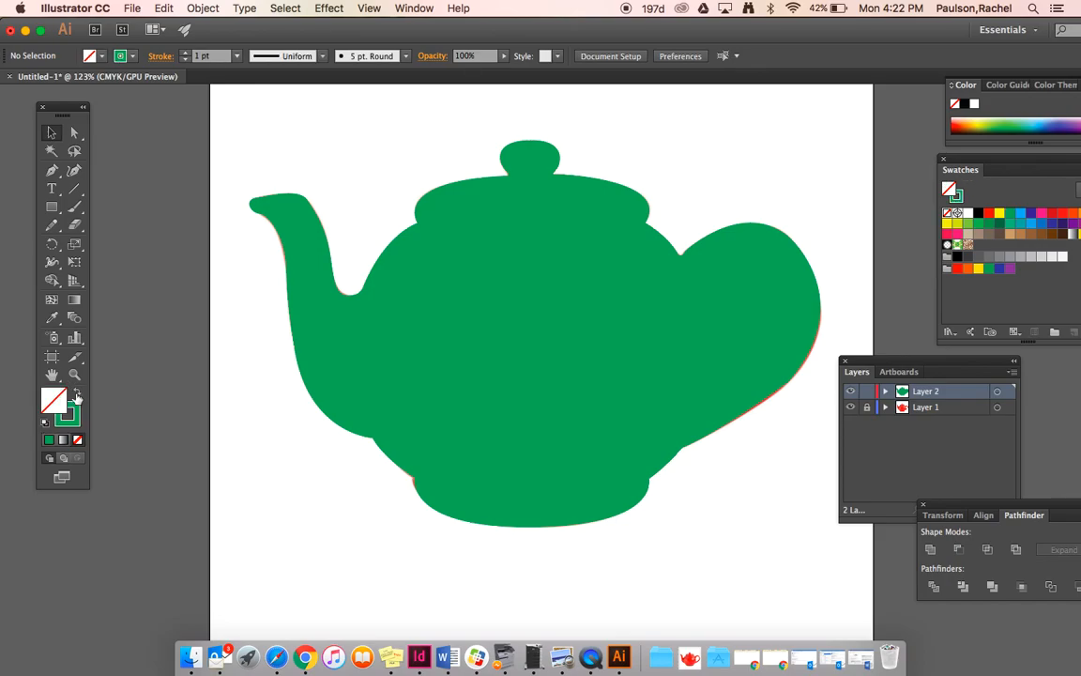
click(521, 301)
click(79, 392)
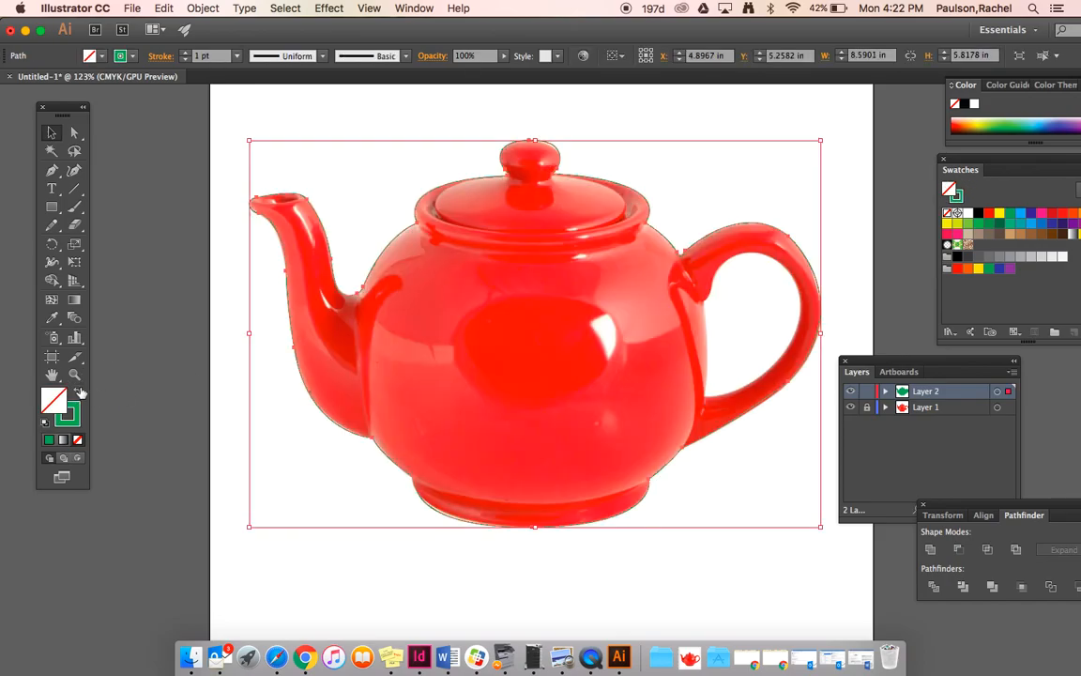
click(858, 297)
Start a new Pen path at the handle opening's upper joint and trace its top and right inner edge with curves
scroll(859, 296, up, 3)
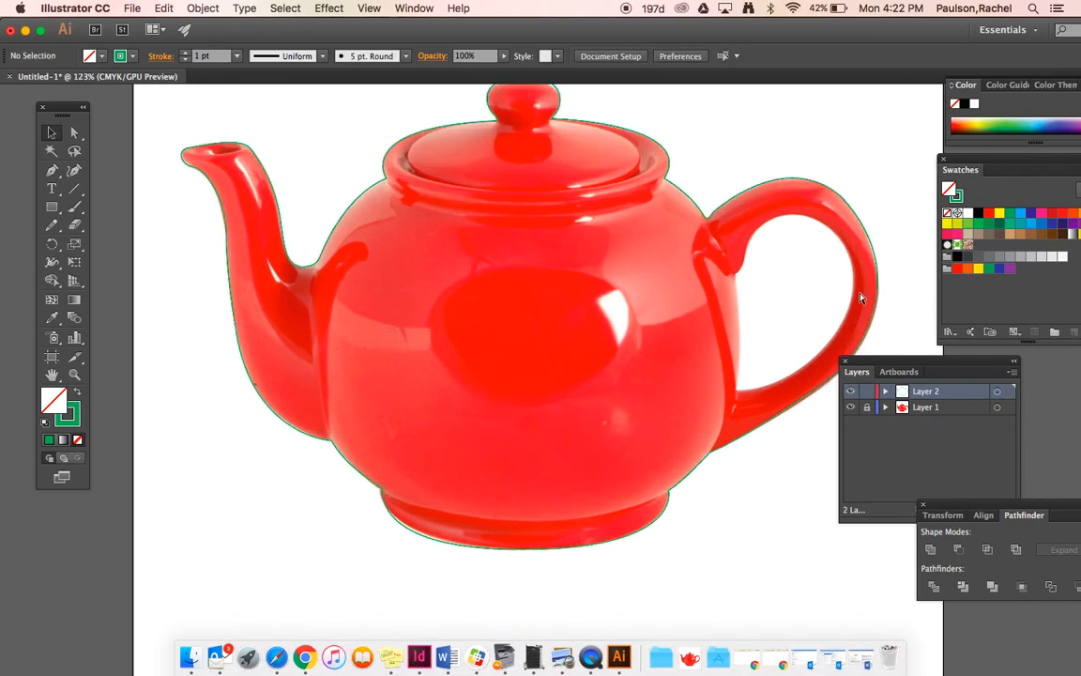
scroll(860, 297, up, 3)
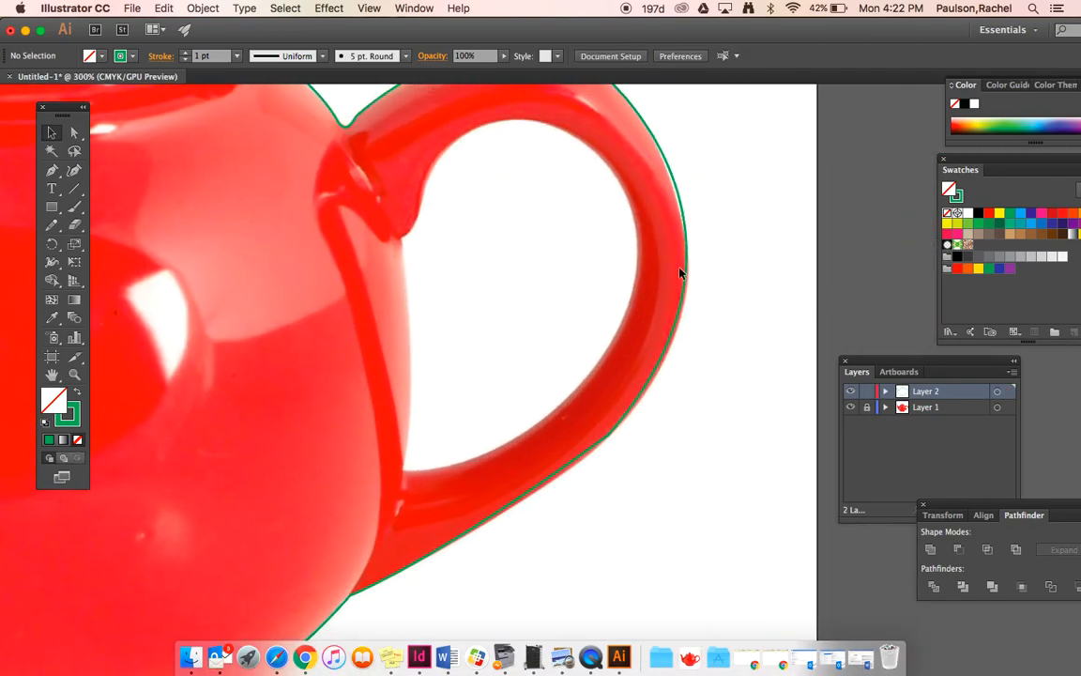
click(51, 170)
drag(402, 243, 427, 158)
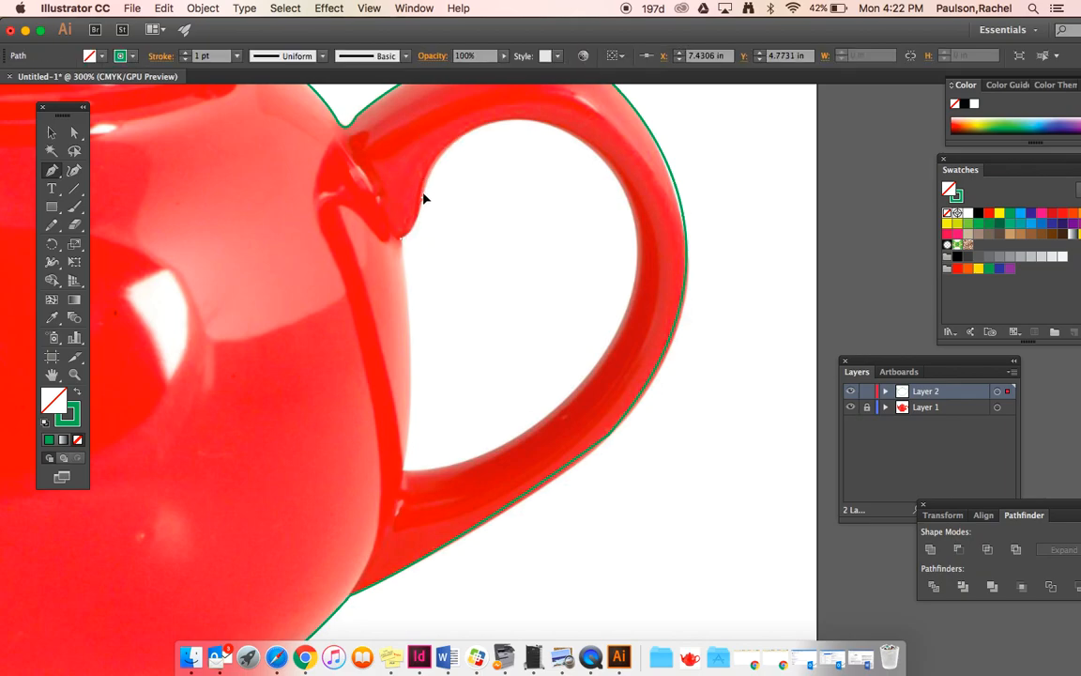
click(423, 165)
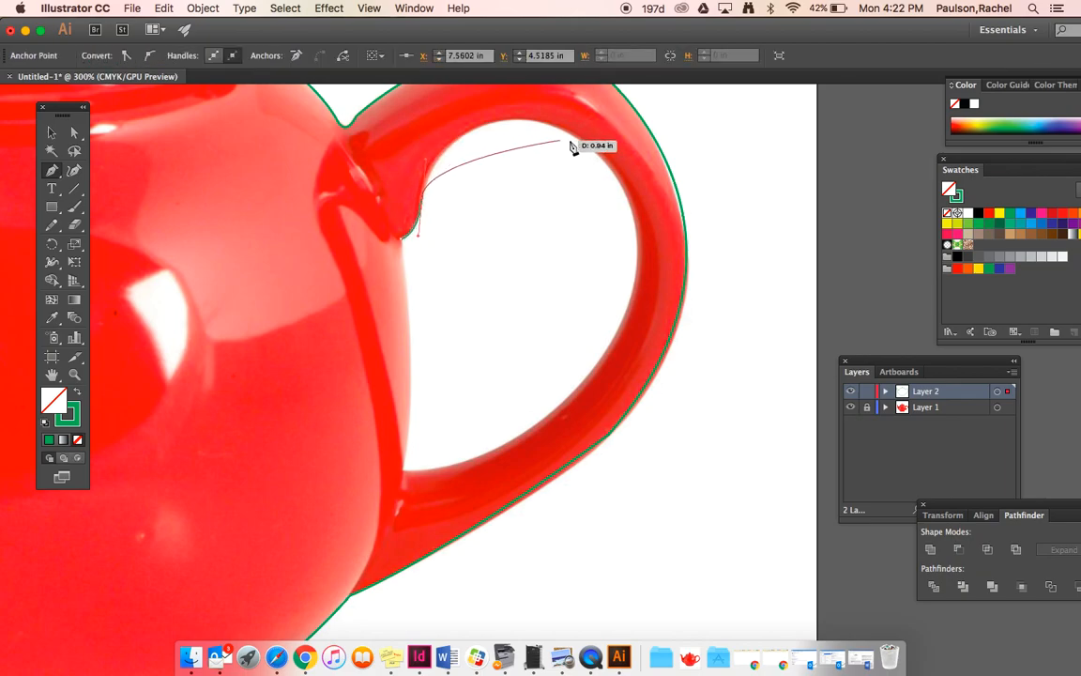
drag(589, 148, 675, 215)
drag(621, 342, 617, 340)
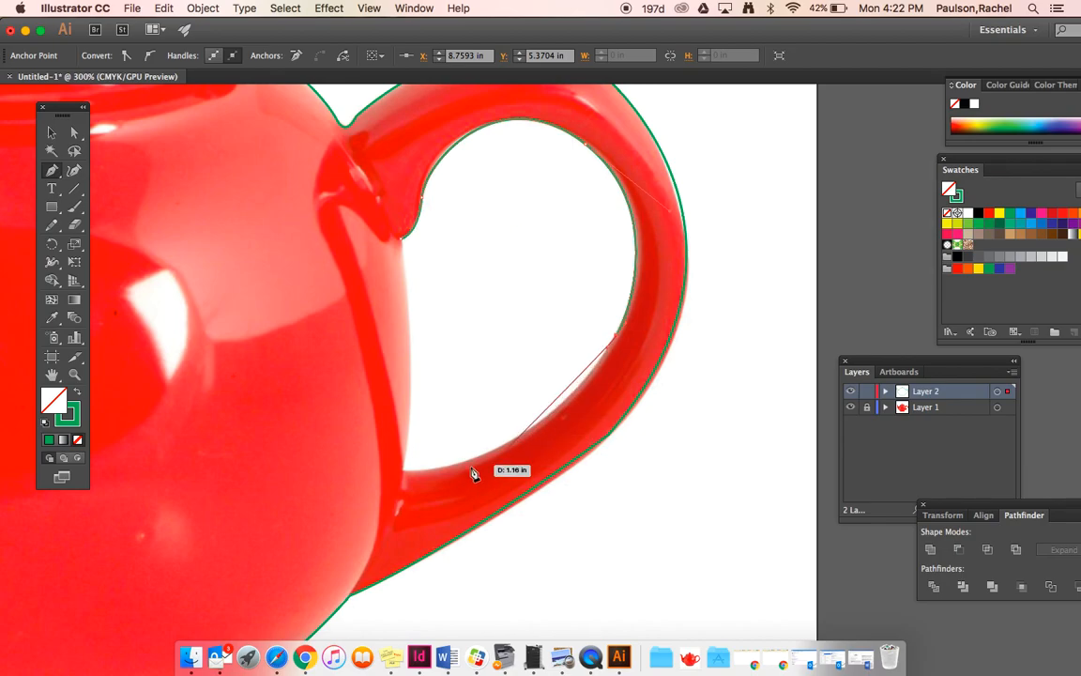
Trace the handle opening's lower edge to the body, remove the outgoing handle there and close the path along the body's side
drag(404, 472, 277, 479)
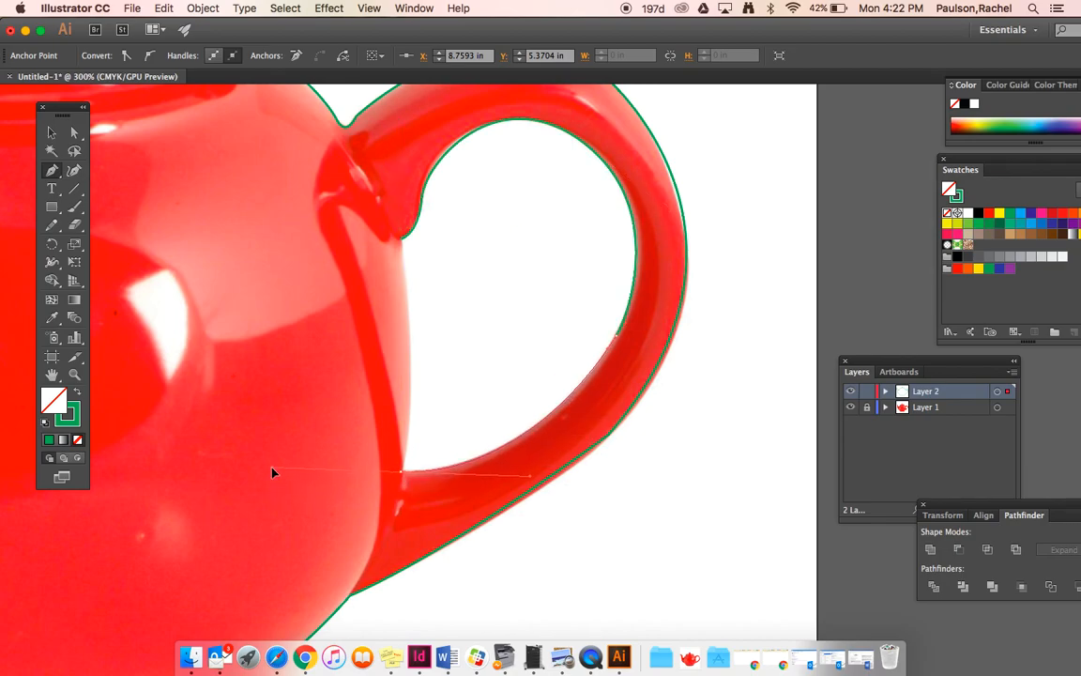
click(403, 475)
drag(403, 238, 384, 155)
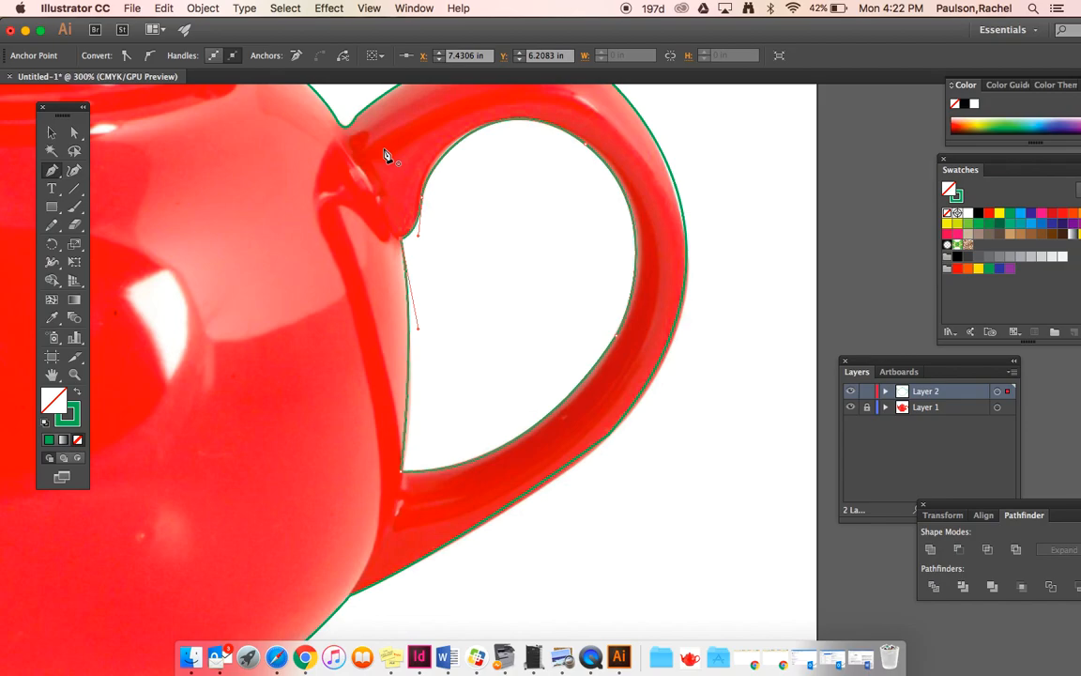
click(52, 132)
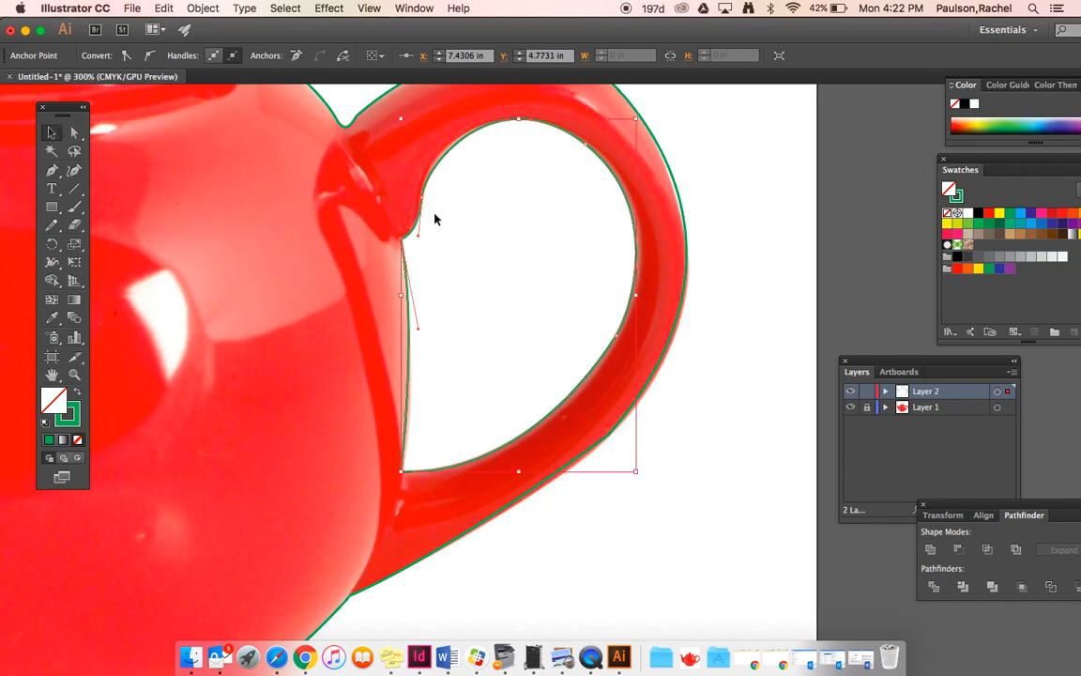
Select the handle opening's path to check it, and hide Layer 1 with the teapot photo
click(710, 260)
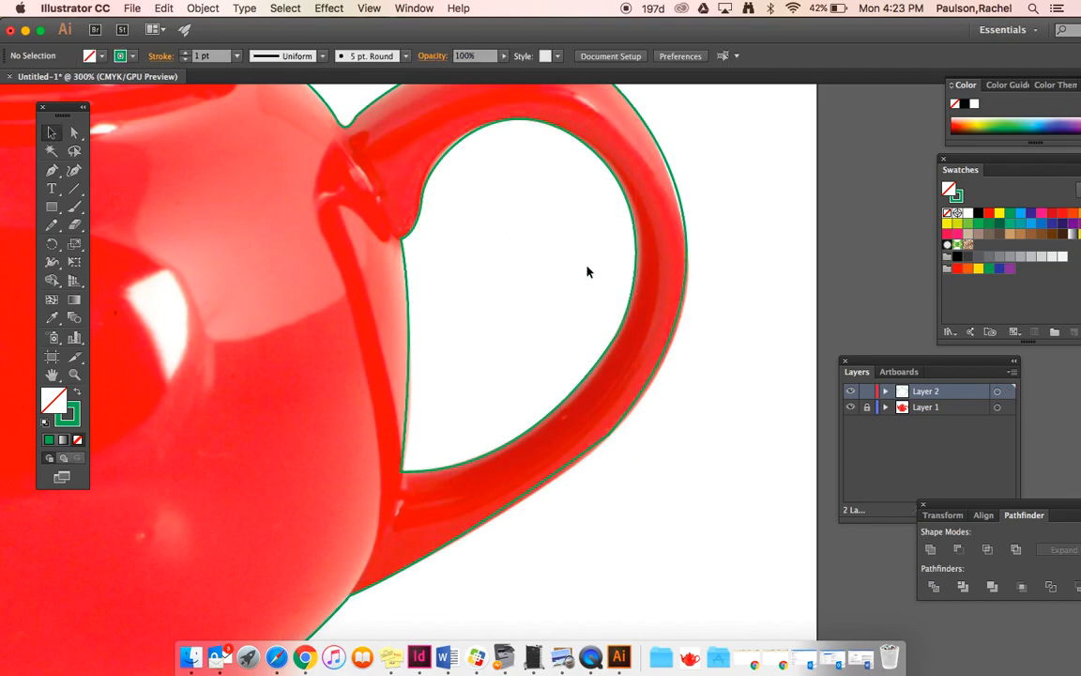
click(424, 209)
key(super+minus)
key(super+minus)
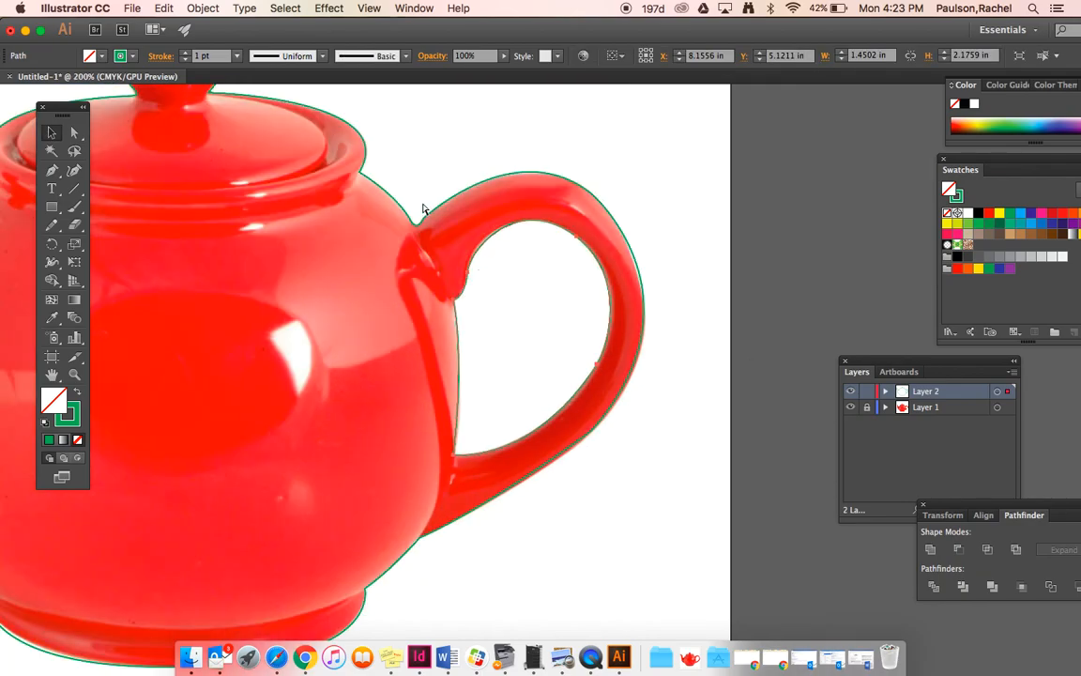
click(851, 407)
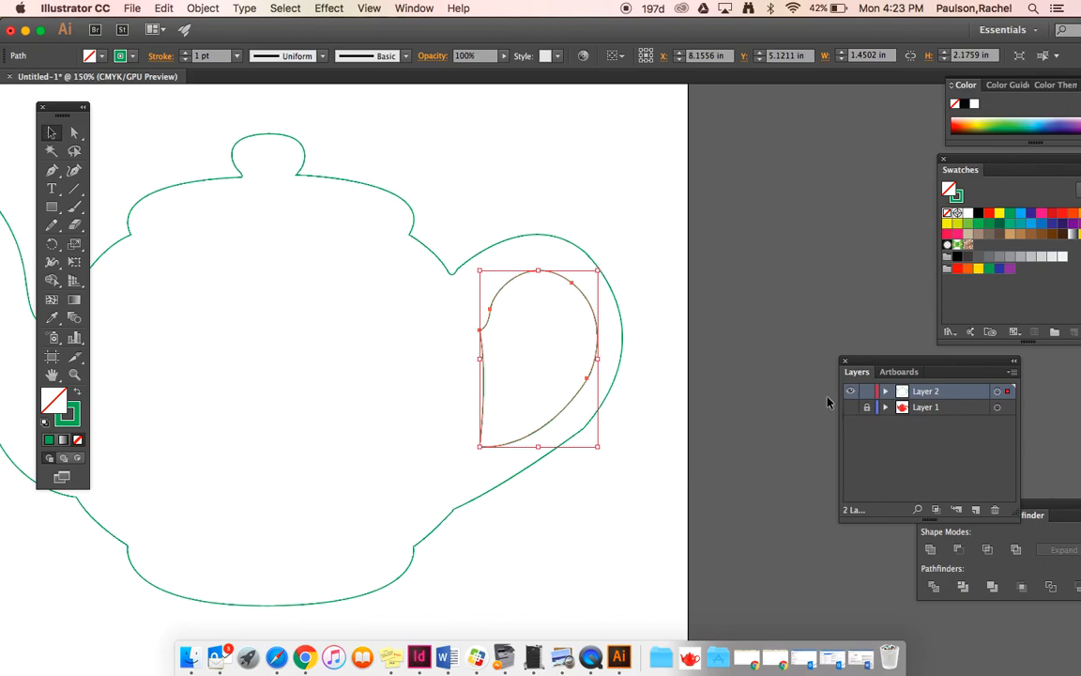
click(622, 273)
scroll(622, 273, left, 5)
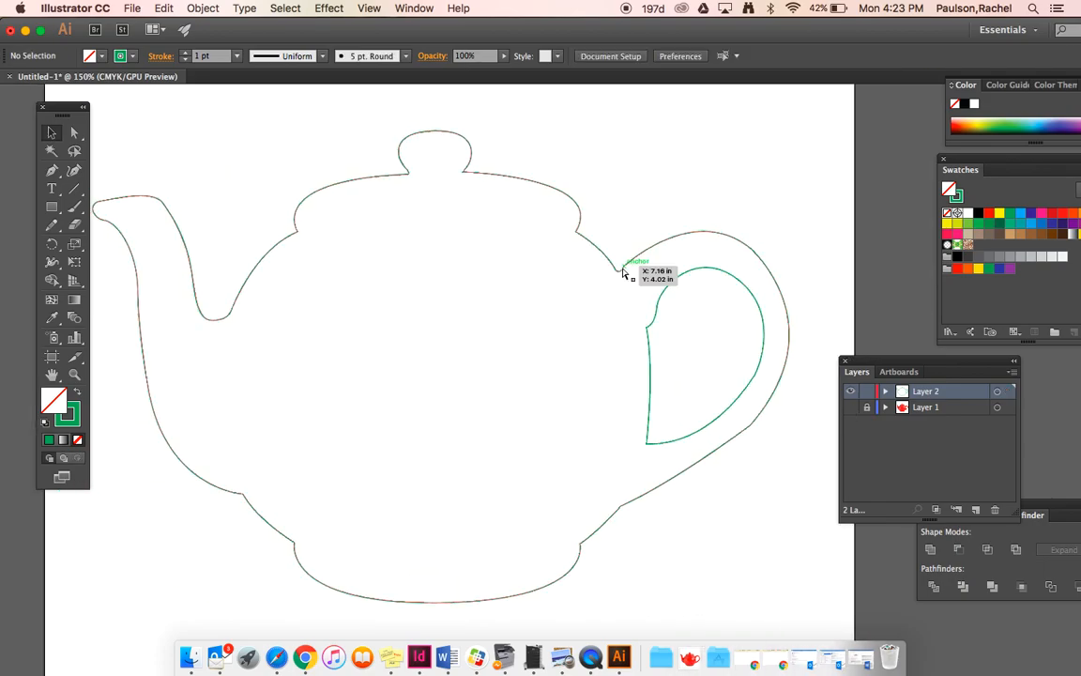
Give the closed outer teapot outline a green fill matching its stroke
key(super+minus)
click(612, 308)
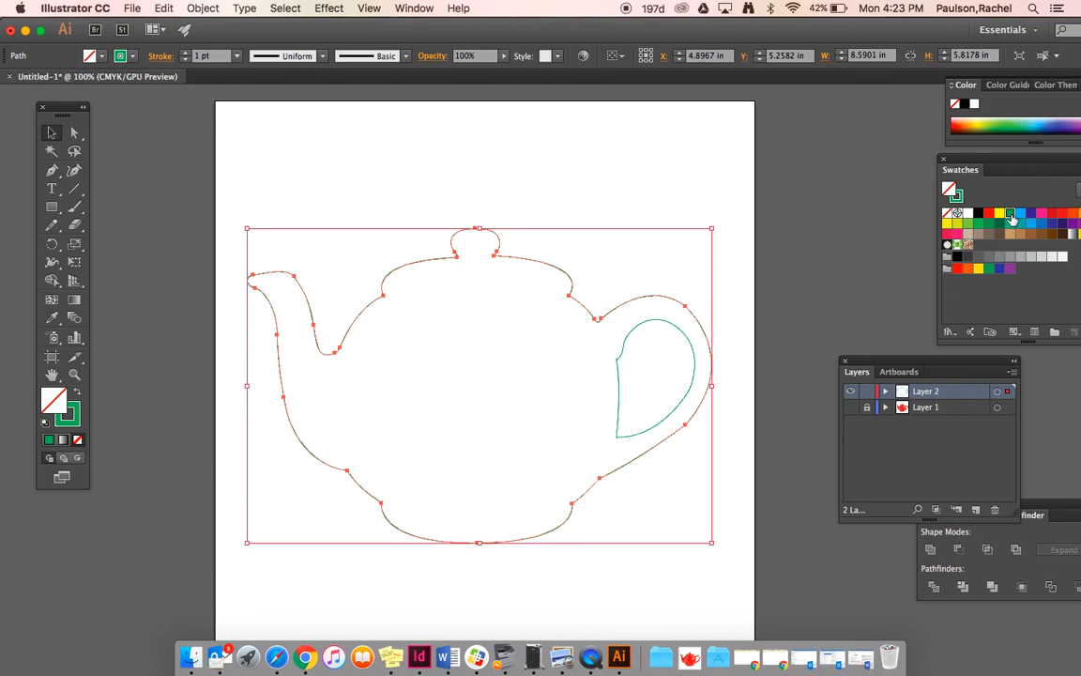
click(1010, 213)
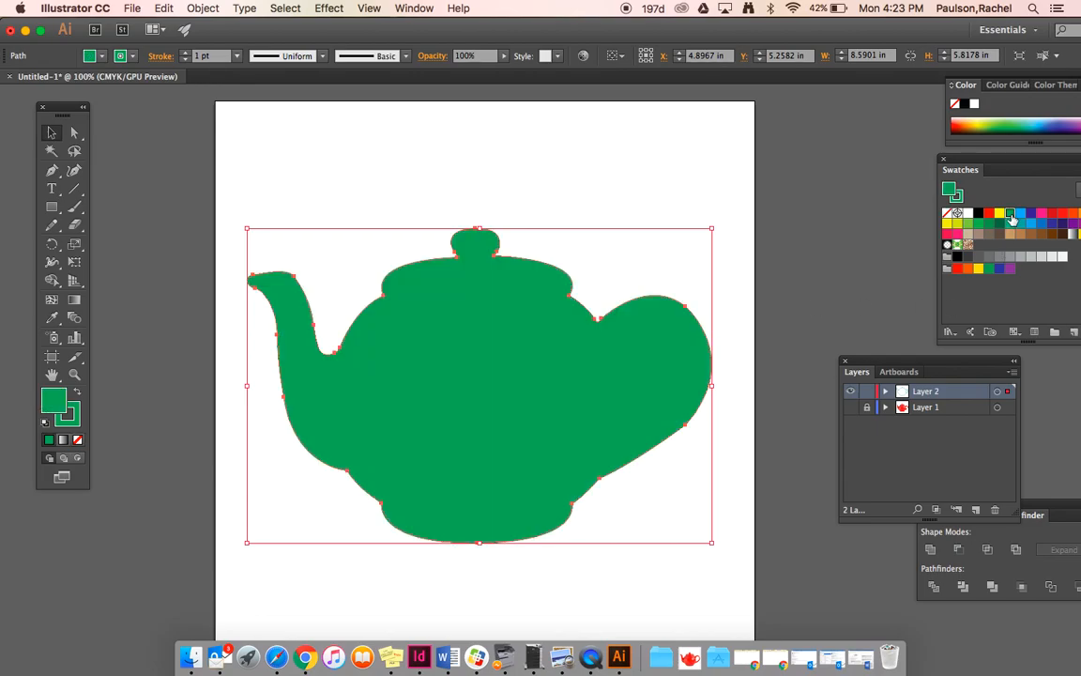
Try a white fill on the handle opening shape, and replace it with yellow
click(691, 349)
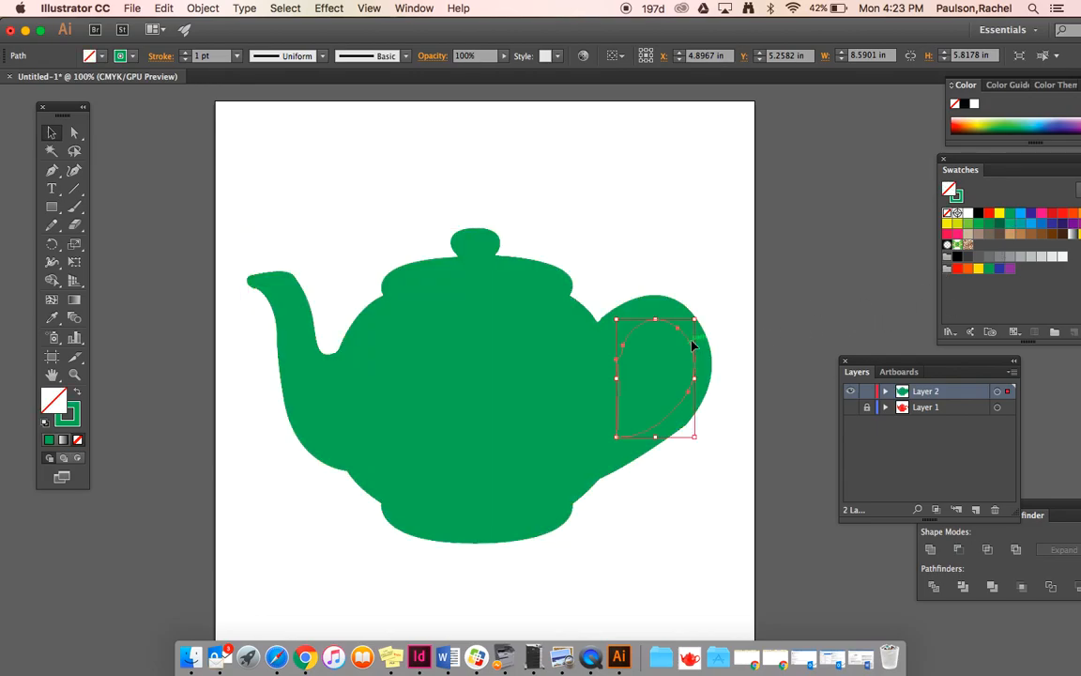
click(971, 214)
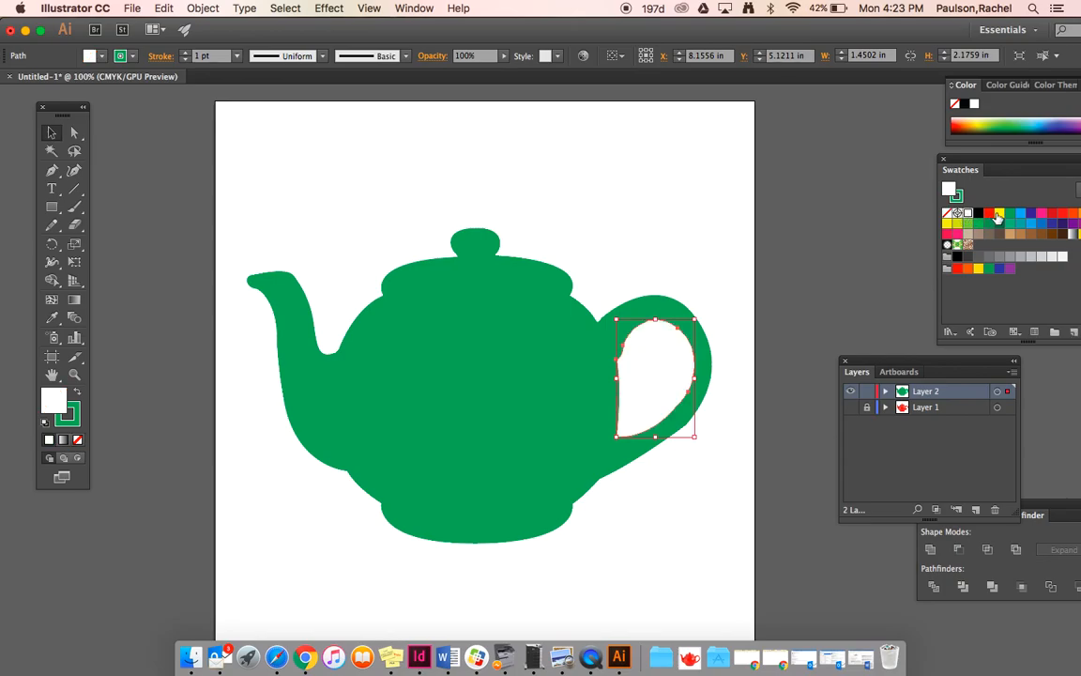
click(998, 214)
click(665, 220)
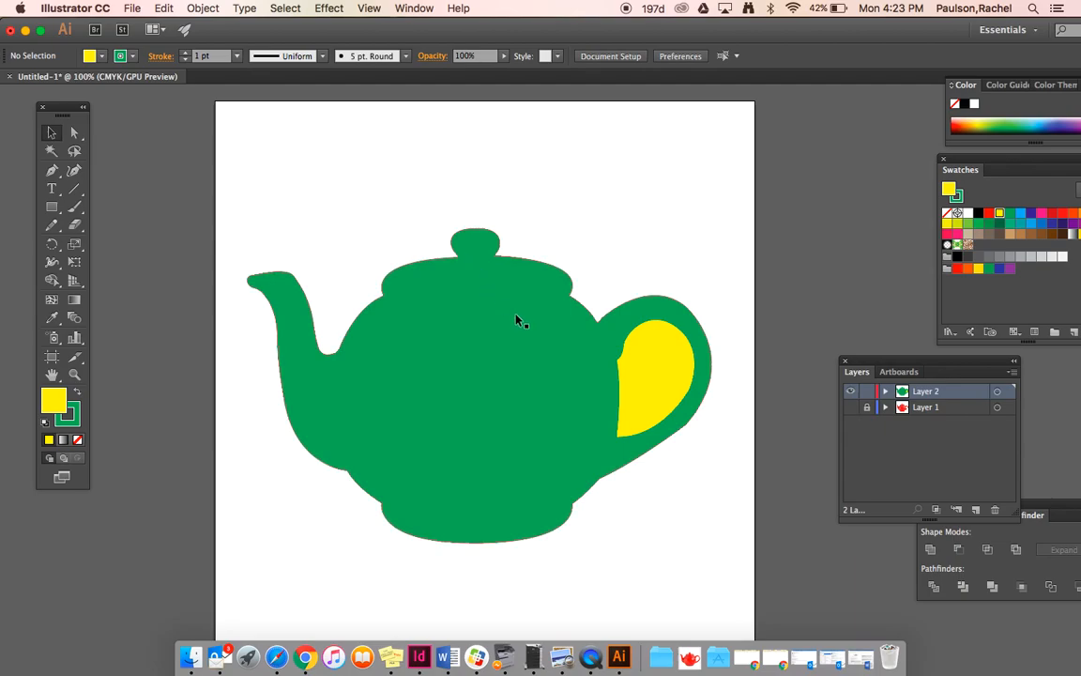
Select the yellow handle opening together with the green teapot body and make them a compound path
click(658, 379)
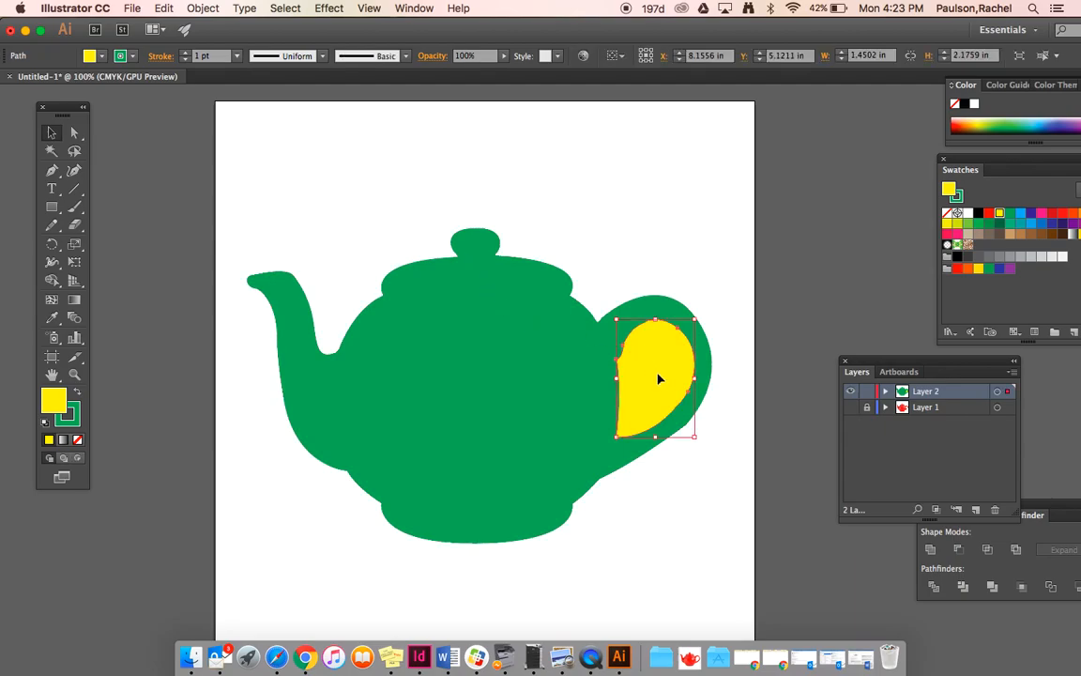
shift+click(566, 384)
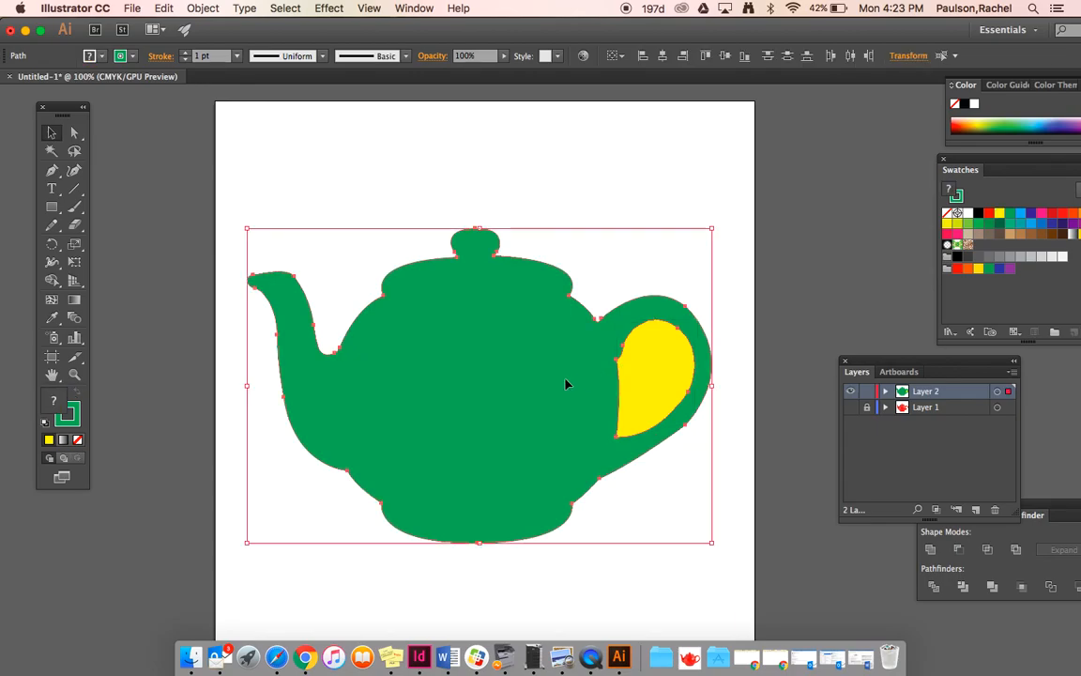
click(203, 8)
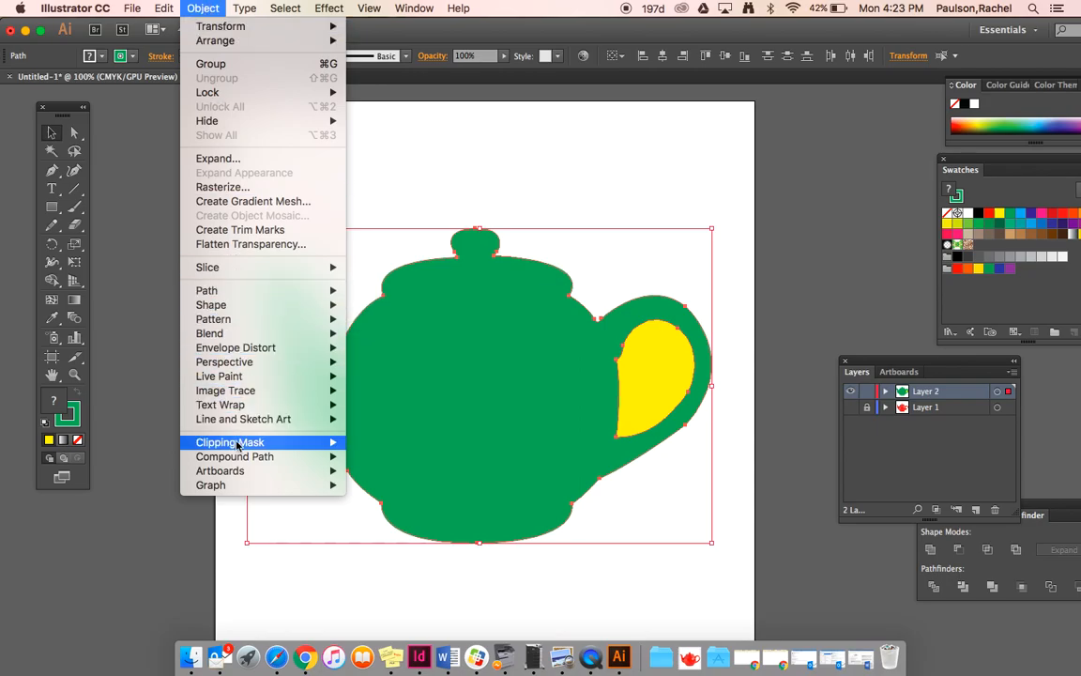
mouse_move(236, 458)
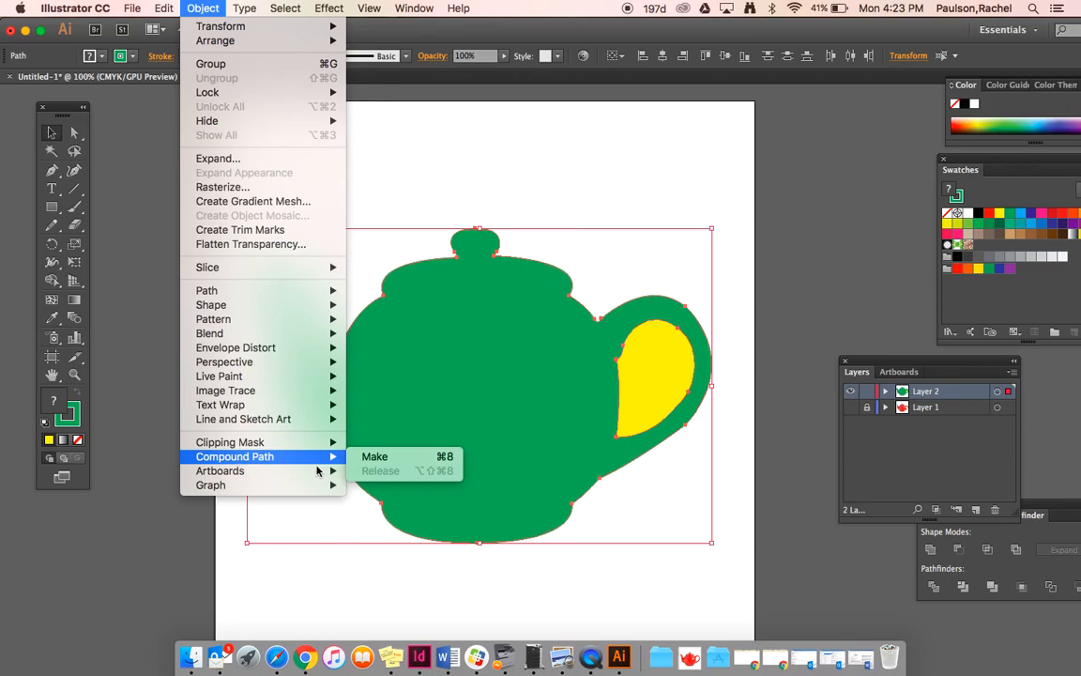
click(366, 457)
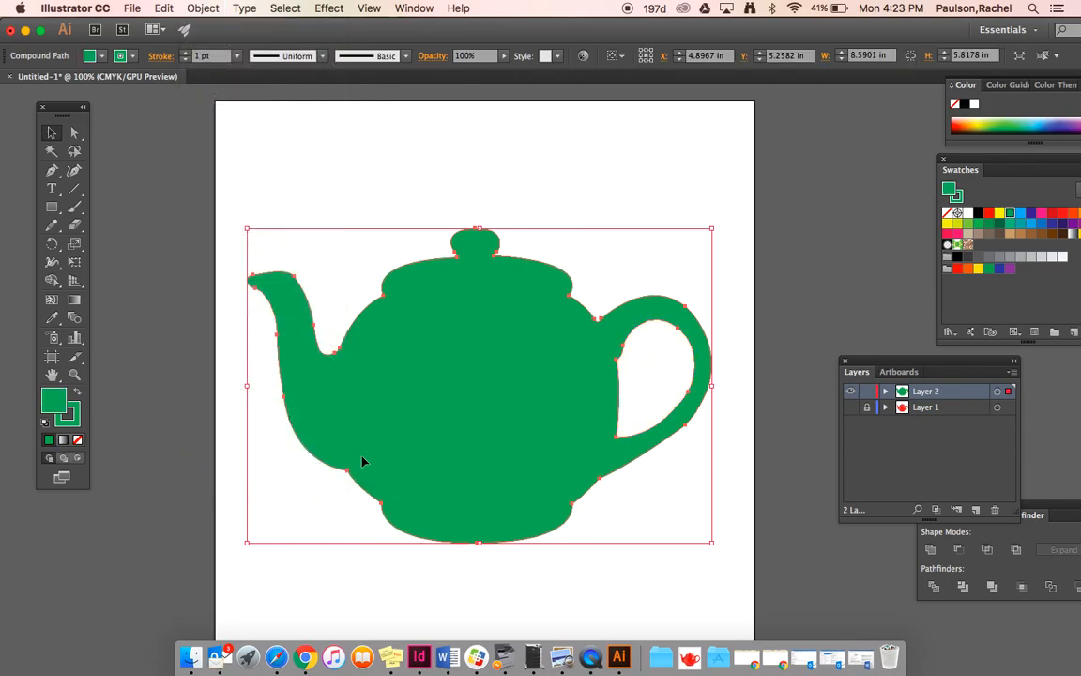
Make Layer 1 with the photo visible again and return to the Selection tool
click(53, 208)
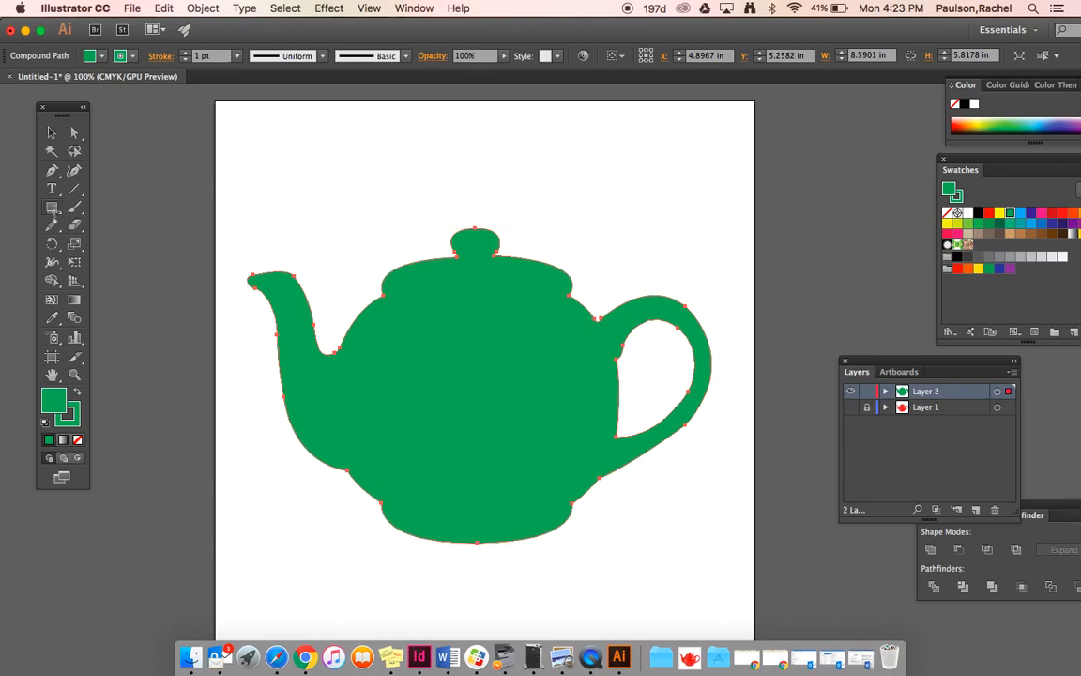
click(851, 408)
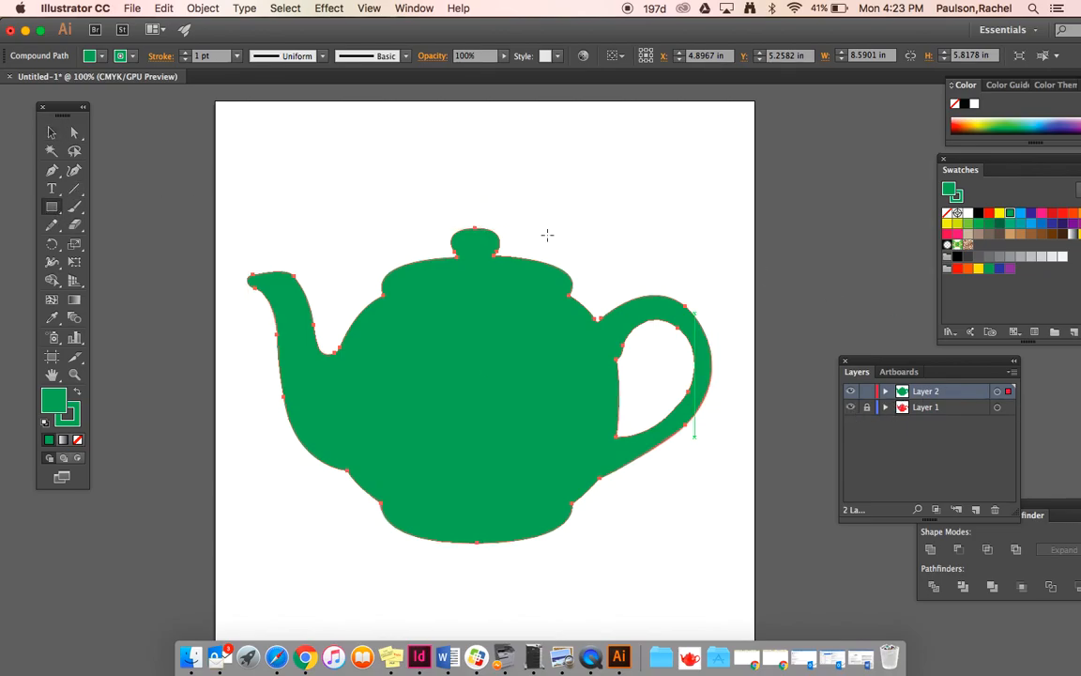
click(51, 133)
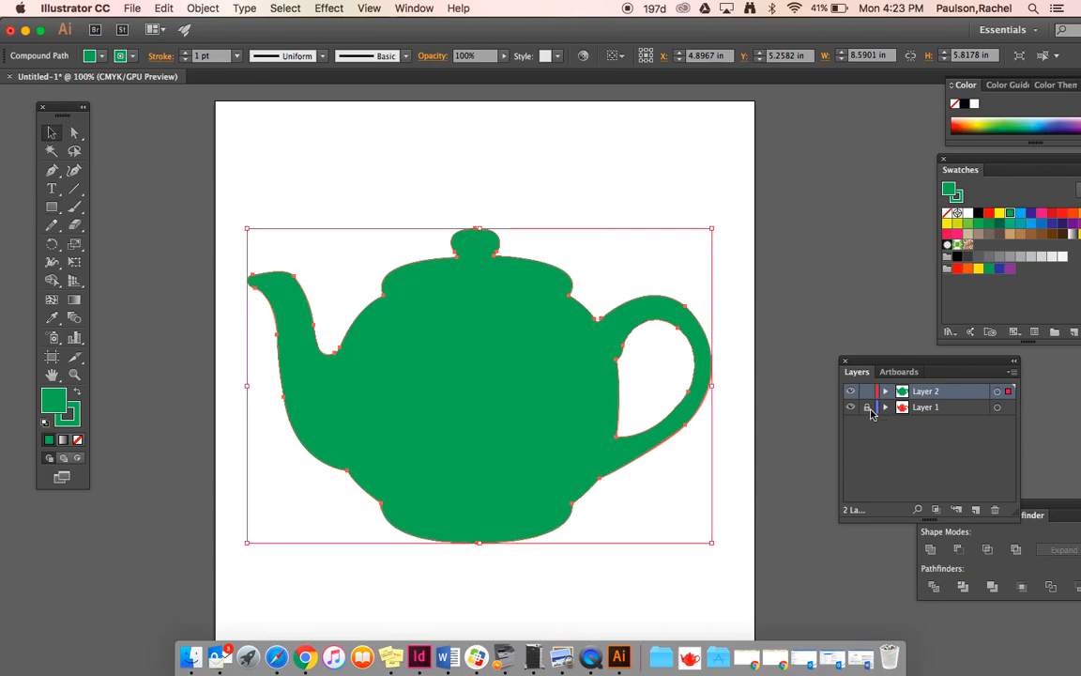
Unlock Layer 1 and shift the teapot photo sideways behind the green shape to check that the handle opening is see-through
click(746, 251)
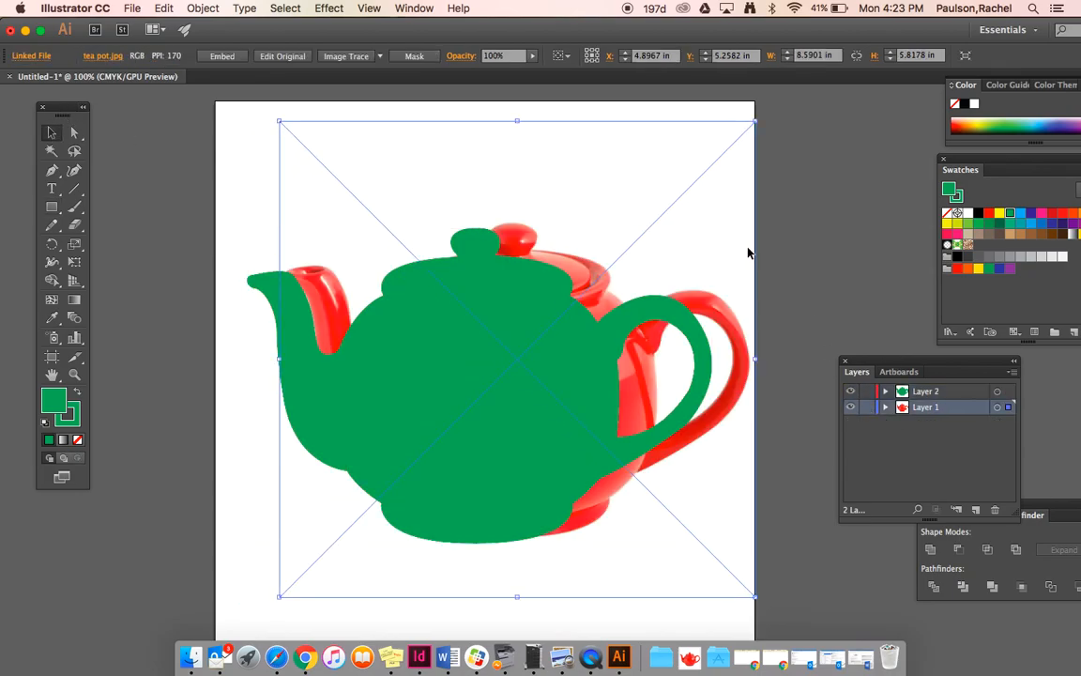
drag(654, 330, 668, 329)
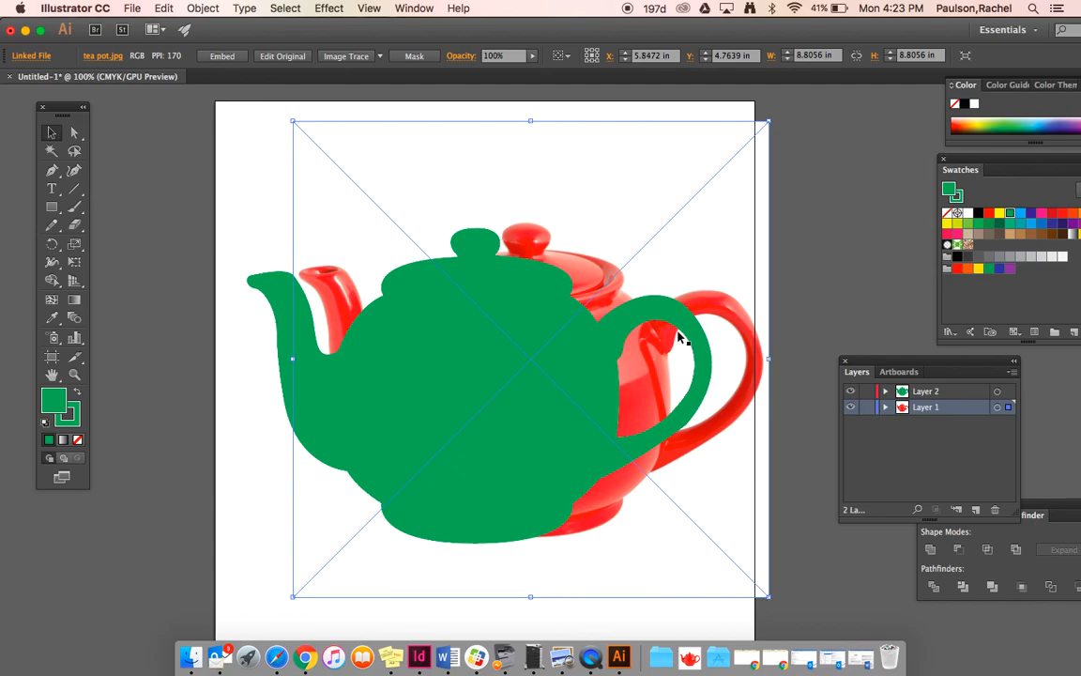
drag(735, 320, 699, 316)
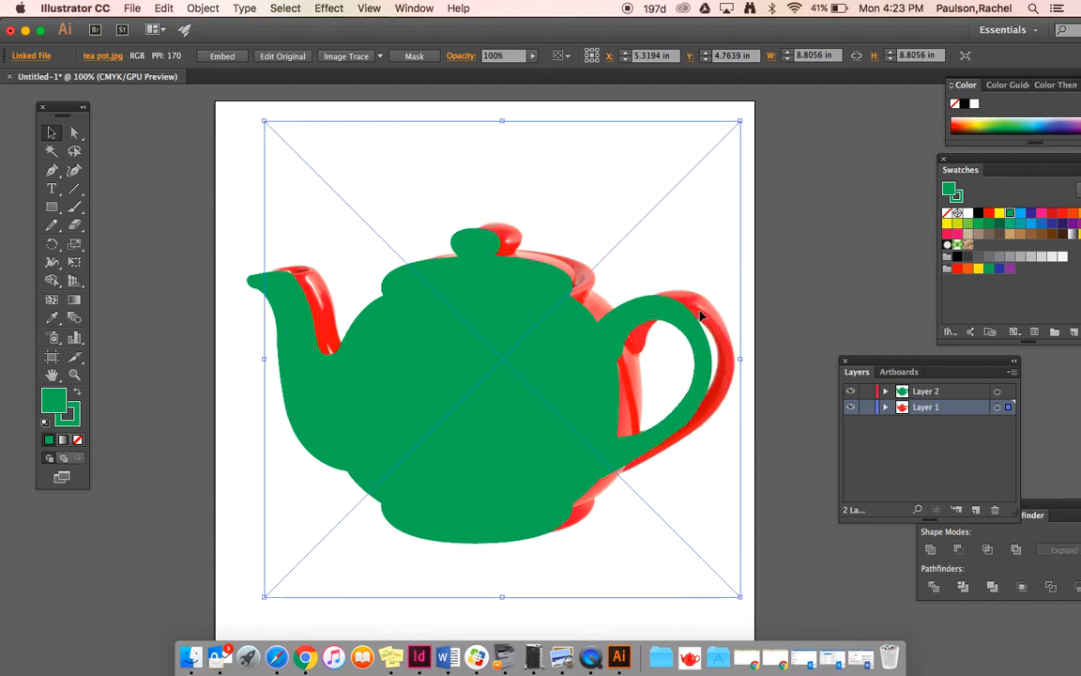
Undo the photo moves and the unlocking of Layer 1
key(super+z)
key(super+z)
key(super+z)
key(super+z)
key(super+z)
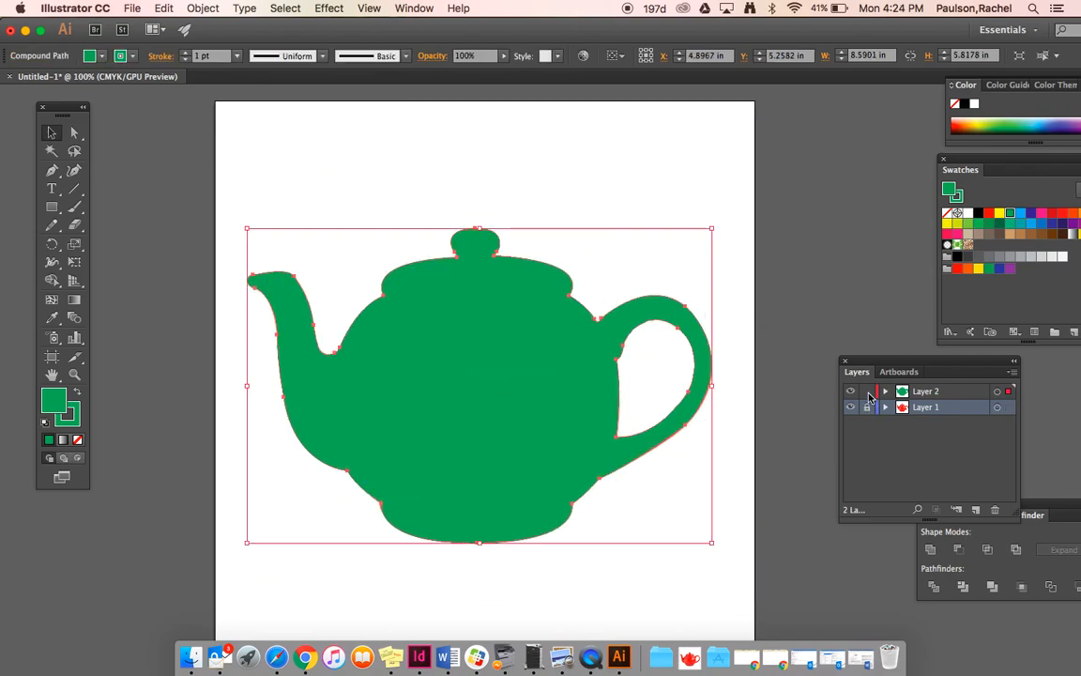
Select the compound teapot shape and set its fill to none, keeping the green stroke
click(695, 335)
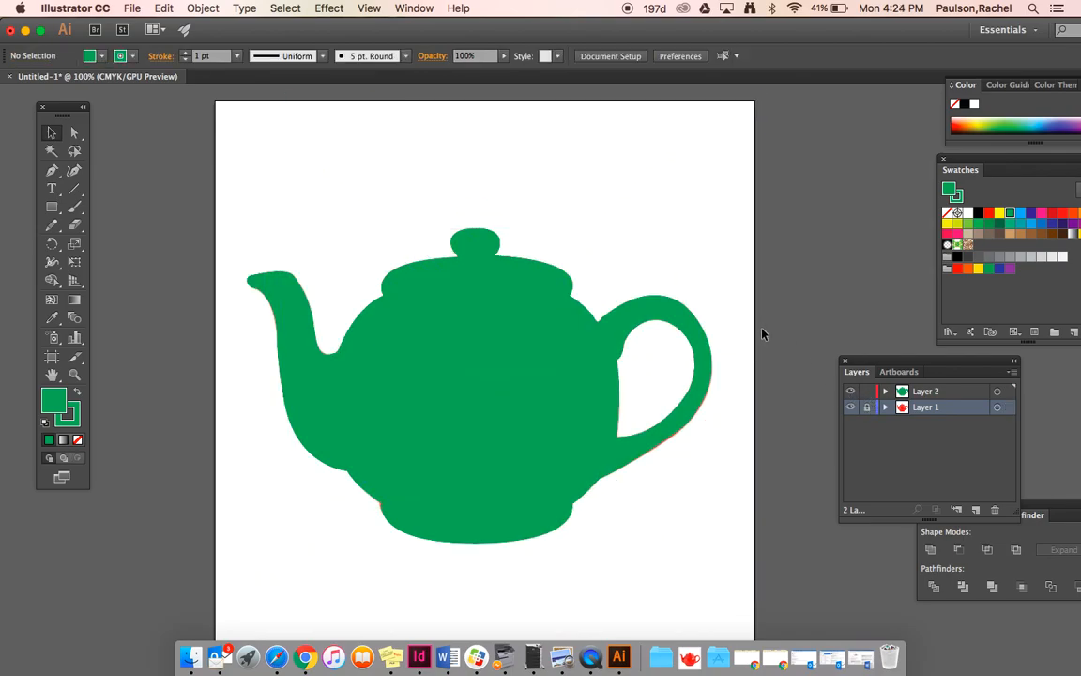
click(578, 353)
click(77, 439)
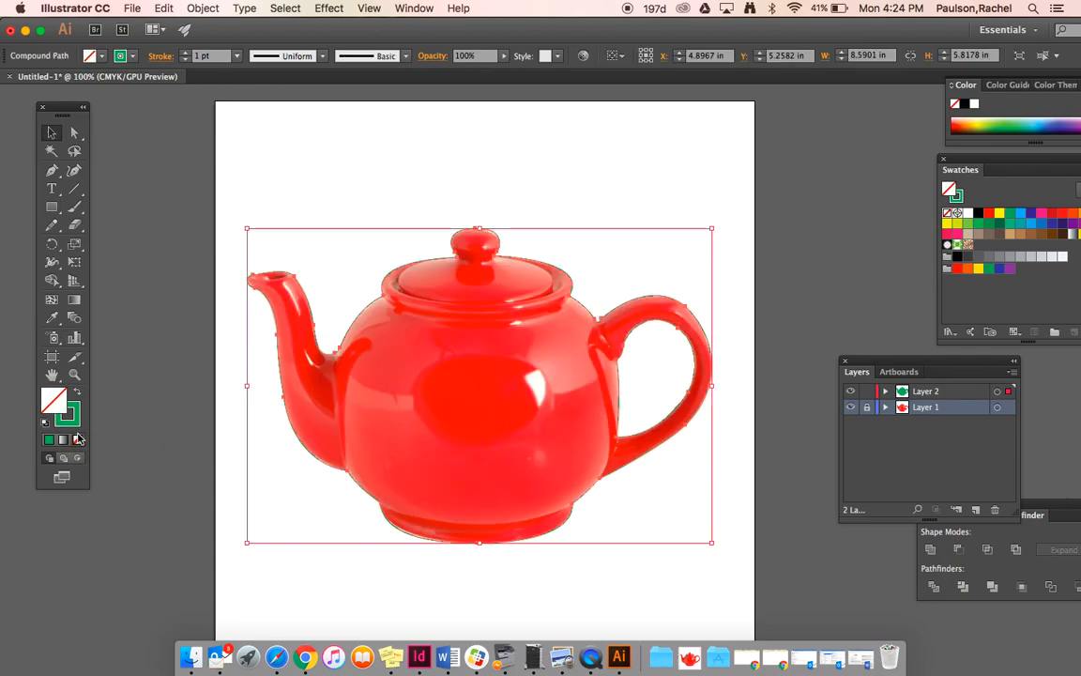
Examine at 600% how closely the green outline follows the photo along the lid rim and the handle
key(super+equal)
key(super+equal)
key(super+equal)
key(super+equal)
key(super+equal)
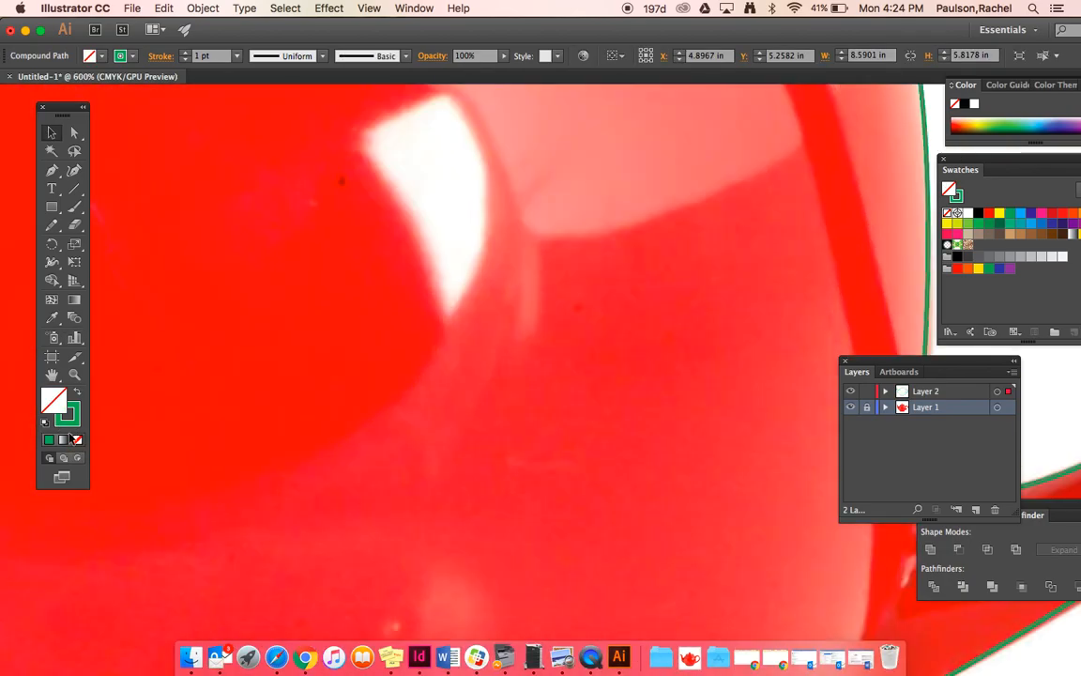
scroll(393, 251, up, 10)
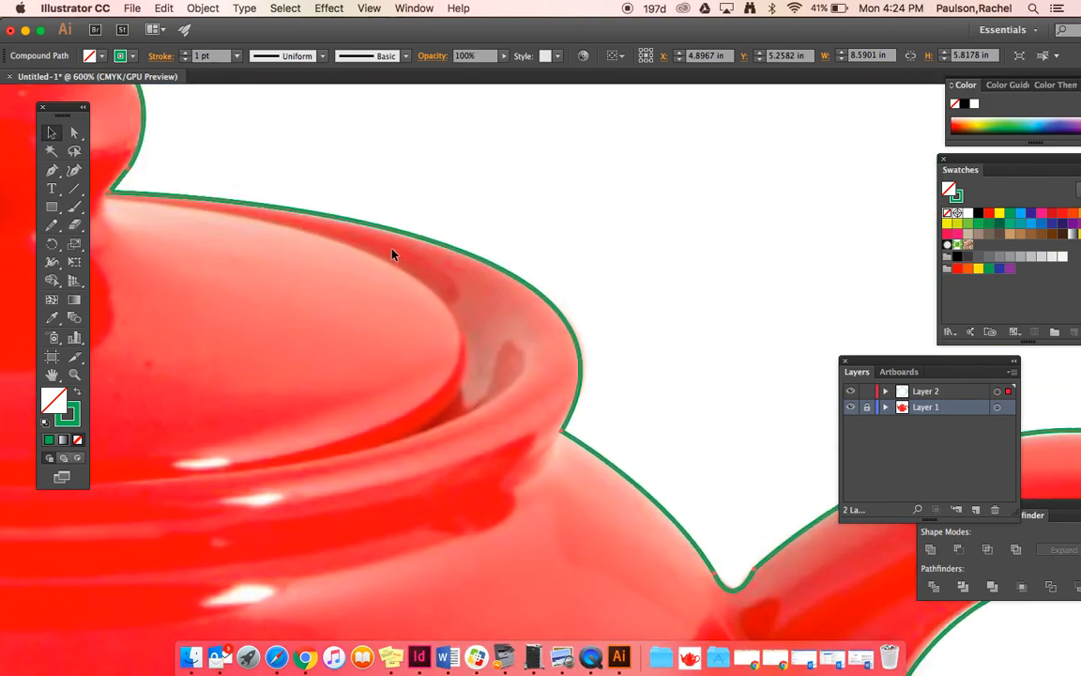
scroll(392, 253, up, 2)
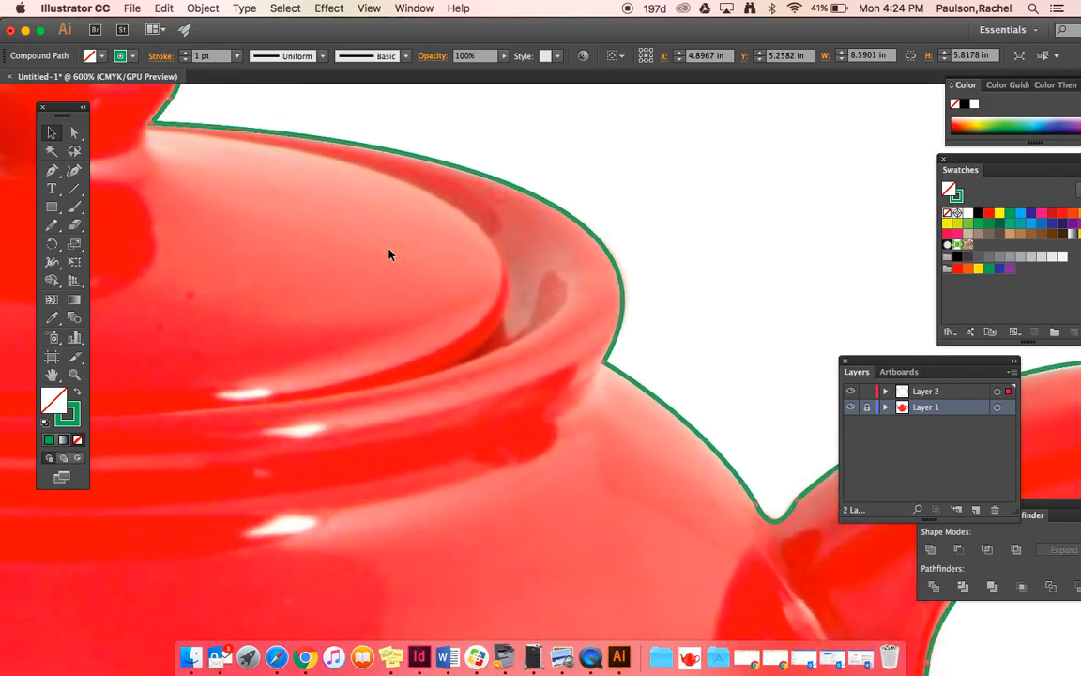
scroll(390, 253, right, 10)
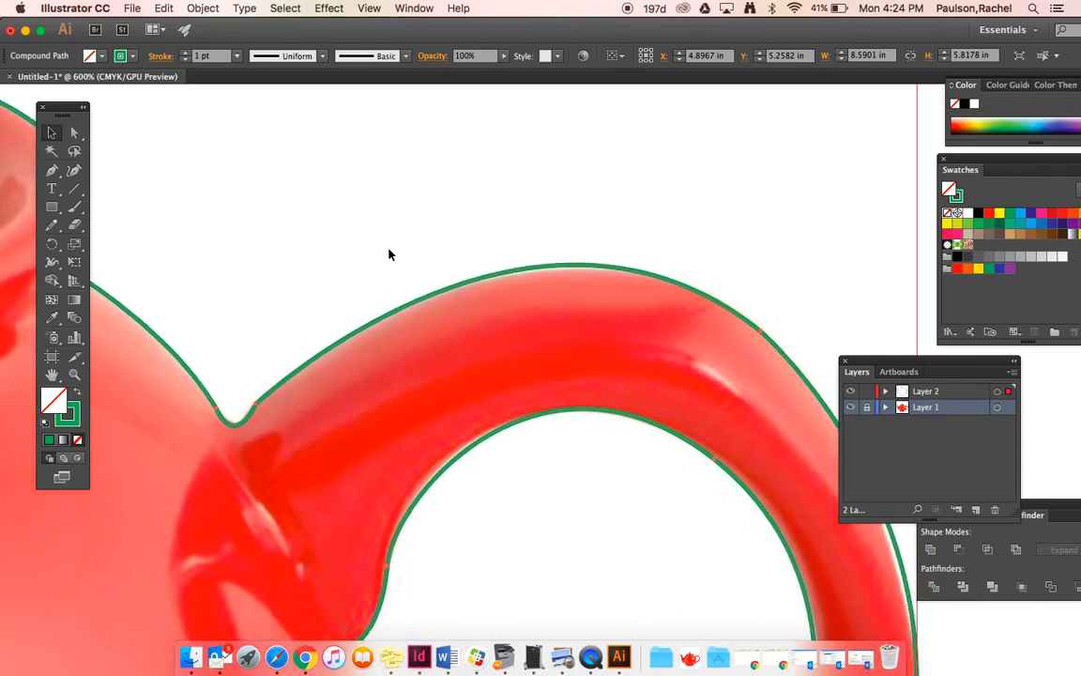
scroll(390, 254, down, 10)
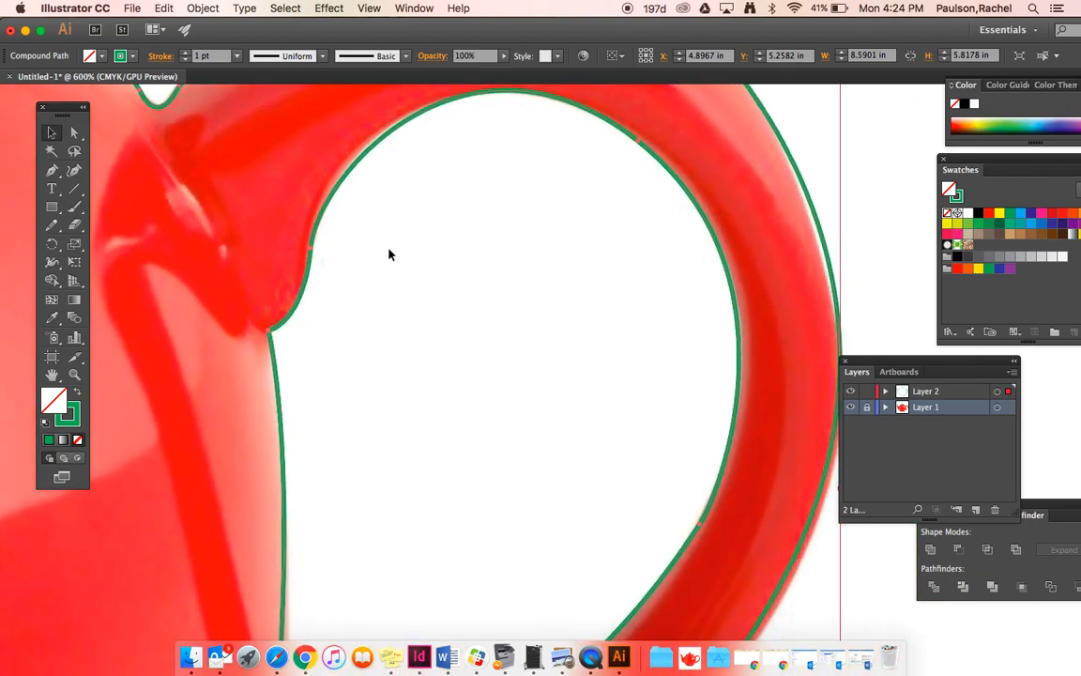
scroll(390, 254, up, 1)
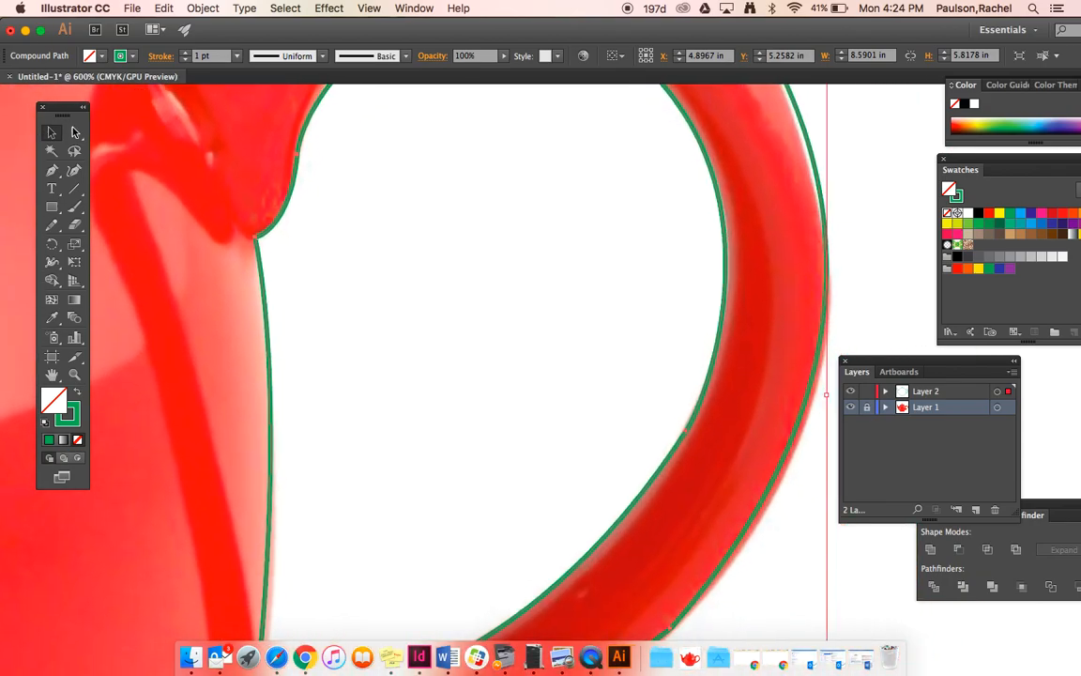
Direct-select the anchor on the handle's lower outer edge and lower its upper direction handle to refit the curve to the photo
click(75, 132)
key(super+minus)
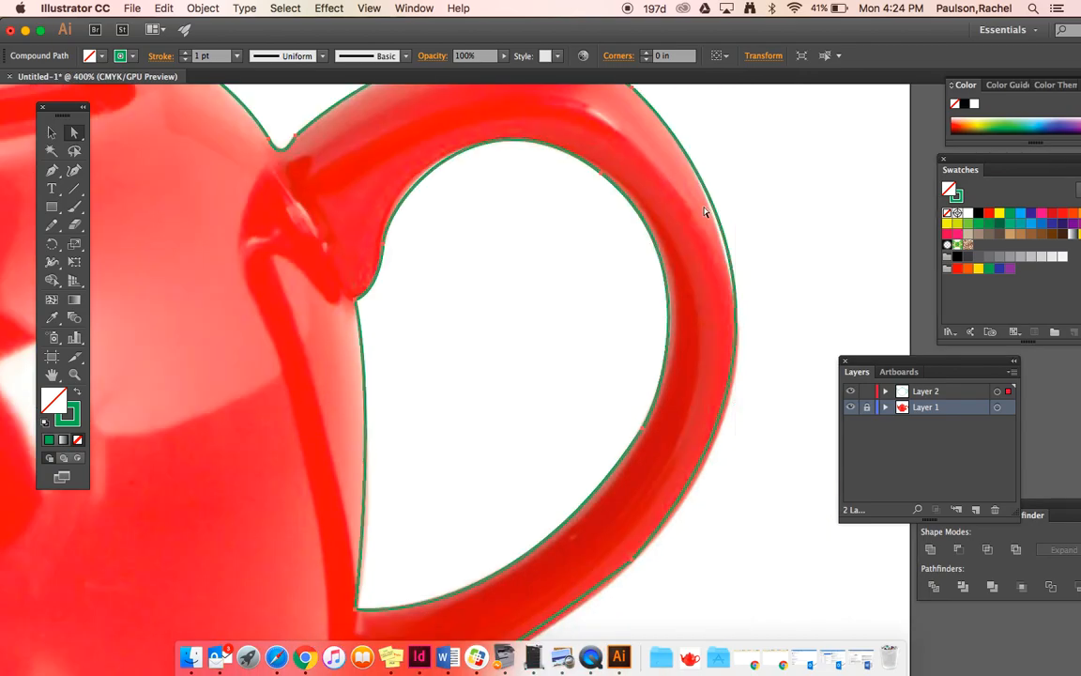
click(777, 317)
scroll(687, 436, down, 3)
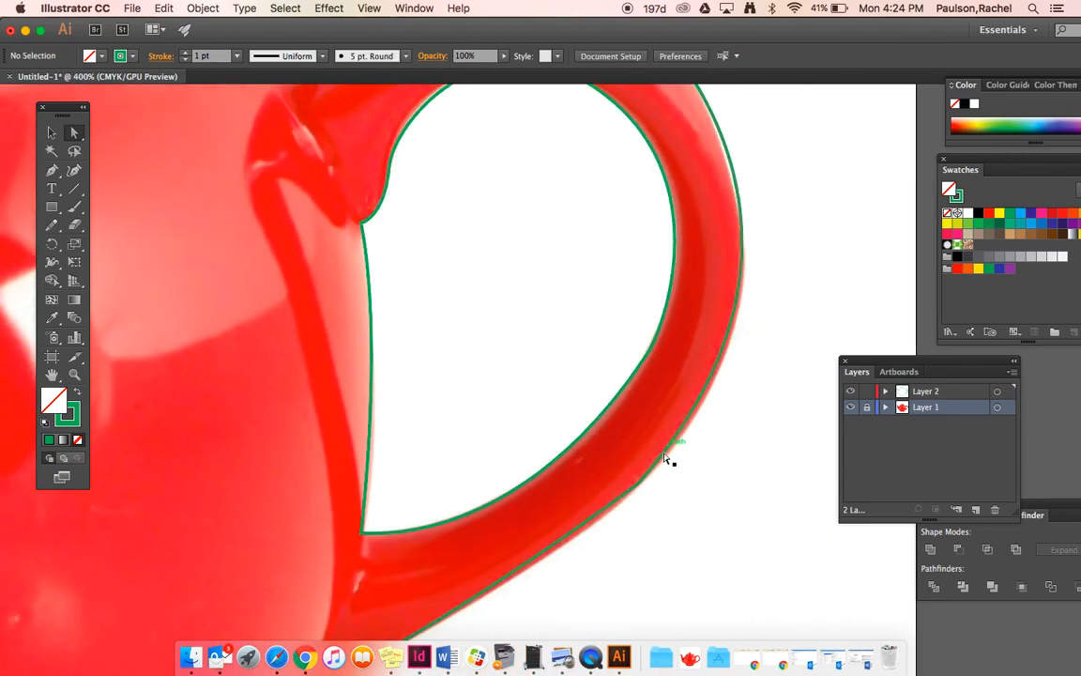
click(639, 486)
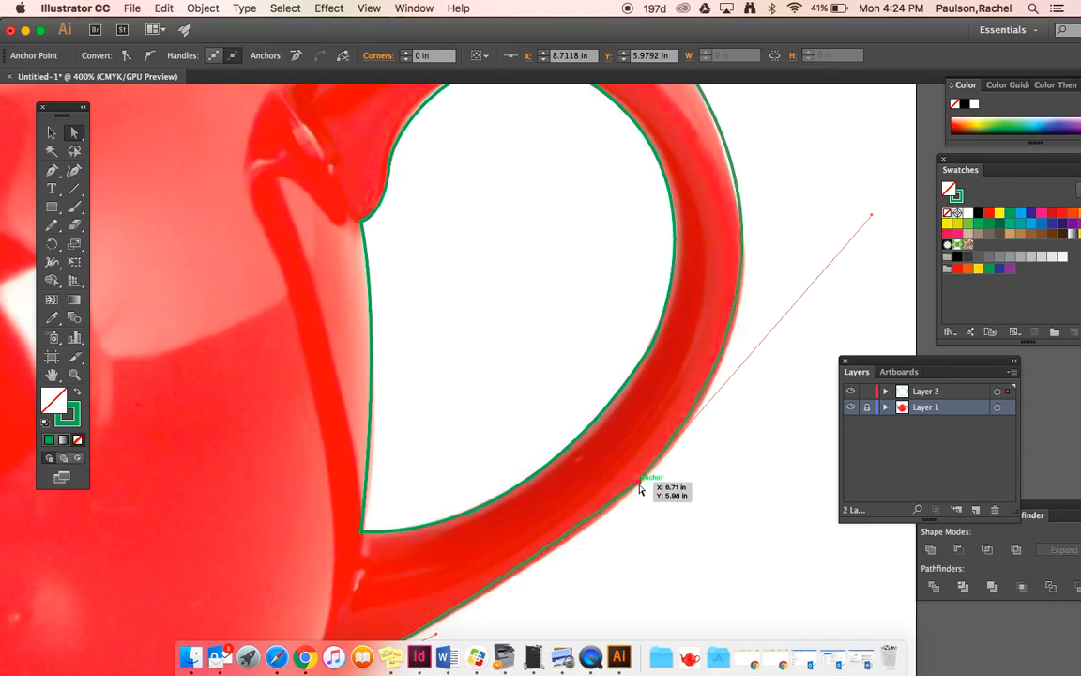
scroll(639, 486, right, 3)
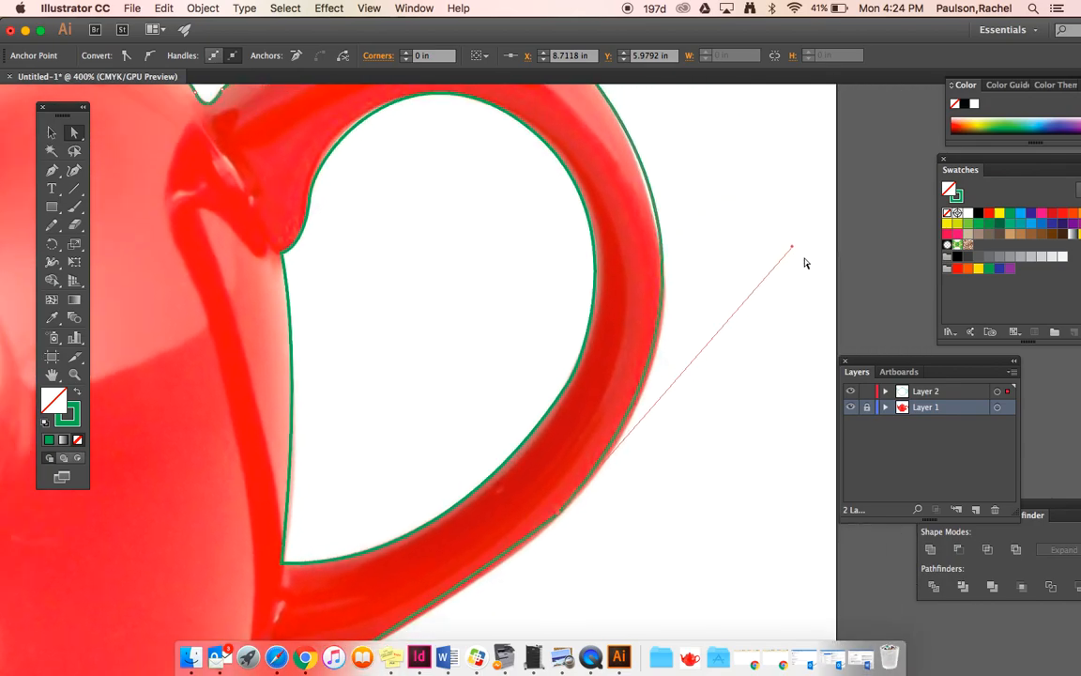
drag(795, 248, 795, 278)
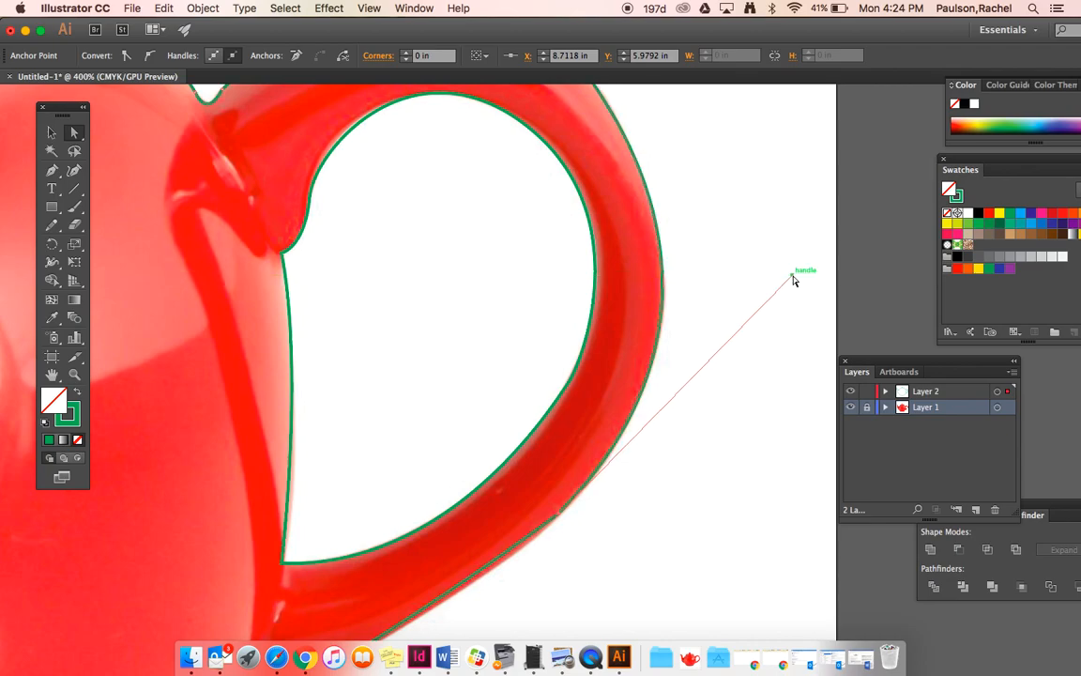
scroll(714, 313, down, 5)
scroll(714, 313, left, 3)
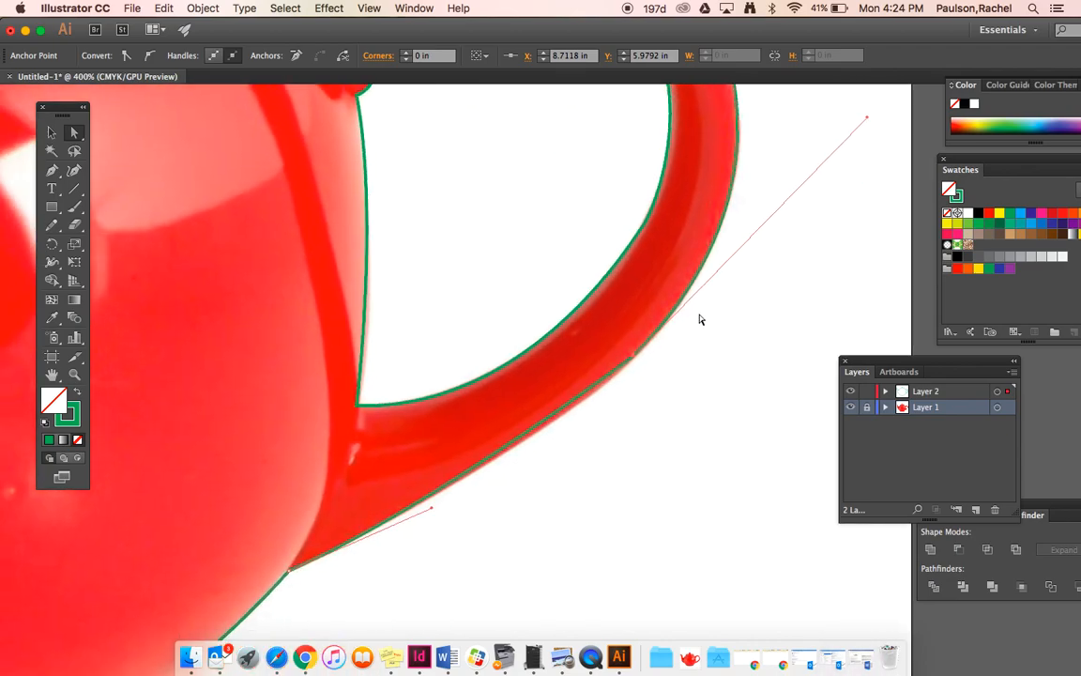
Lengthen the direction handle where the teapot's handle meets the body, refitting the outline to the handle's lower edge
drag(433, 508, 502, 487)
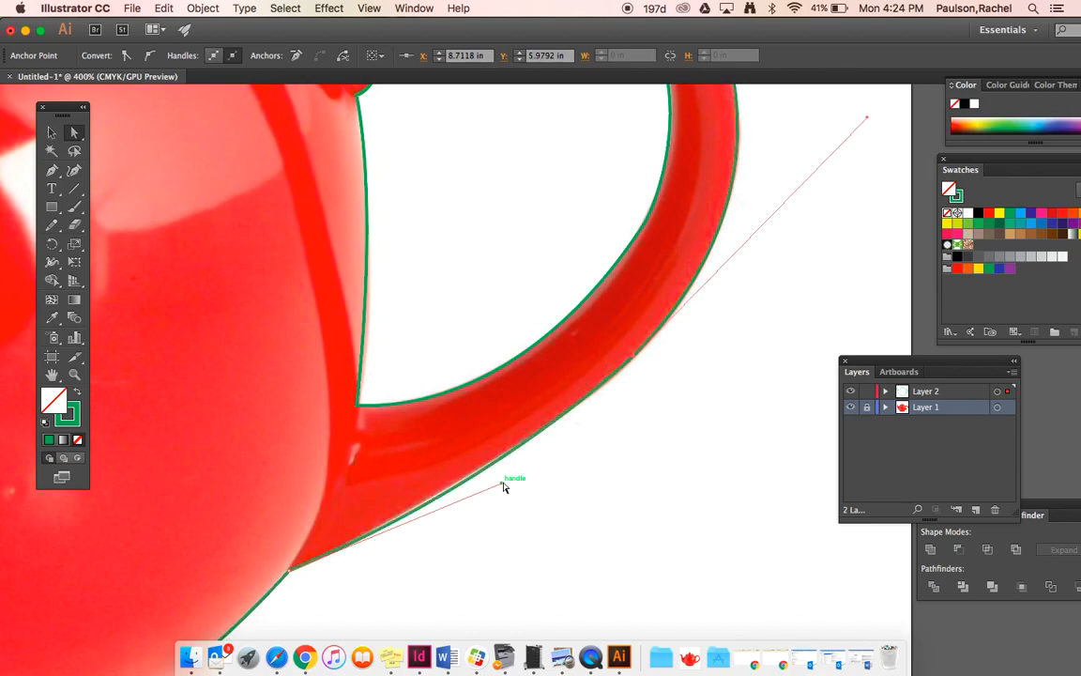
click(619, 507)
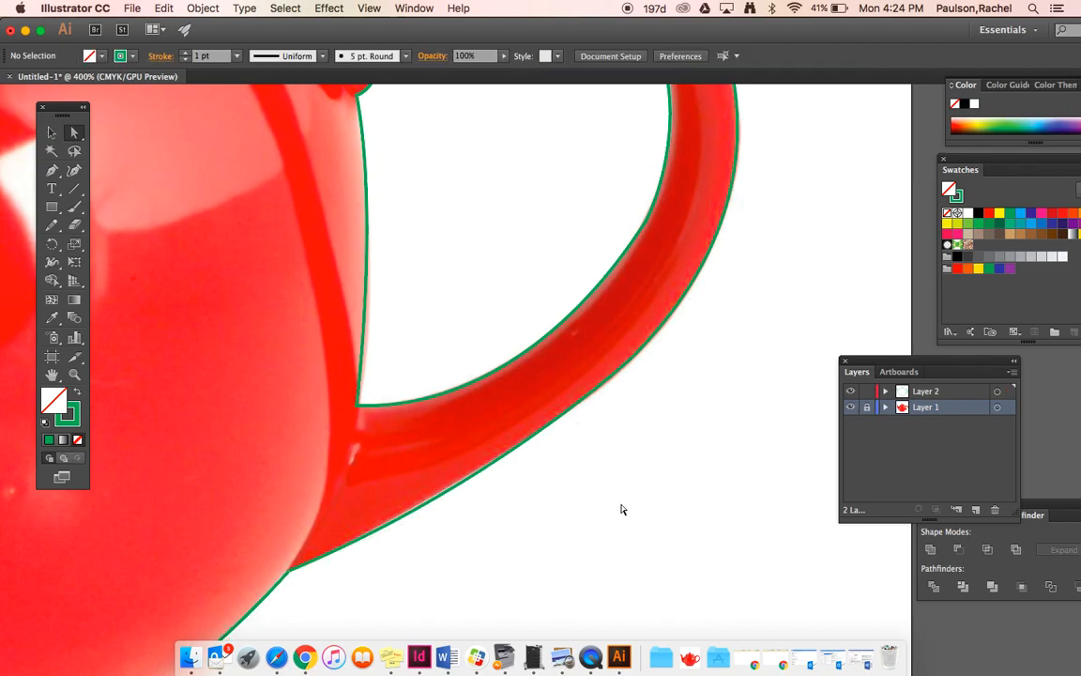
Move the anchor at the base's left corner inward and adjust the bottom anchor's left direction handle to refit the curve
scroll(622, 508, down, 4)
scroll(622, 509, left, 2)
scroll(620, 509, left, 10)
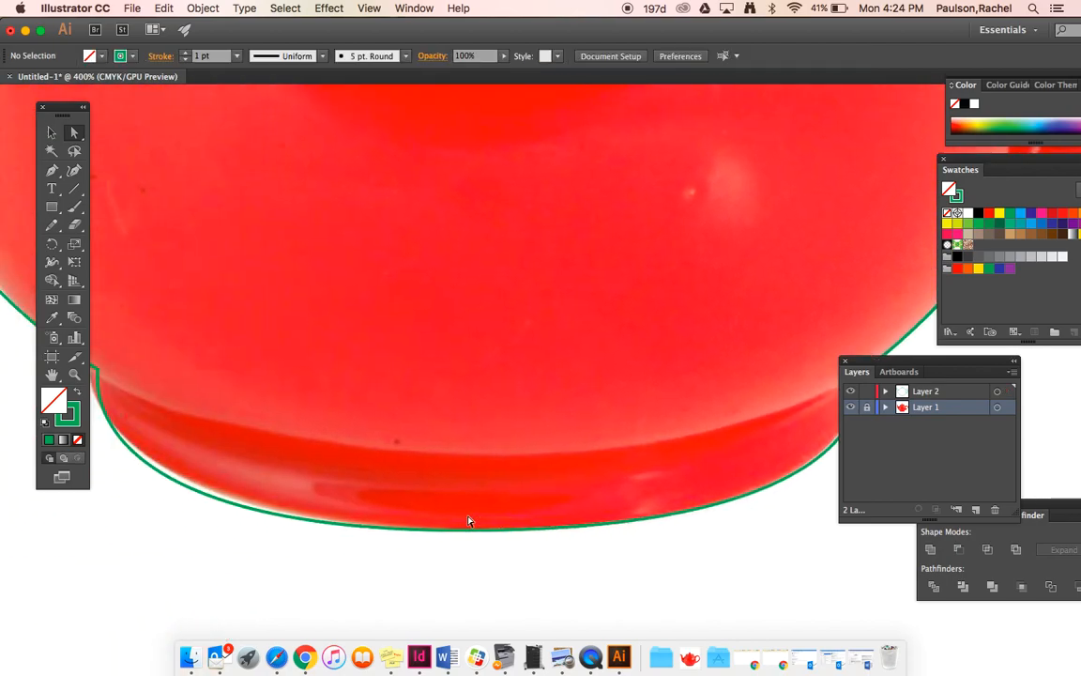
scroll(470, 521, left, 5)
click(205, 368)
drag(206, 368, 196, 368)
drag(171, 531, 189, 516)
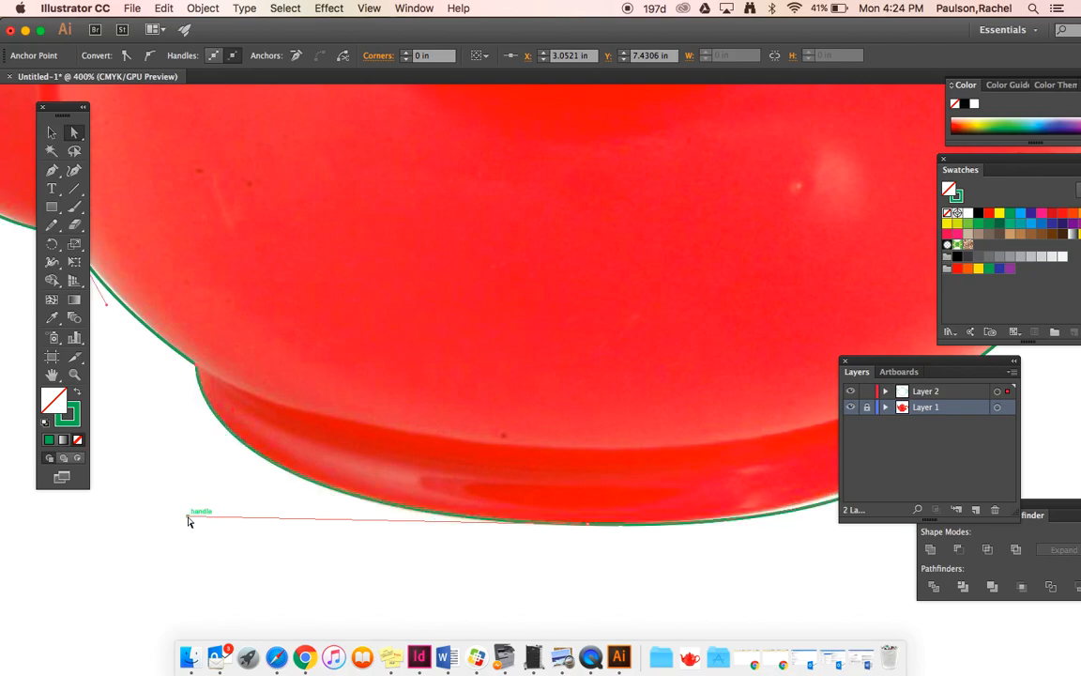
Shorten the bottom anchor's right direction handle so the outline hugs the right side of the teapot's base
scroll(386, 460, right, 10)
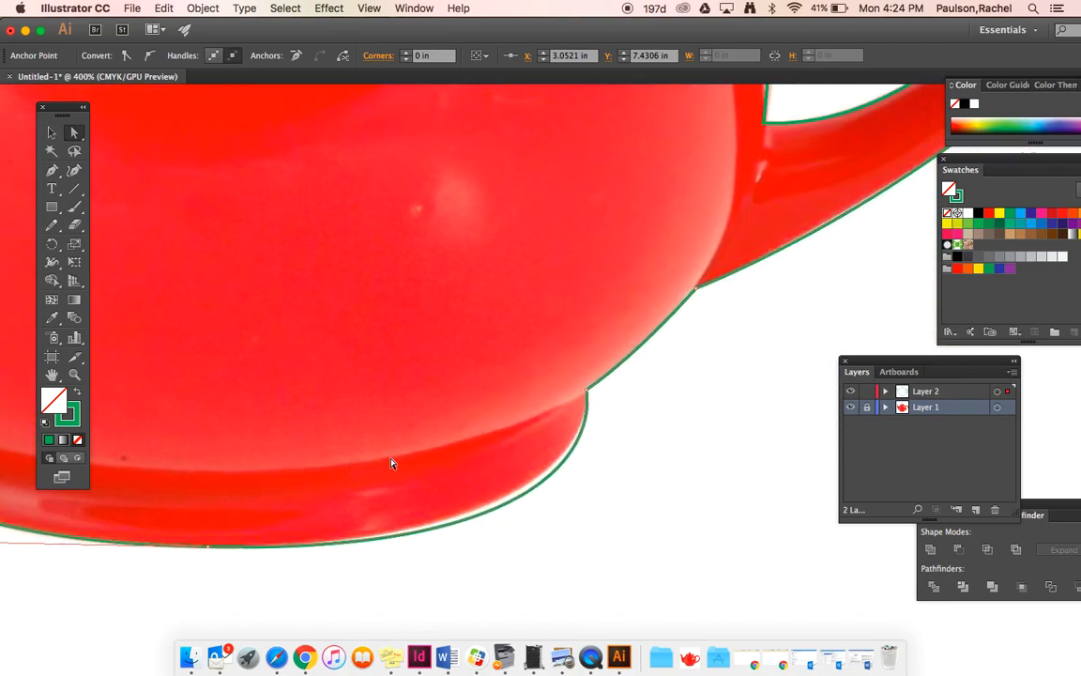
click(587, 390)
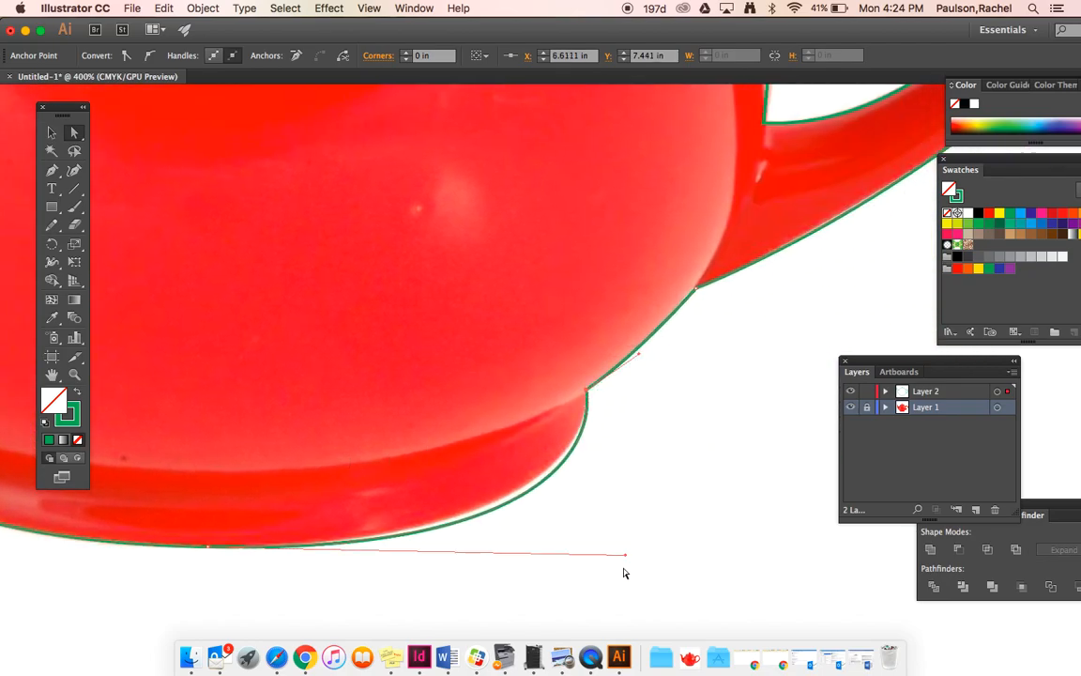
drag(628, 559, 607, 559)
scroll(607, 560, left, 6)
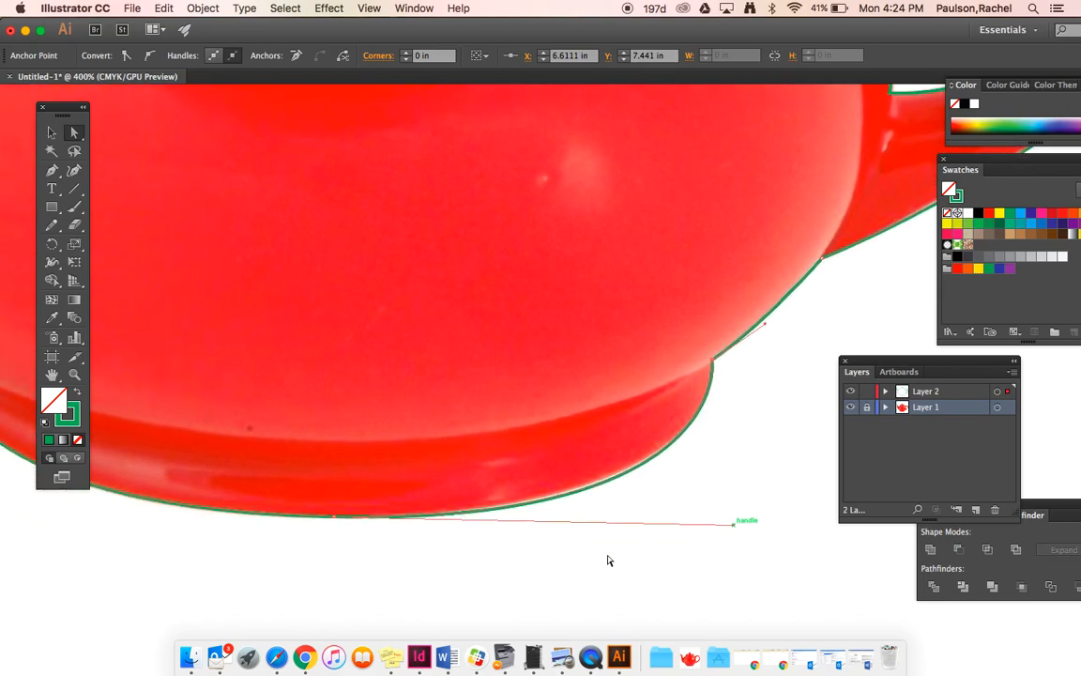
Direct-select the spout tip's outline and adjust its direction handle to tighten the curve against the photo
scroll(607, 560, up, 6)
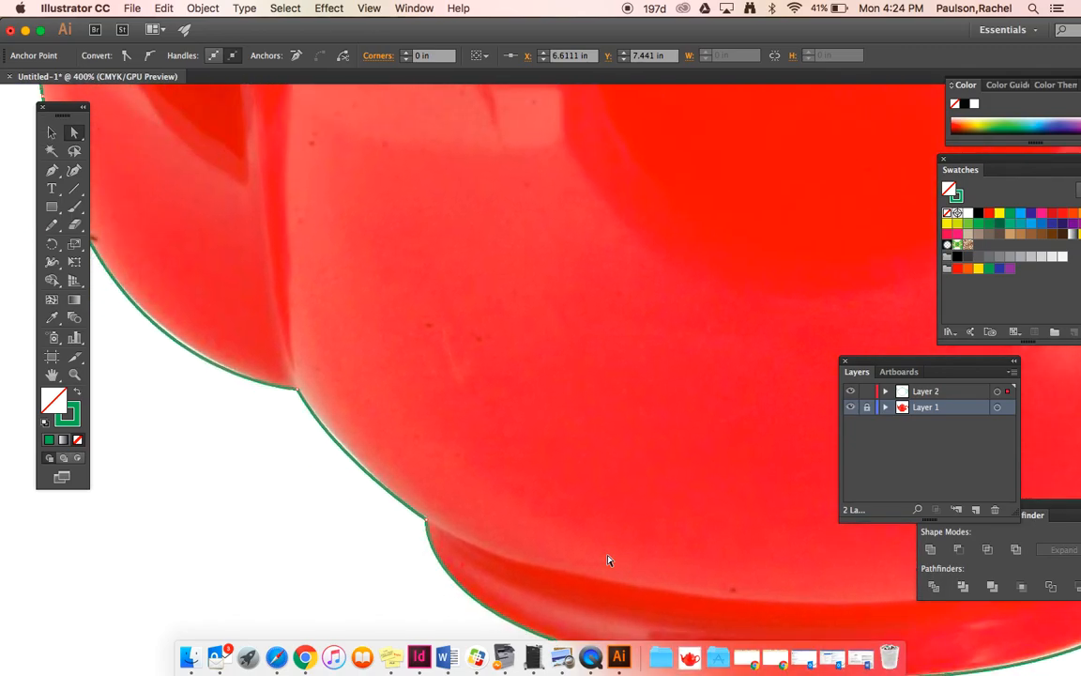
scroll(608, 560, up, 2)
scroll(608, 560, up, 10)
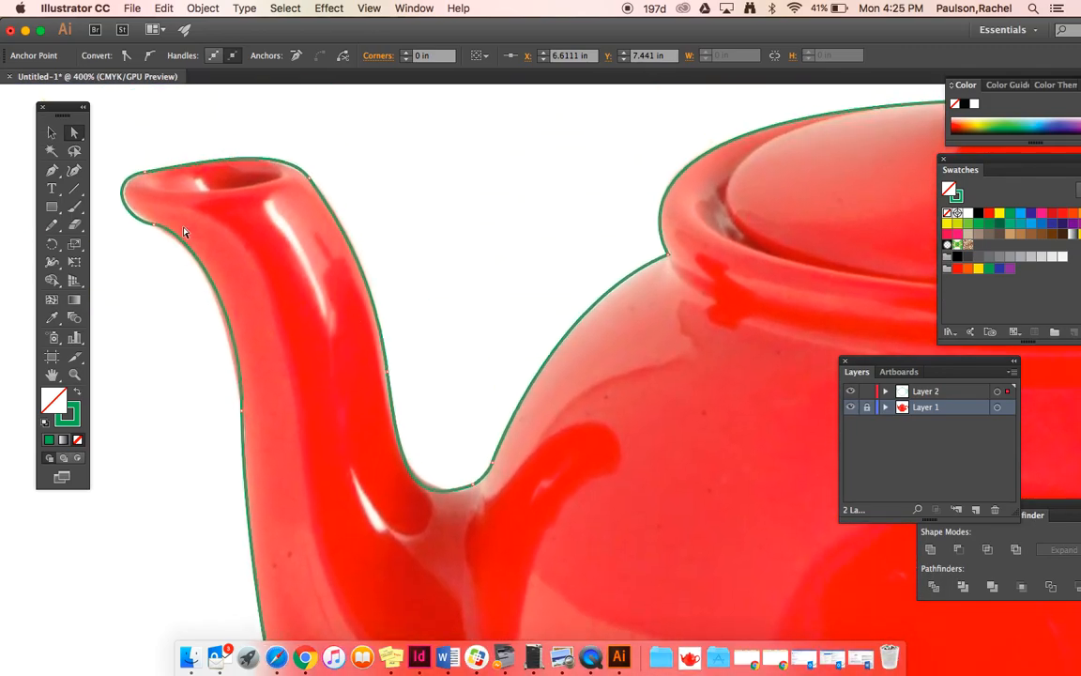
click(150, 223)
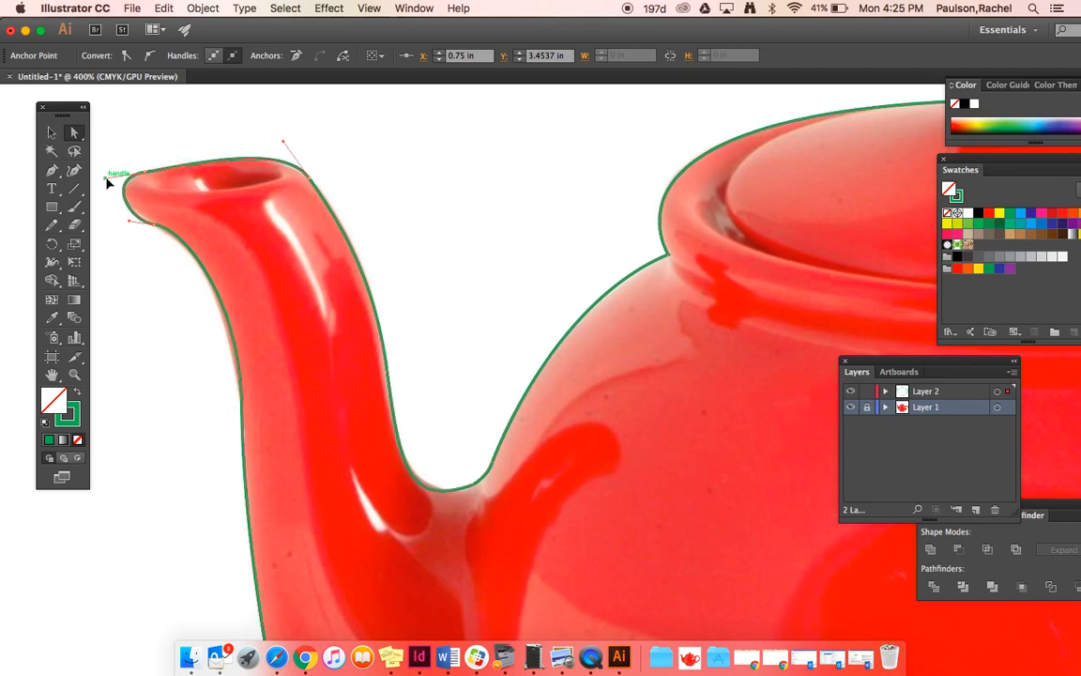
click(398, 253)
Fit the artboard in view and hide Layer 1 to show only the traced outline, leaving nothing selected
scroll(403, 258, right, 10)
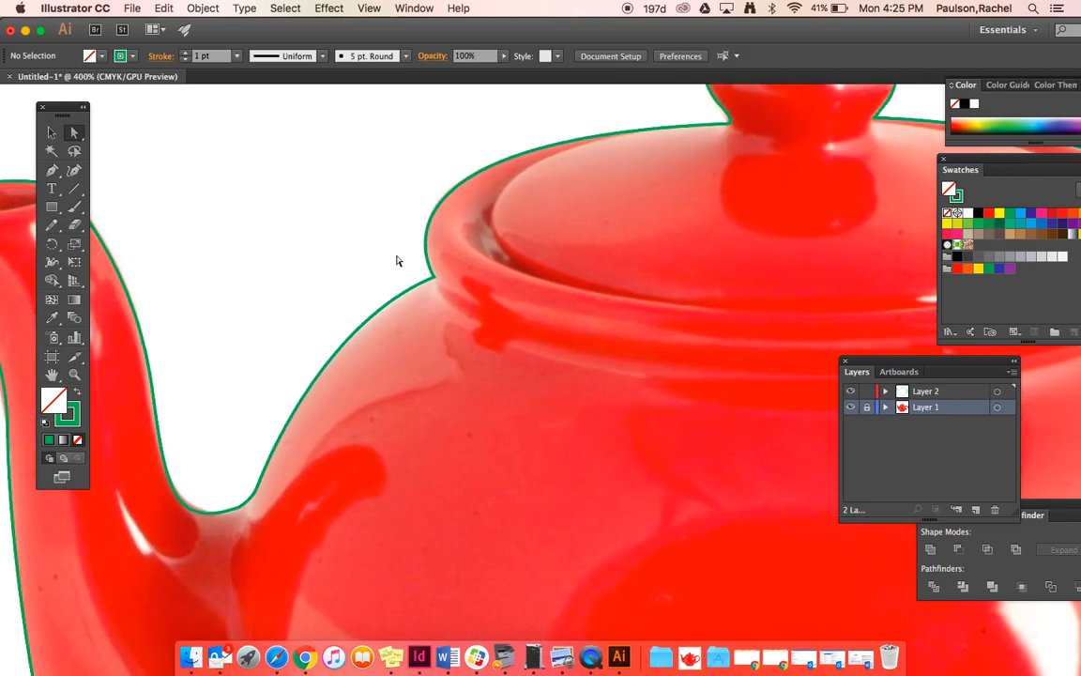
key(super+0)
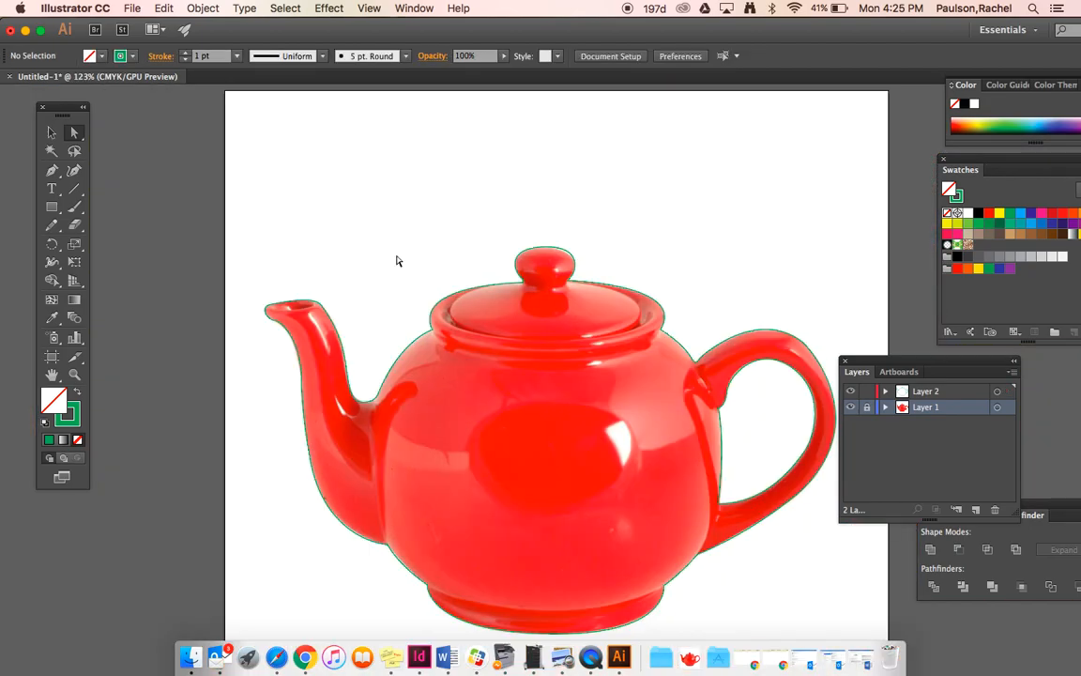
click(439, 307)
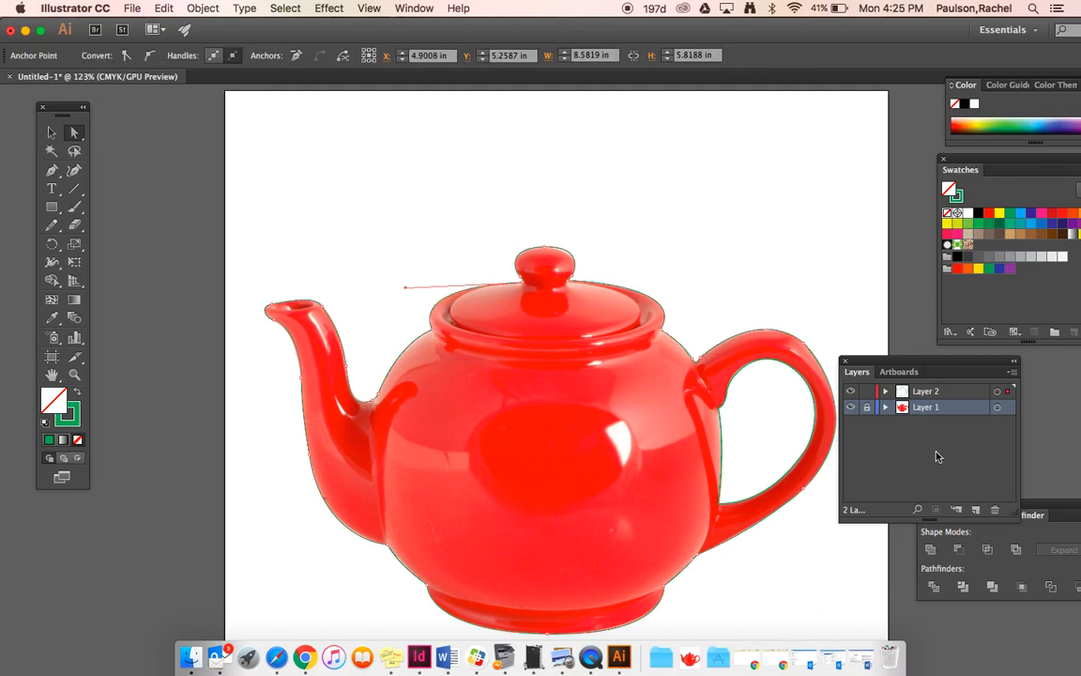
click(850, 408)
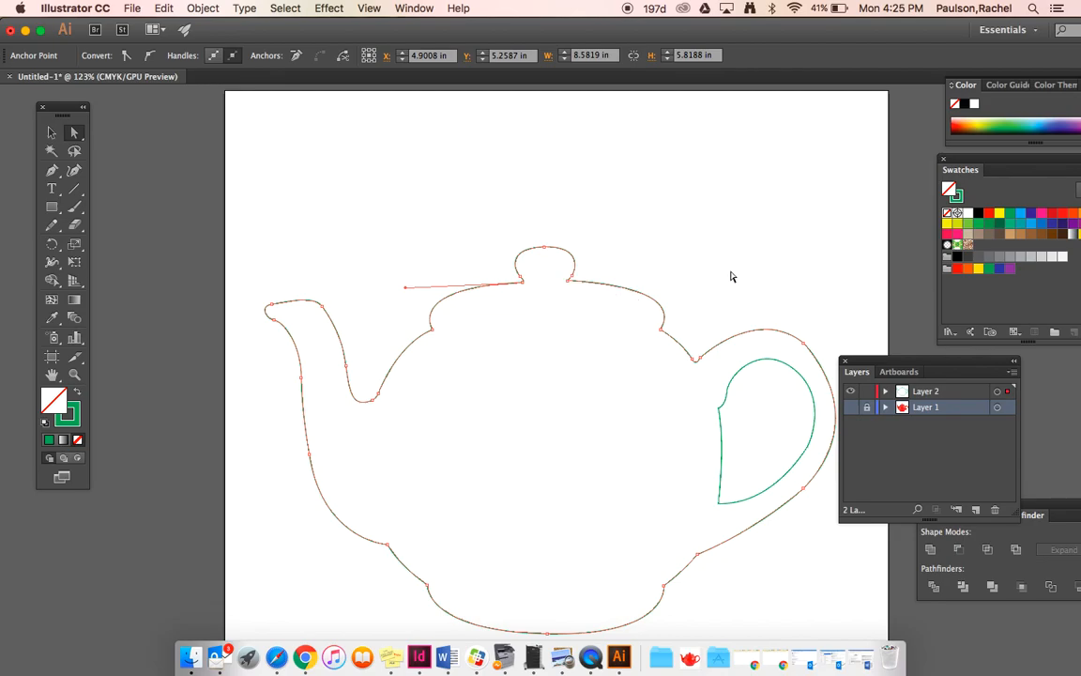
click(554, 233)
Select the teapot compound path and swap its fill and stroke for a solid green fill with no stroke
click(50, 130)
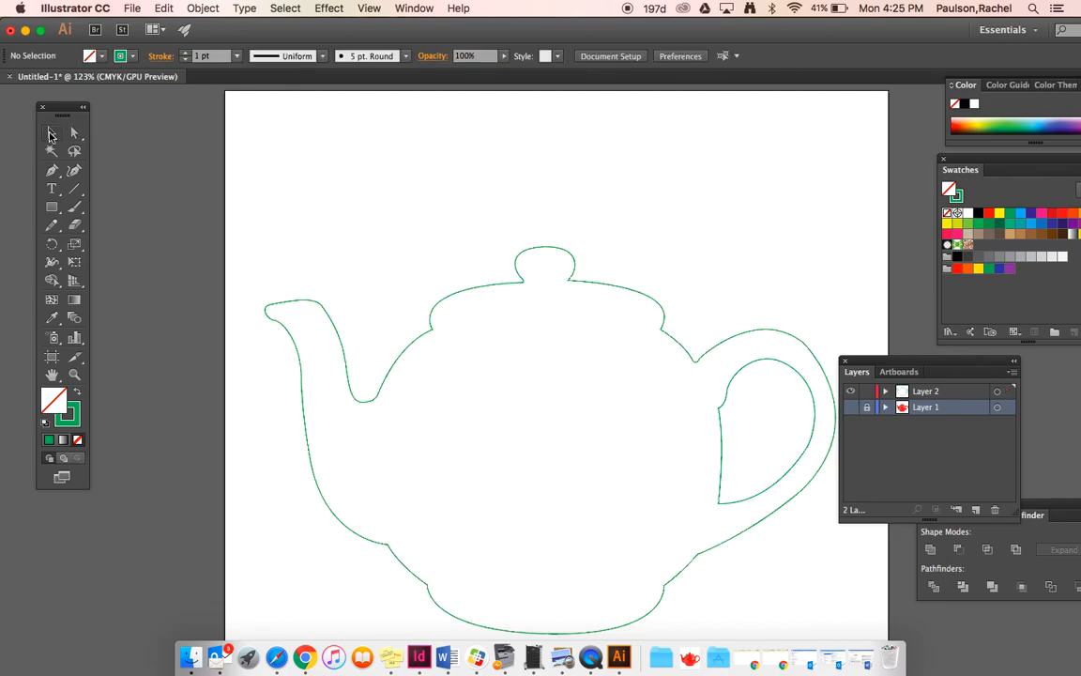
click(541, 251)
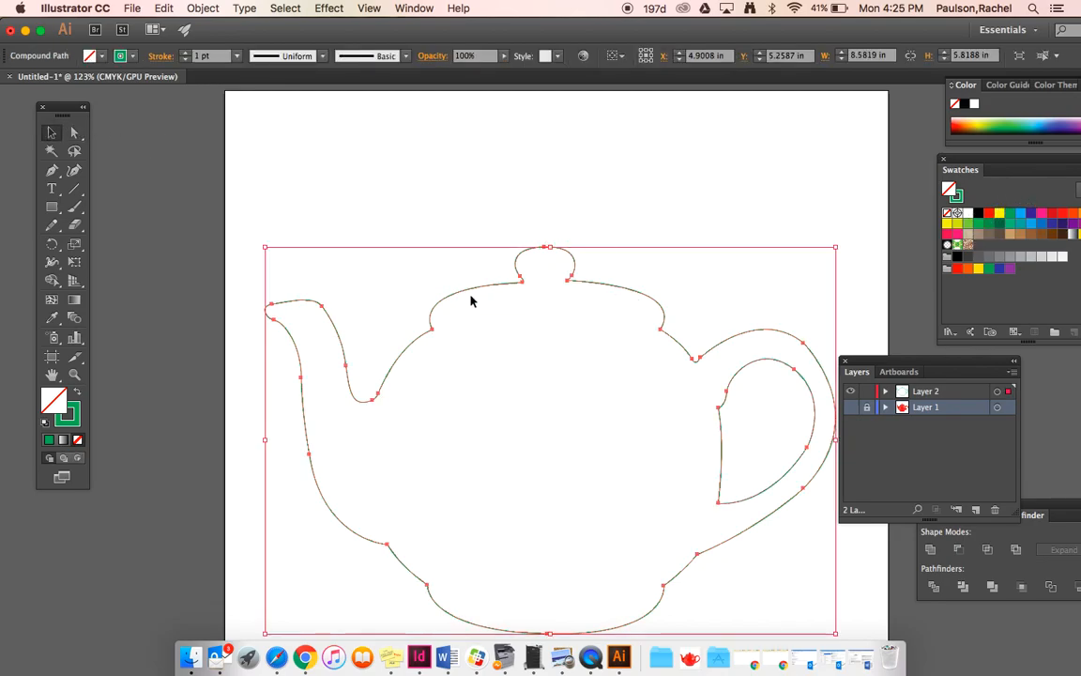
click(77, 392)
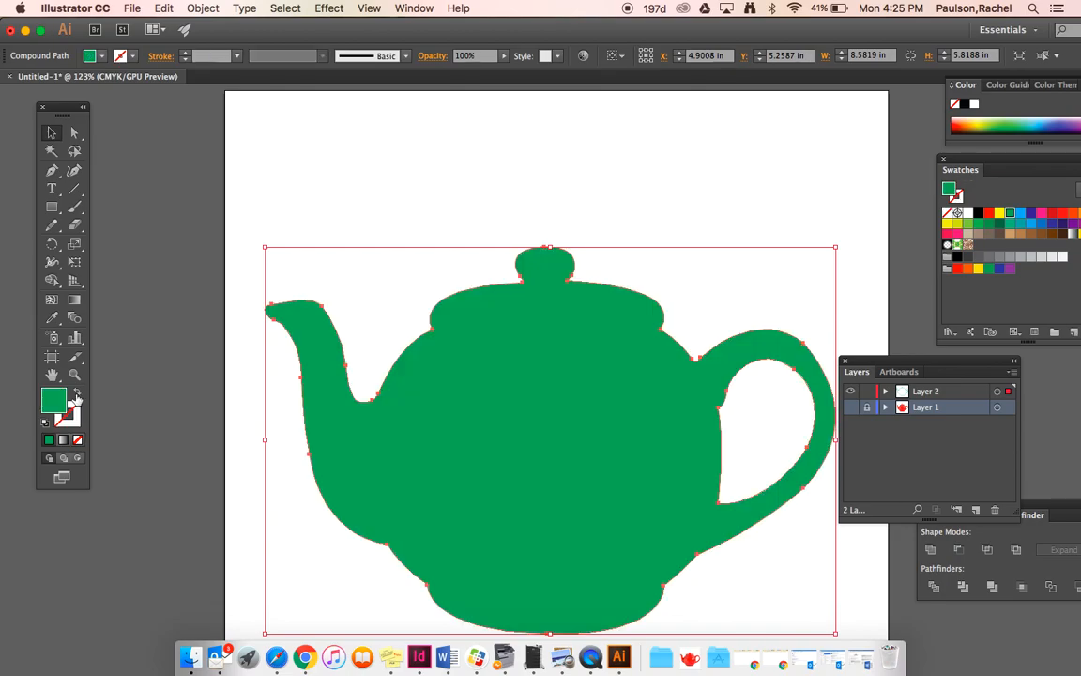
click(166, 377)
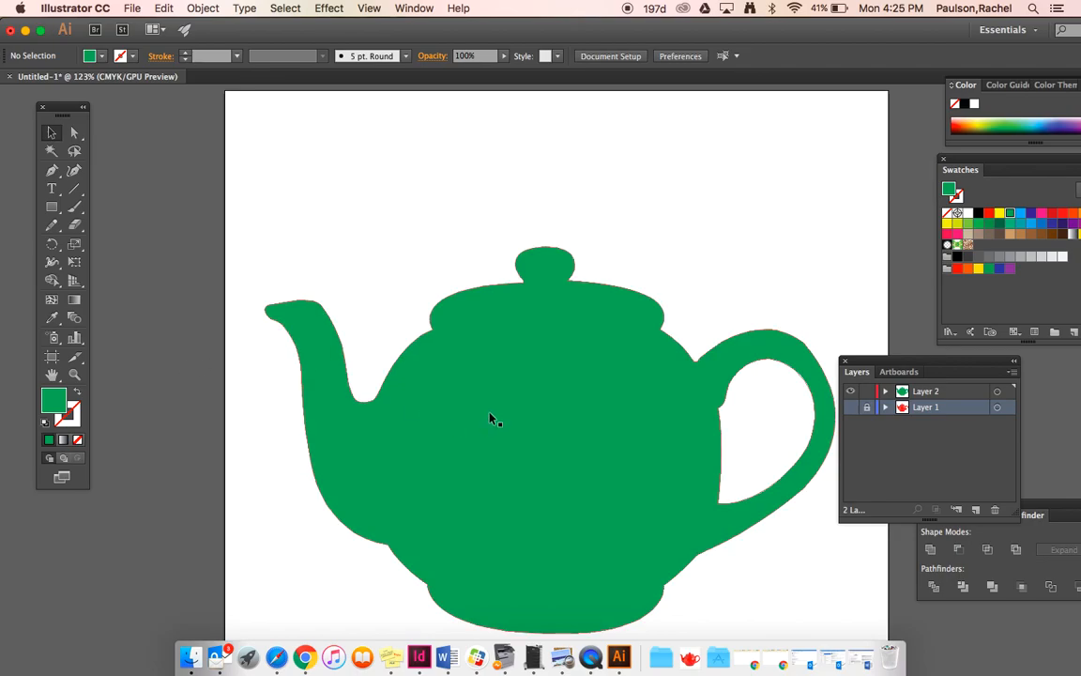
scroll(530, 364, down, 5)
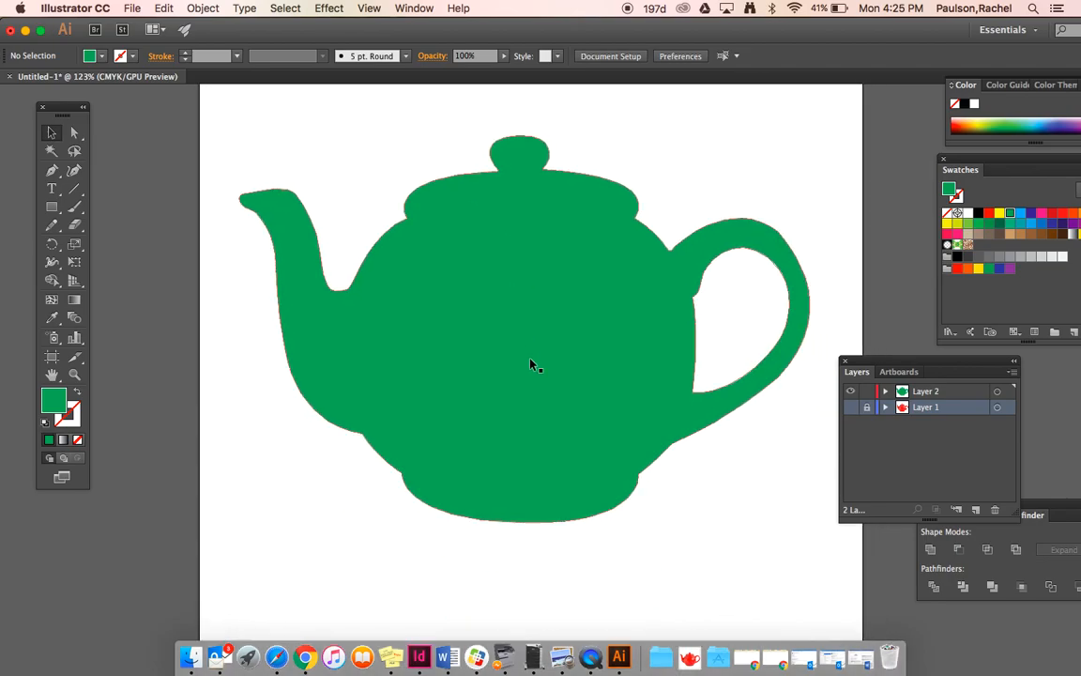